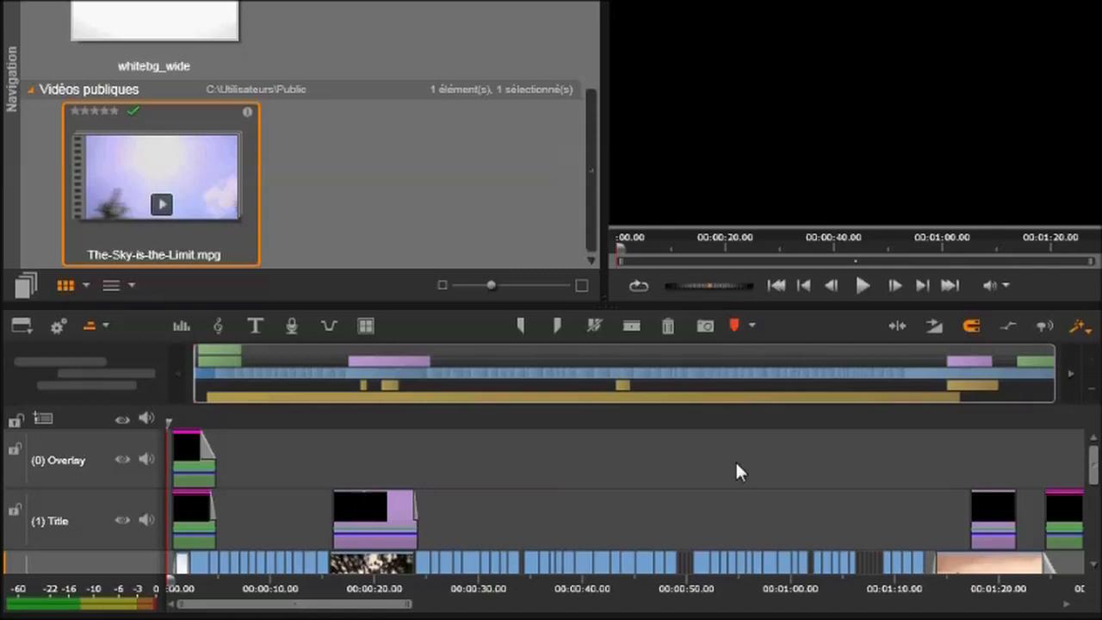
# Step: Play part of the The-Sky-is-the-Limit movie in the preview and pause it
pyautogui.click(860, 285)
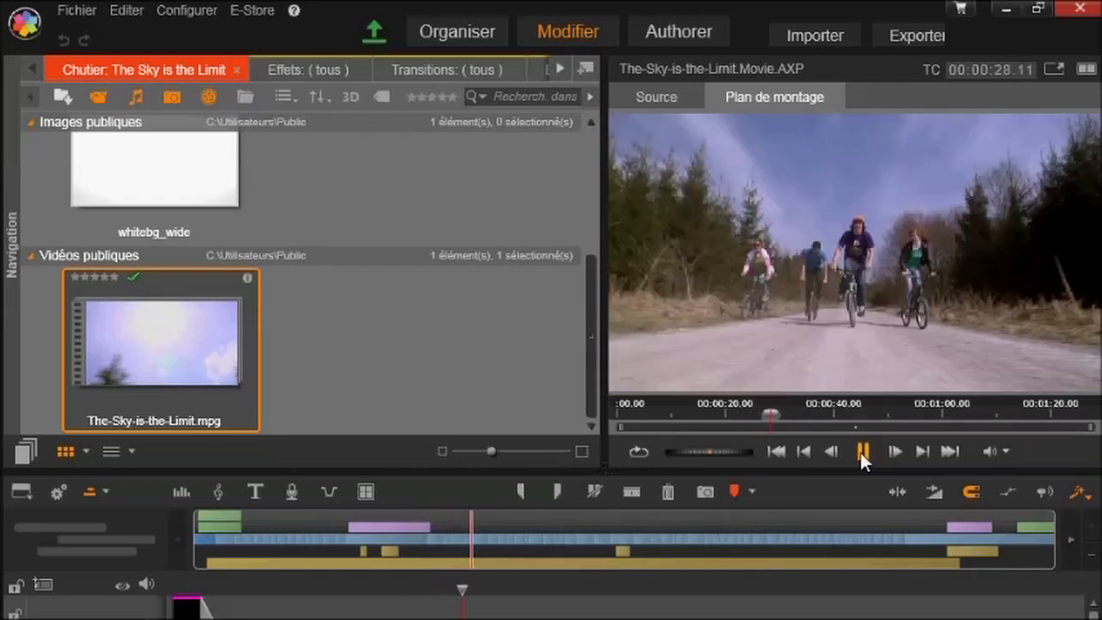
pyautogui.click(861, 452)
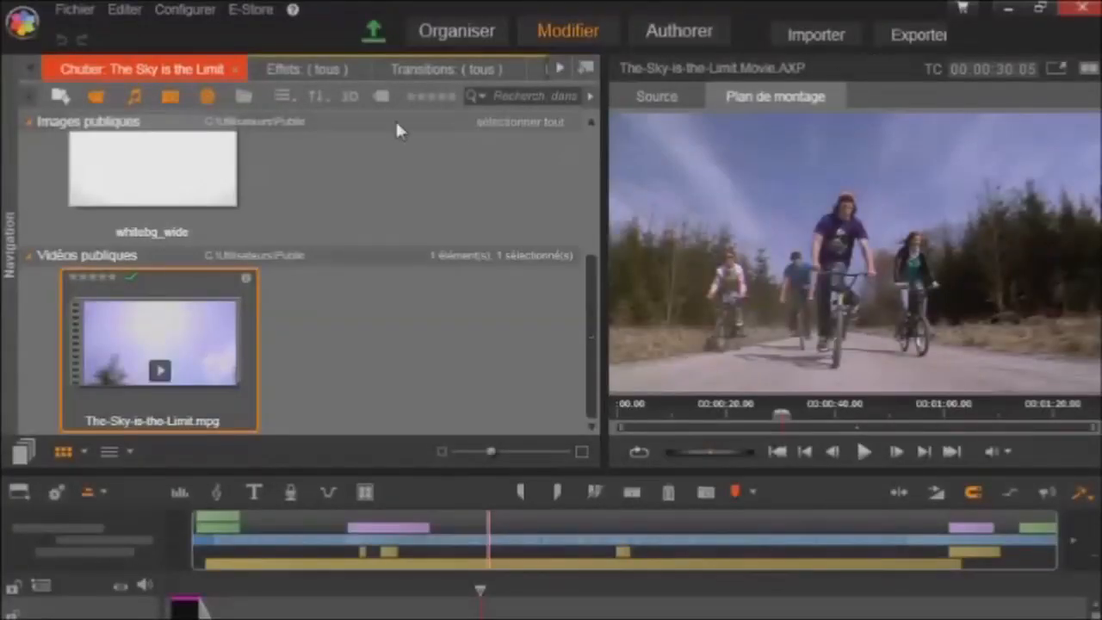
# Step: Start a new film and mark arbre et vent.mp4 in the importer
pyautogui.click(75, 12)
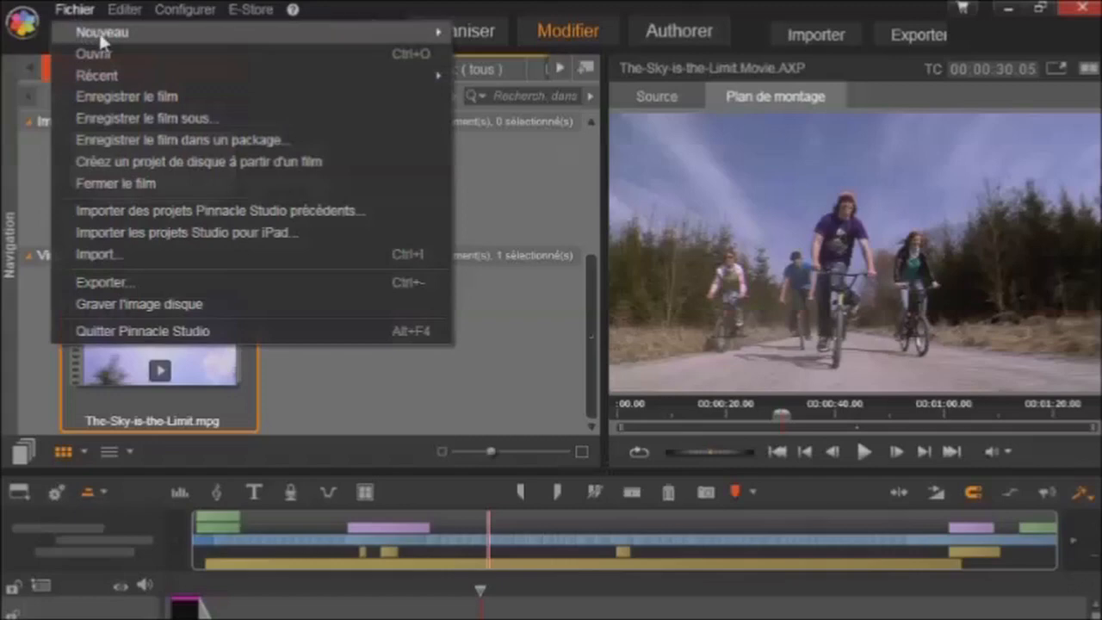
pyautogui.moveTo(280, 30)
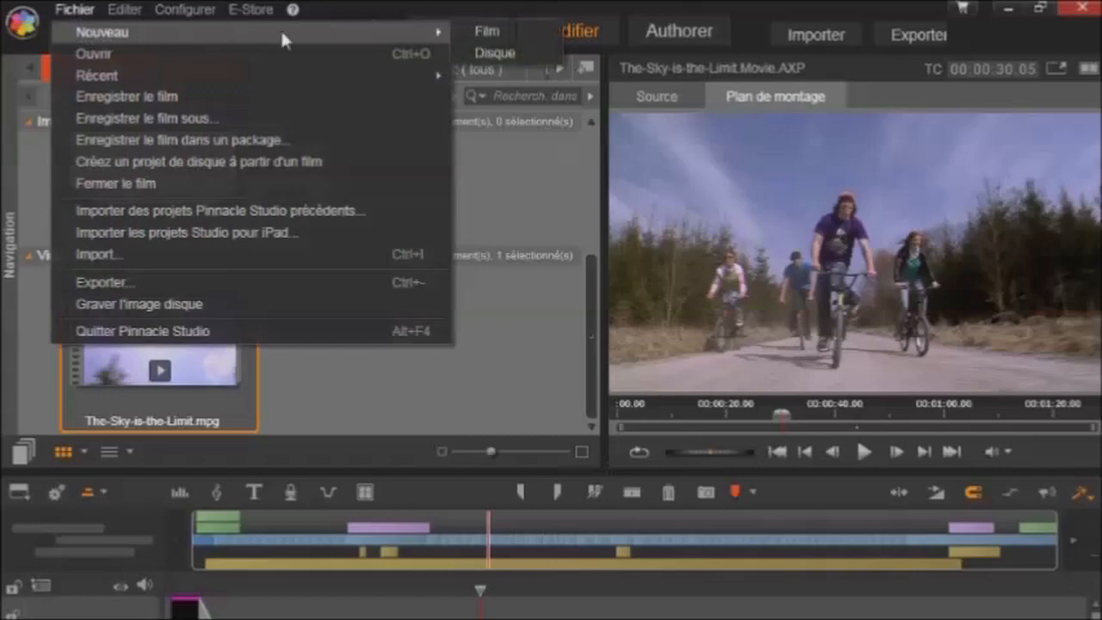
pyautogui.click(487, 33)
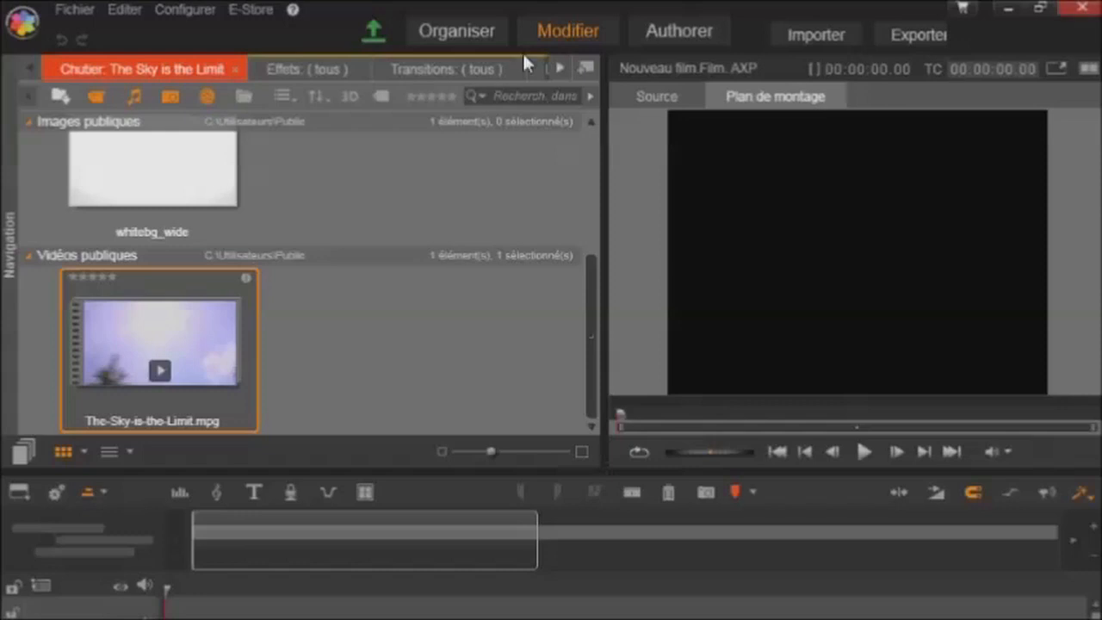
pyautogui.click(815, 34)
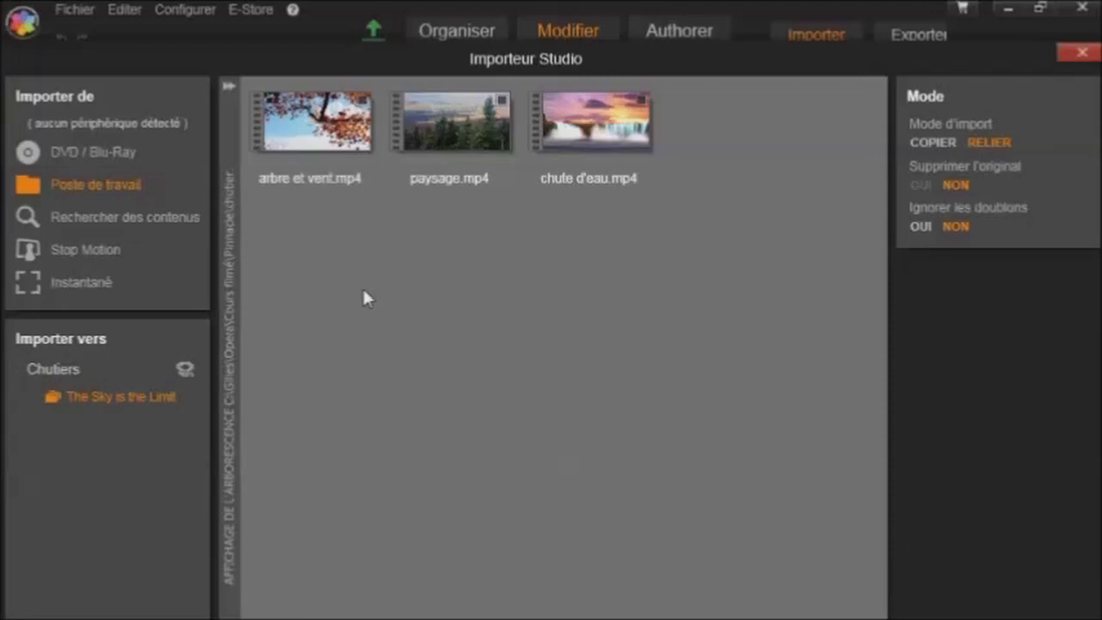
pyautogui.click(363, 102)
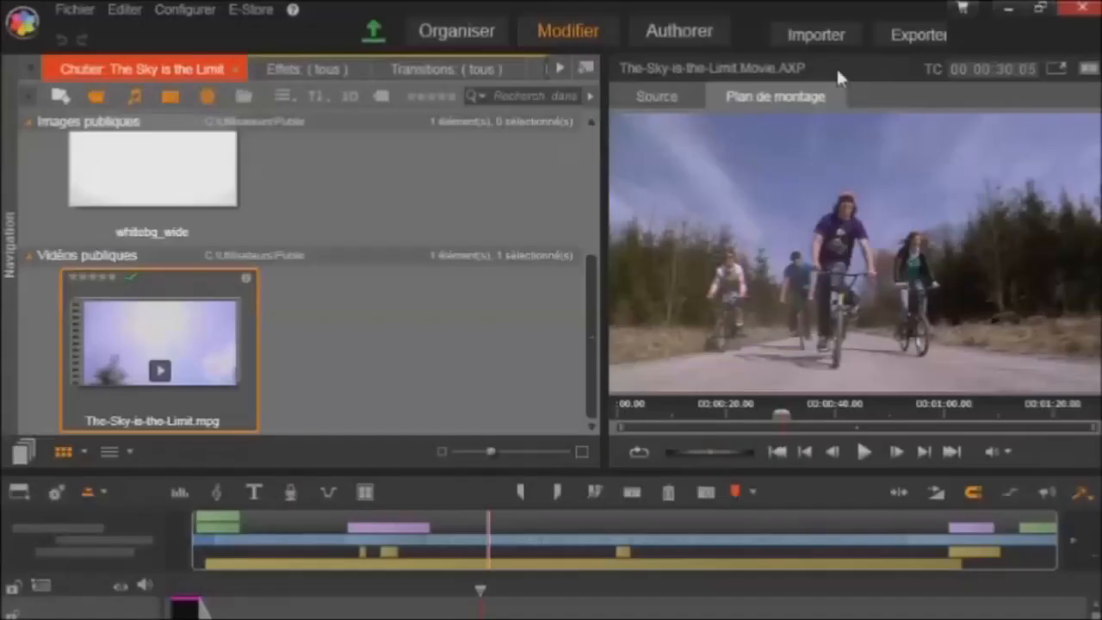
# Step: Create a new film and open the importer
pyautogui.click(74, 10)
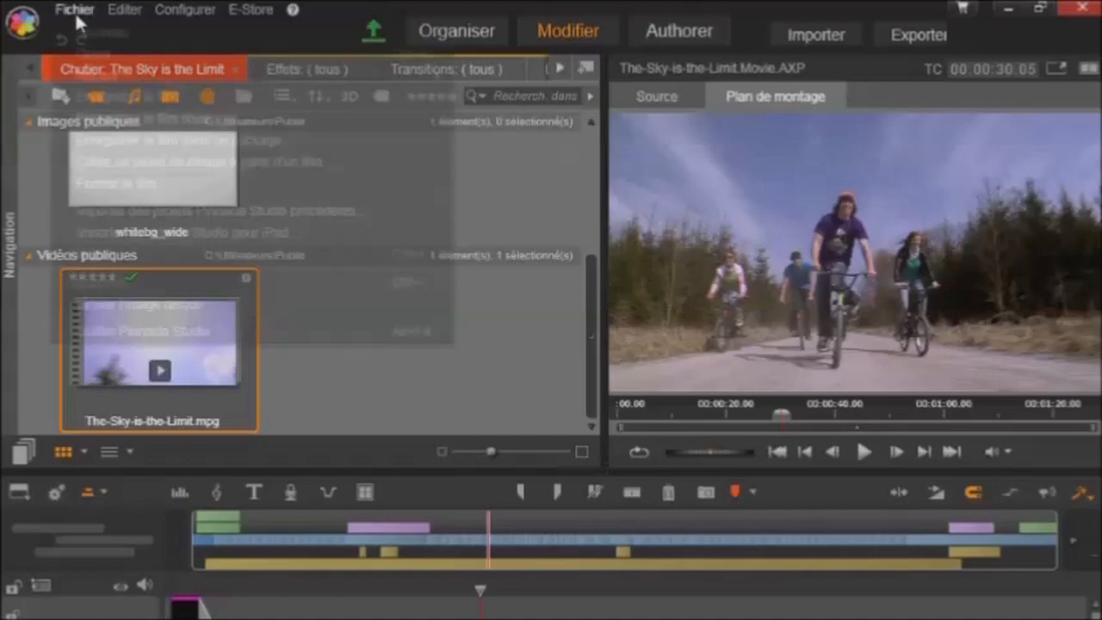
pyautogui.moveTo(178, 36)
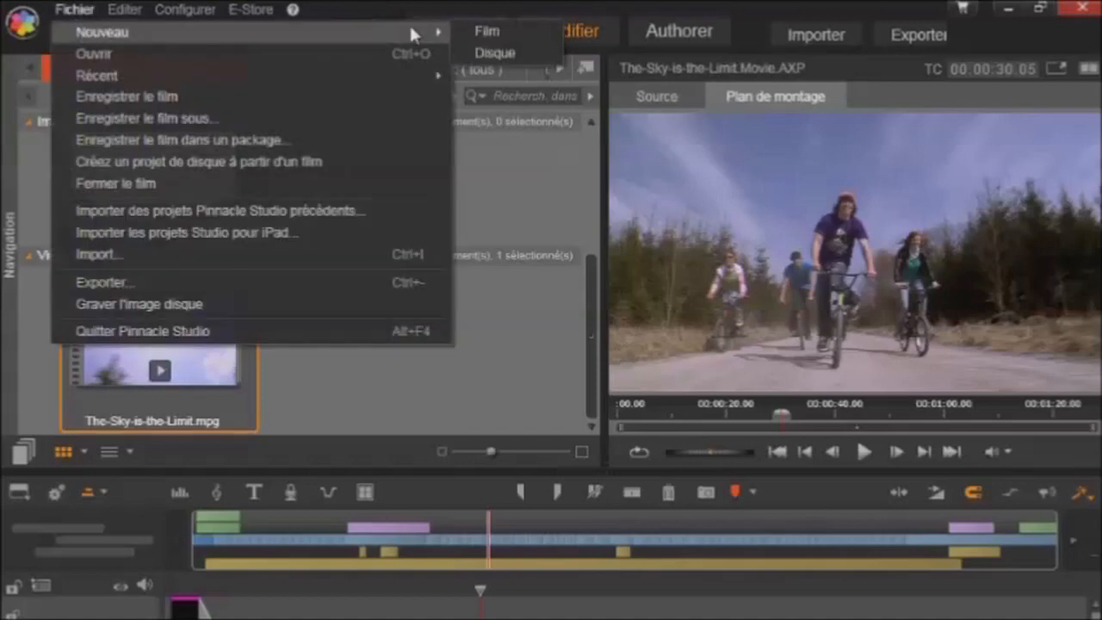
pyautogui.click(487, 32)
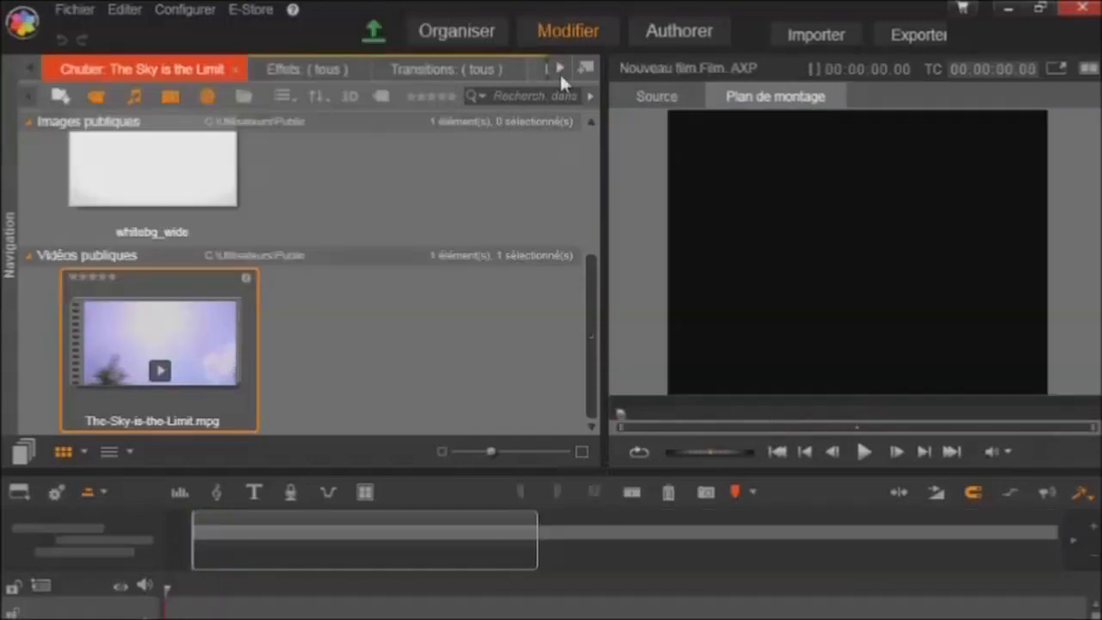
pyautogui.click(816, 36)
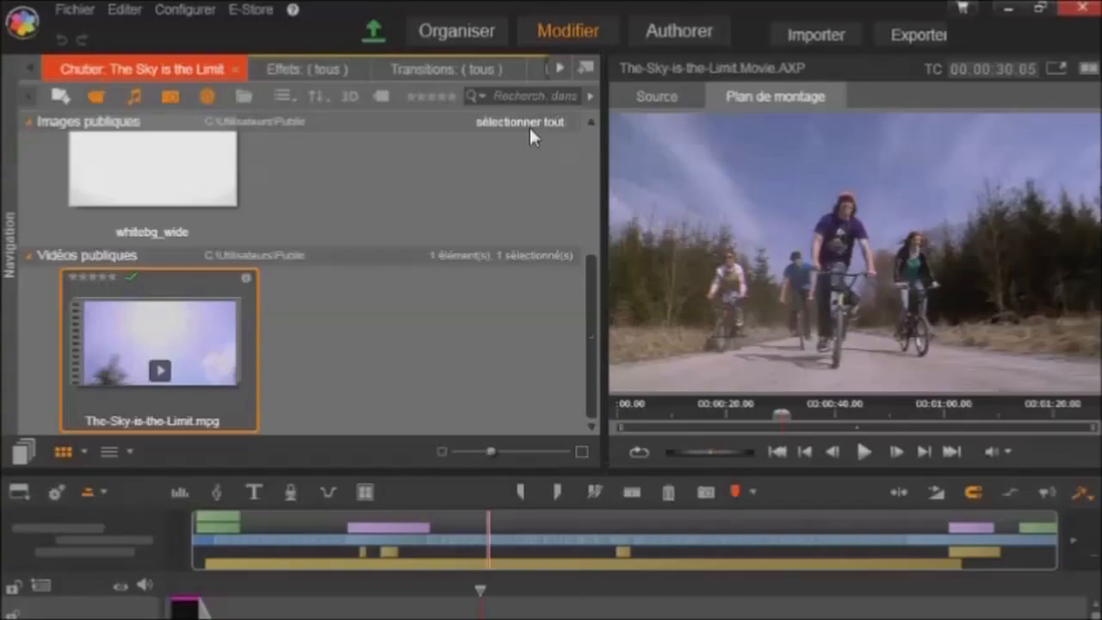
# Step: Create a new film and import arbre et vent.mp4 from the computer
pyautogui.click(75, 11)
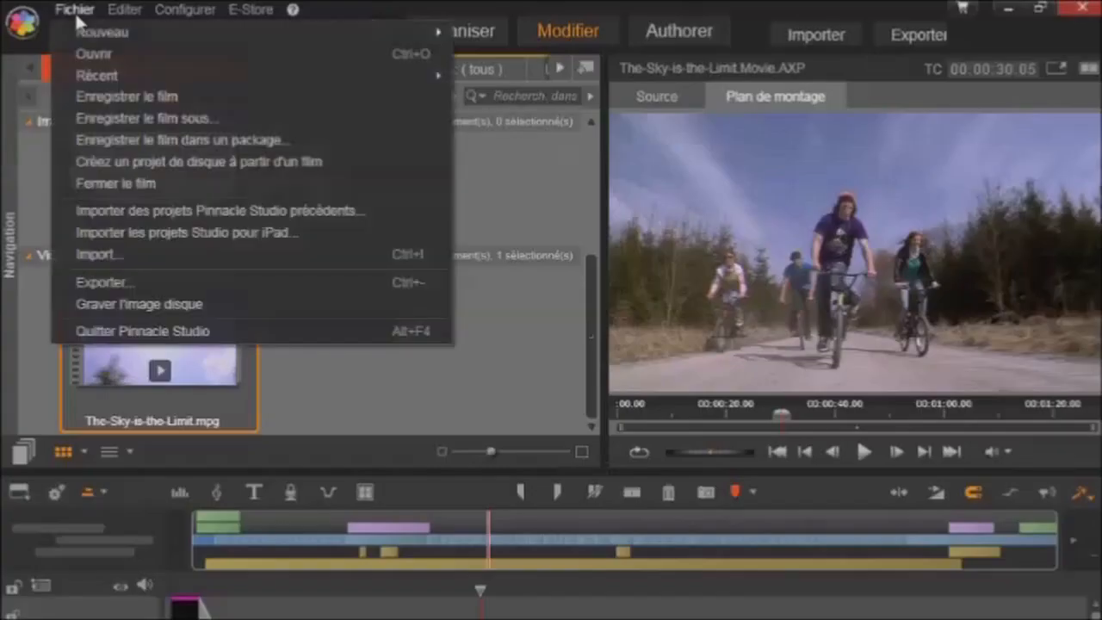
pyautogui.moveTo(135, 36)
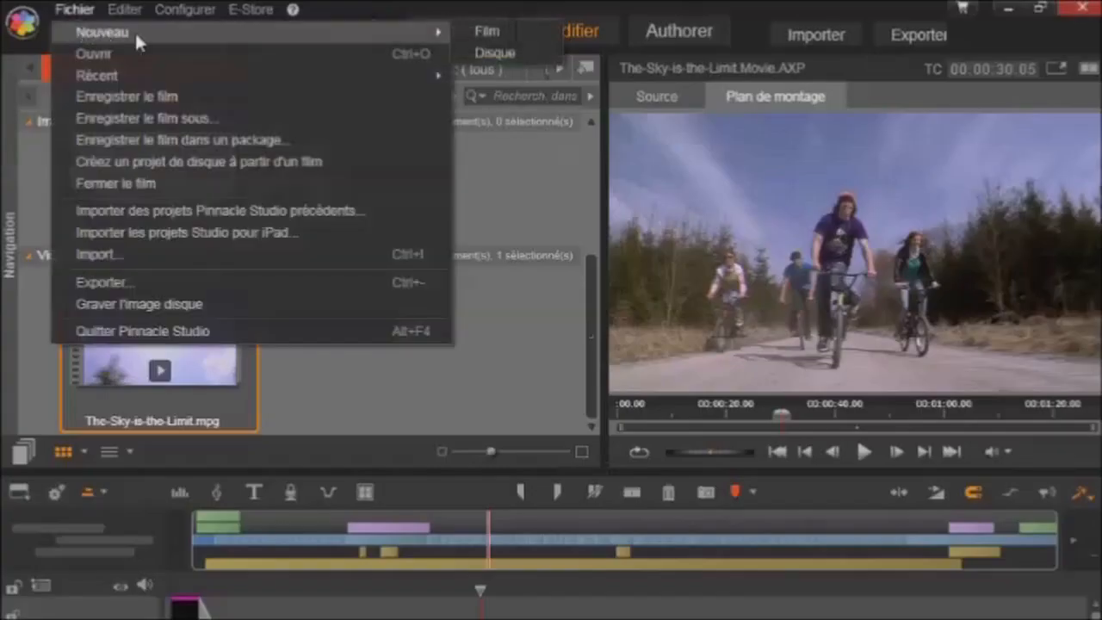
pyautogui.click(487, 33)
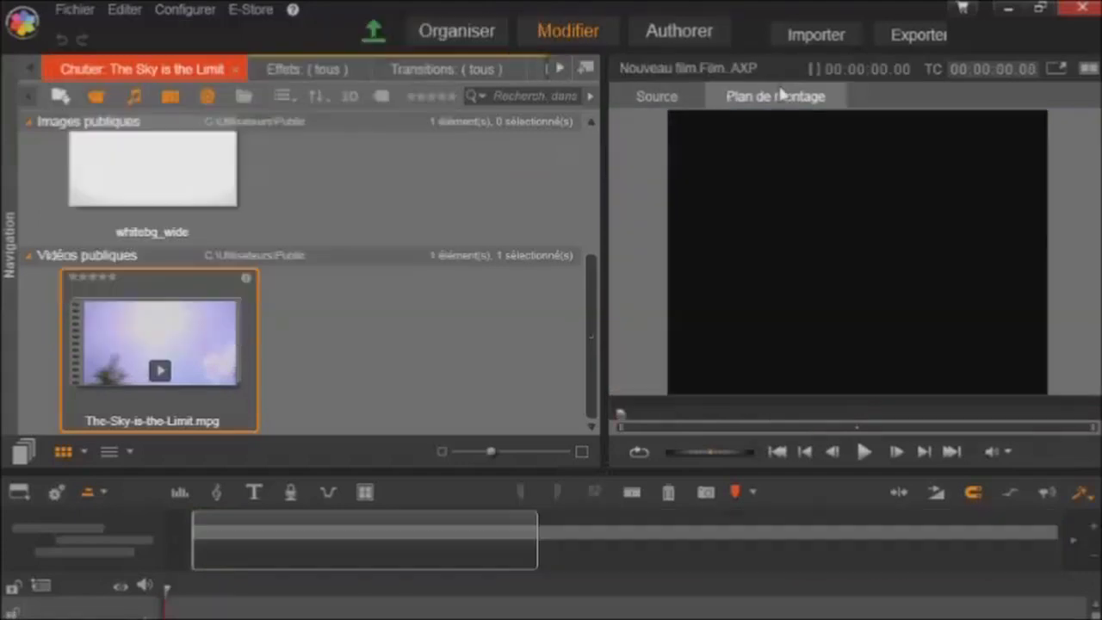
pyautogui.click(815, 33)
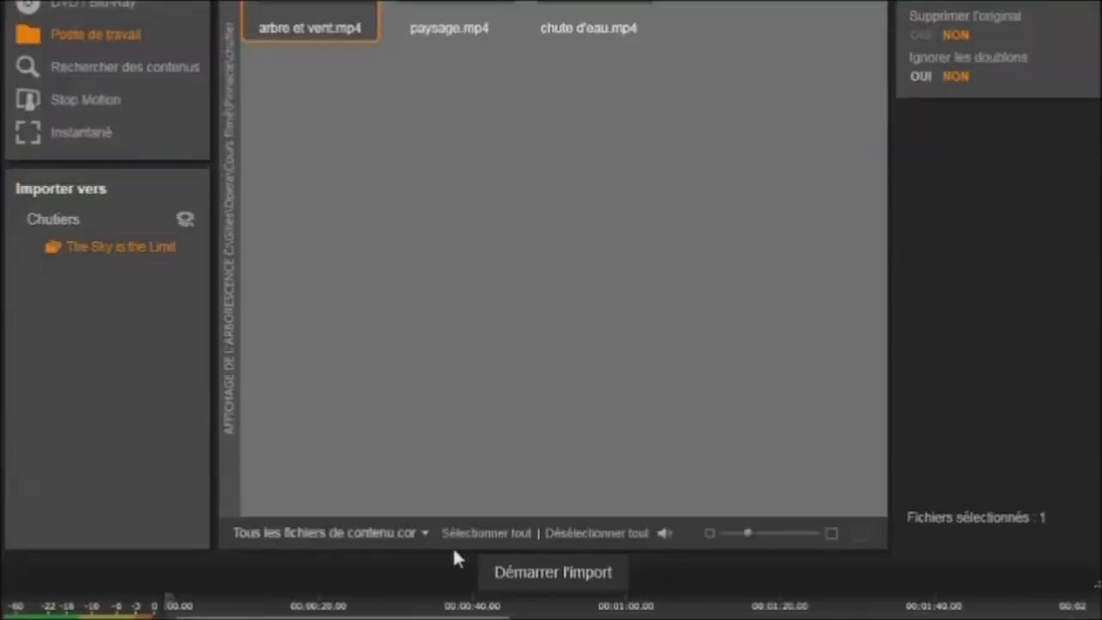
pyautogui.click(548, 574)
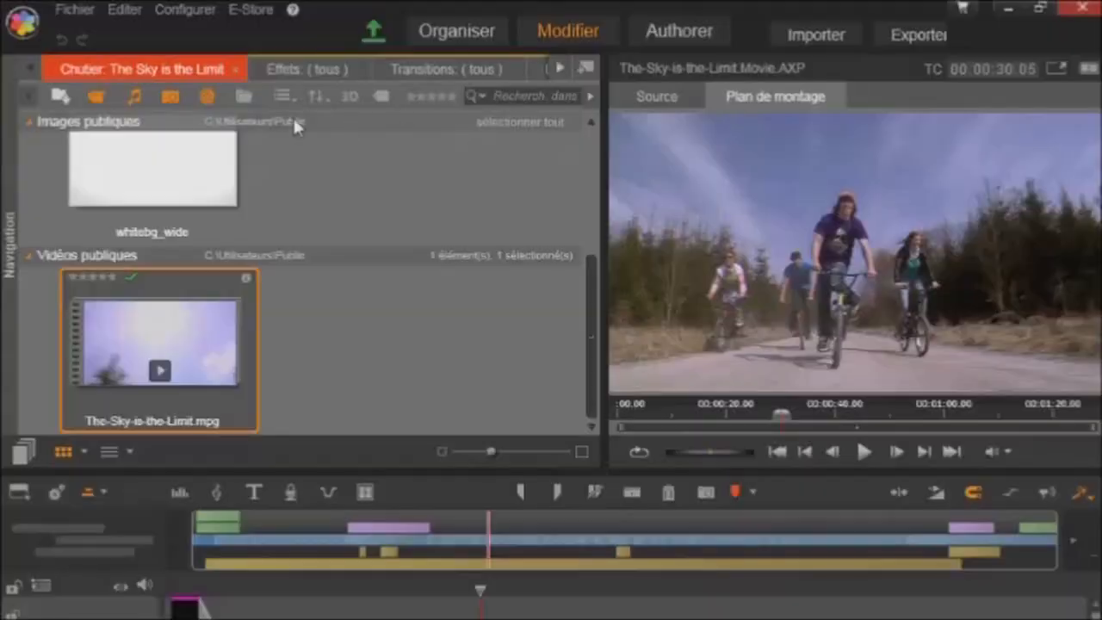
# Step: Create a new, empty film project
pyautogui.click(74, 12)
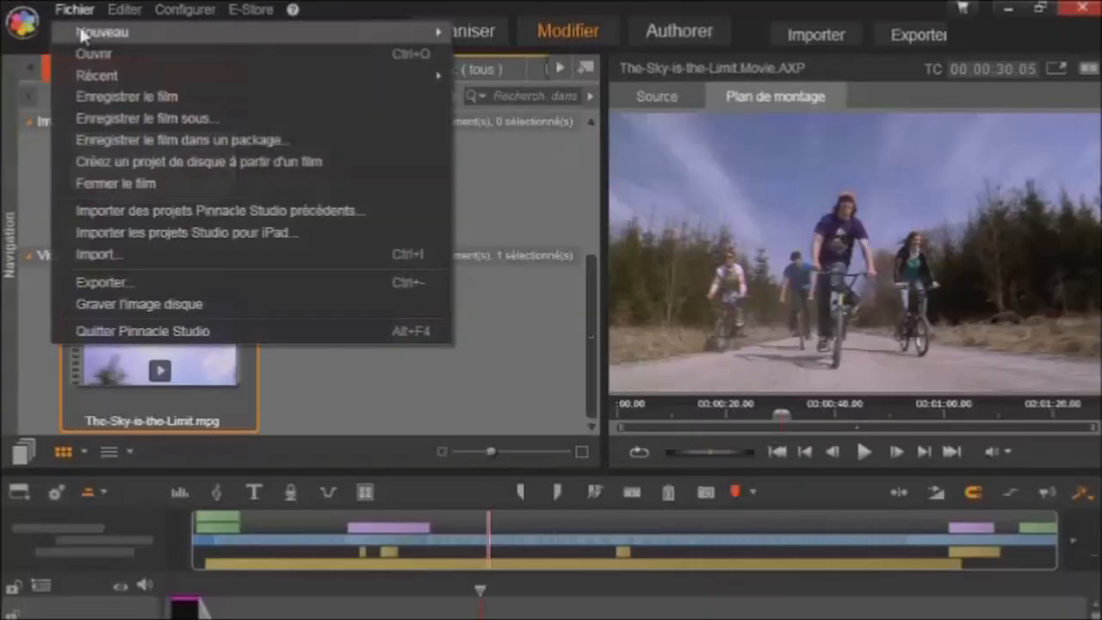
pyautogui.moveTo(103, 35)
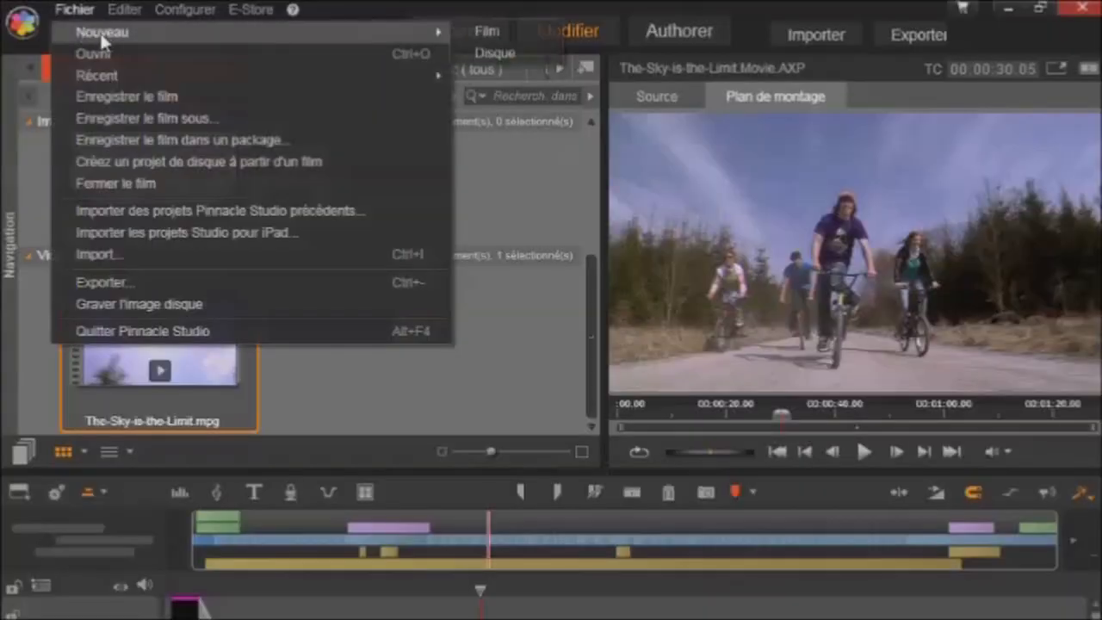
pyautogui.click(488, 31)
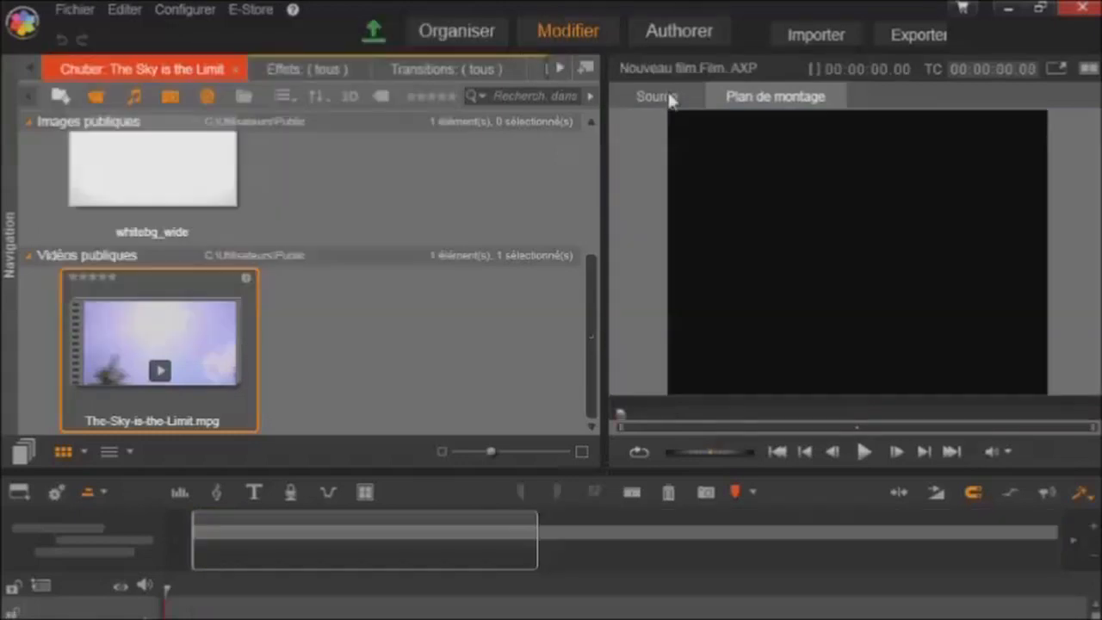
# Step: Import only the arbre et vent.mp4 video from the chutier folder
pyautogui.click(815, 34)
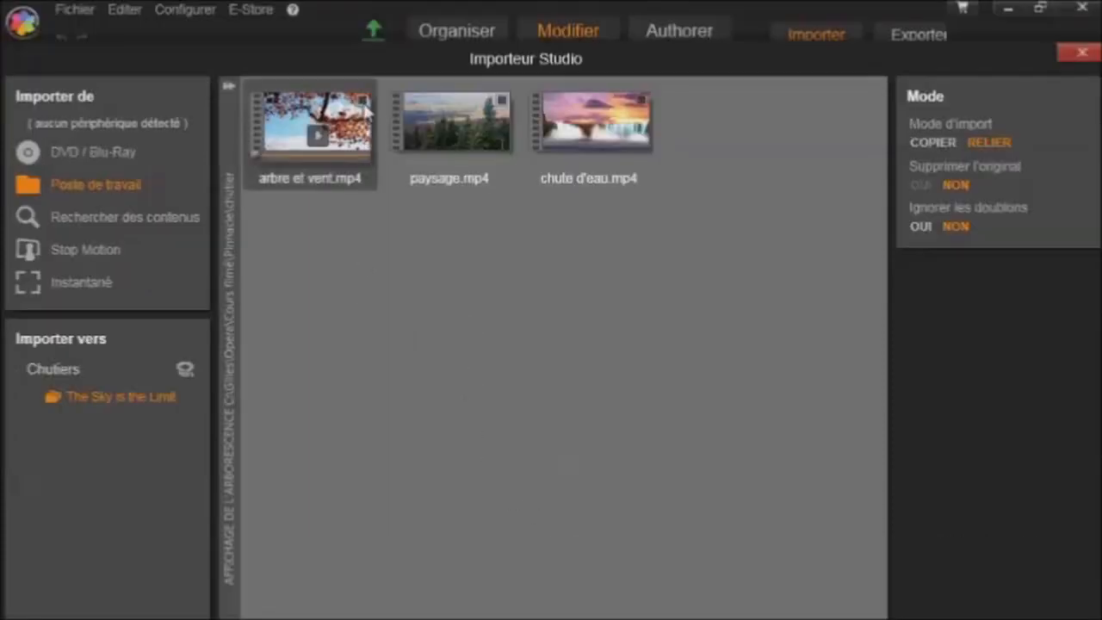
pyautogui.click(364, 105)
pyautogui.click(365, 104)
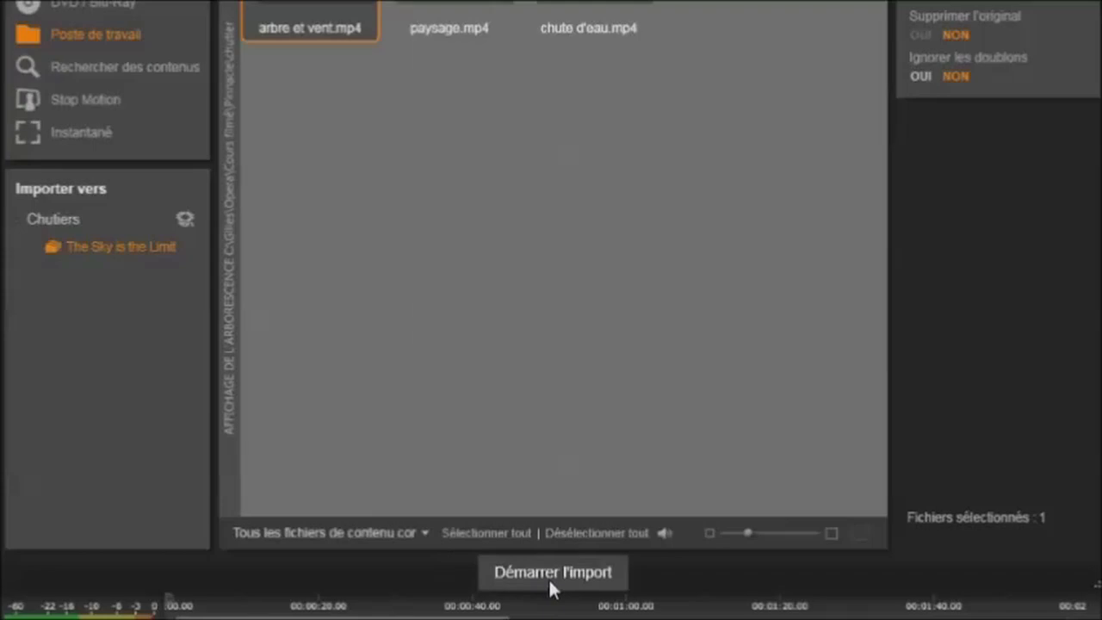
pyautogui.click(549, 573)
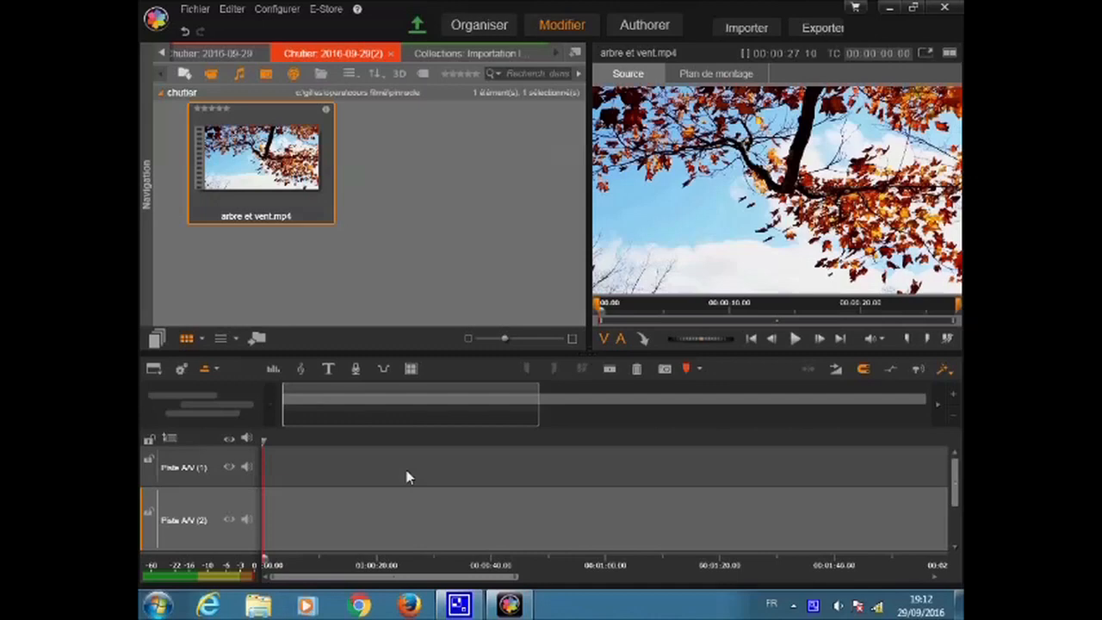
# Step: Deselect all files in the importer and select only the O_fons_Bandusiae audio file for import into bin 2016-09-29(2)
pyautogui.click(745, 32)
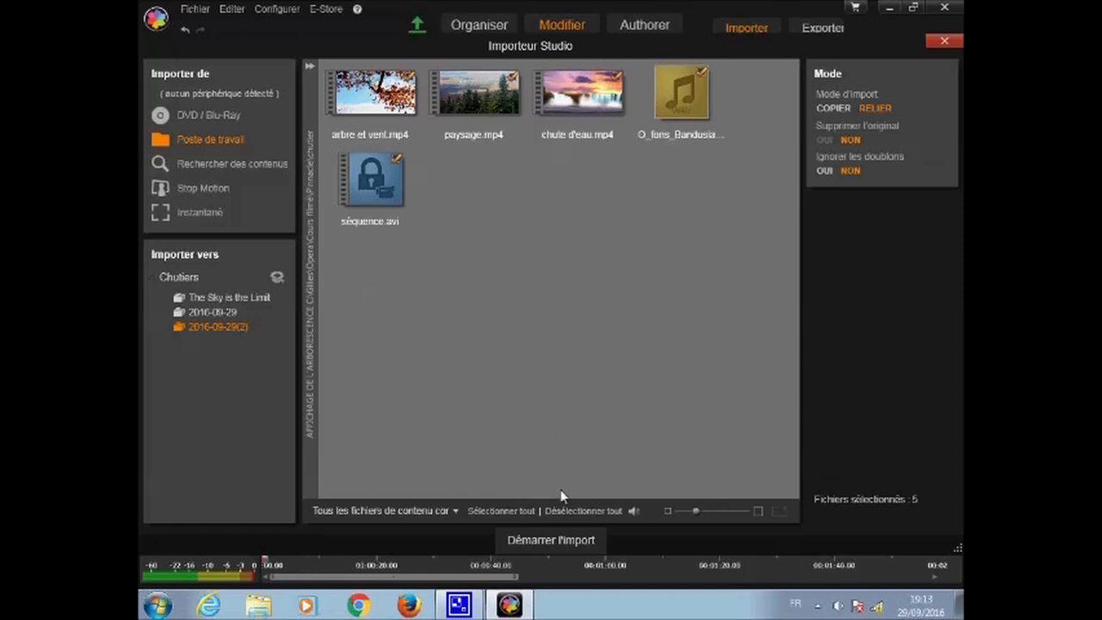
pyautogui.click(571, 510)
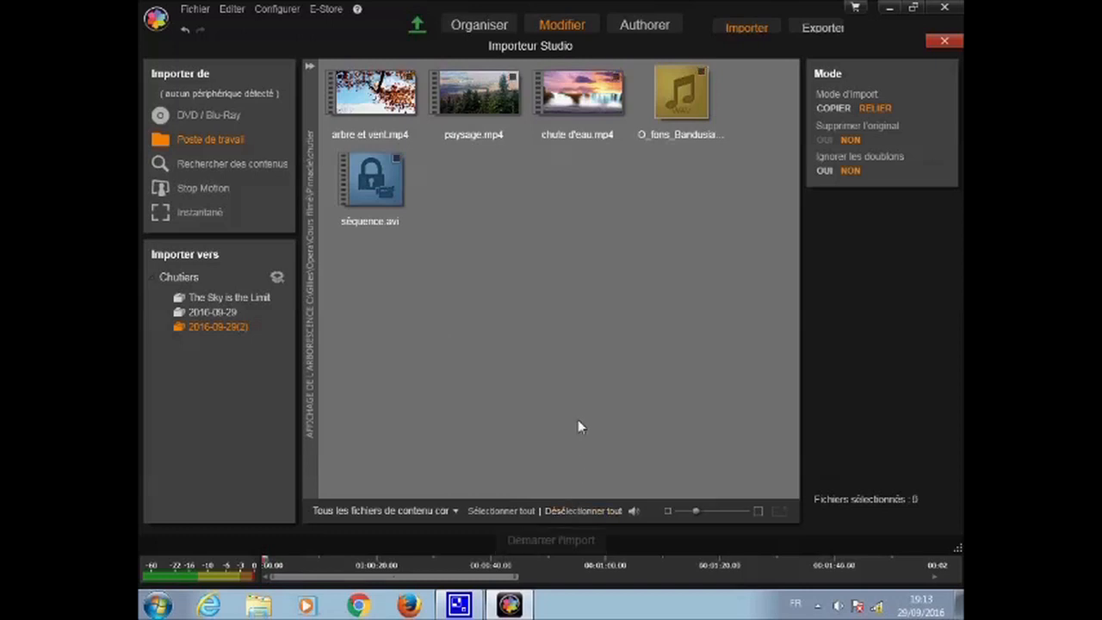
pyautogui.click(703, 72)
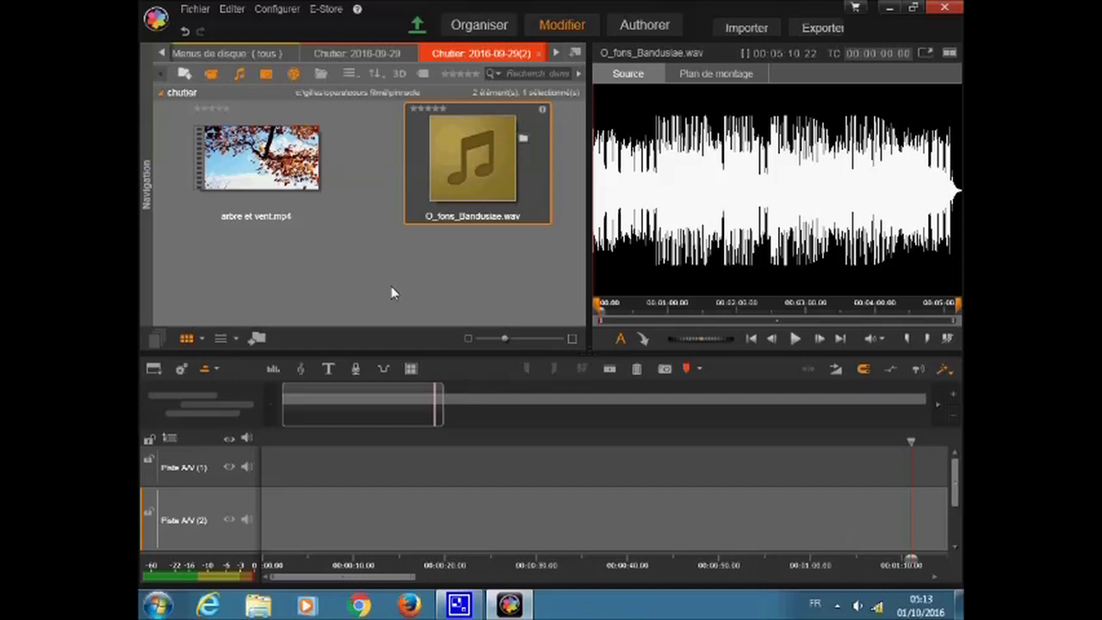
# Step: Send arbre et vent.mp4 to the timeline and place O_fons_Bandusiae.wav on Piste A/V (1), aligned with the timeline start
pyautogui.rightClick(315, 212)
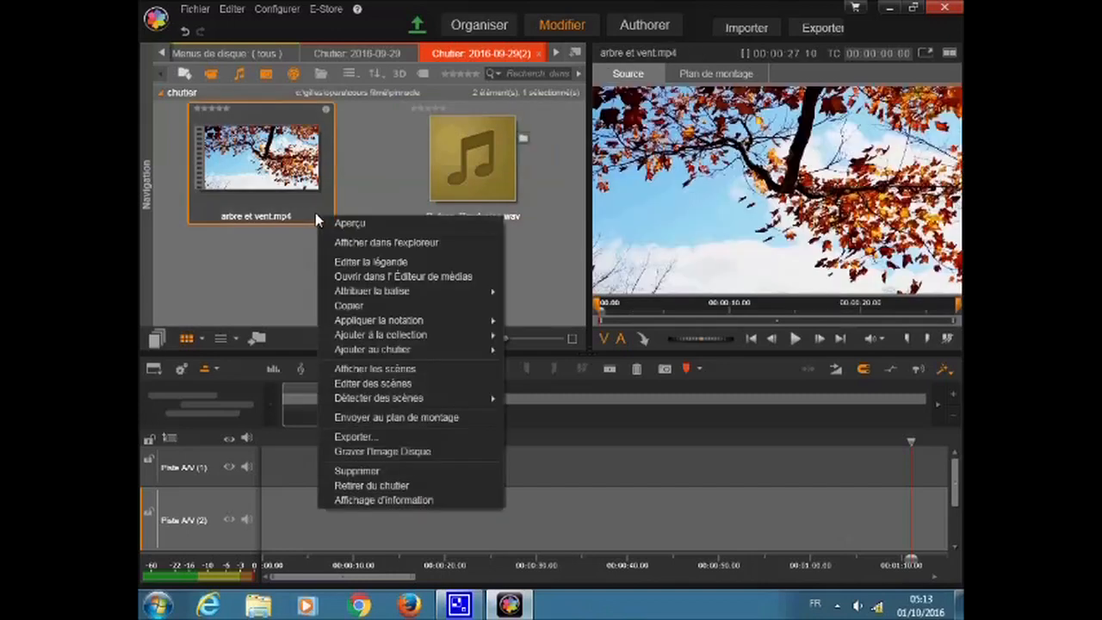
pyautogui.click(412, 418)
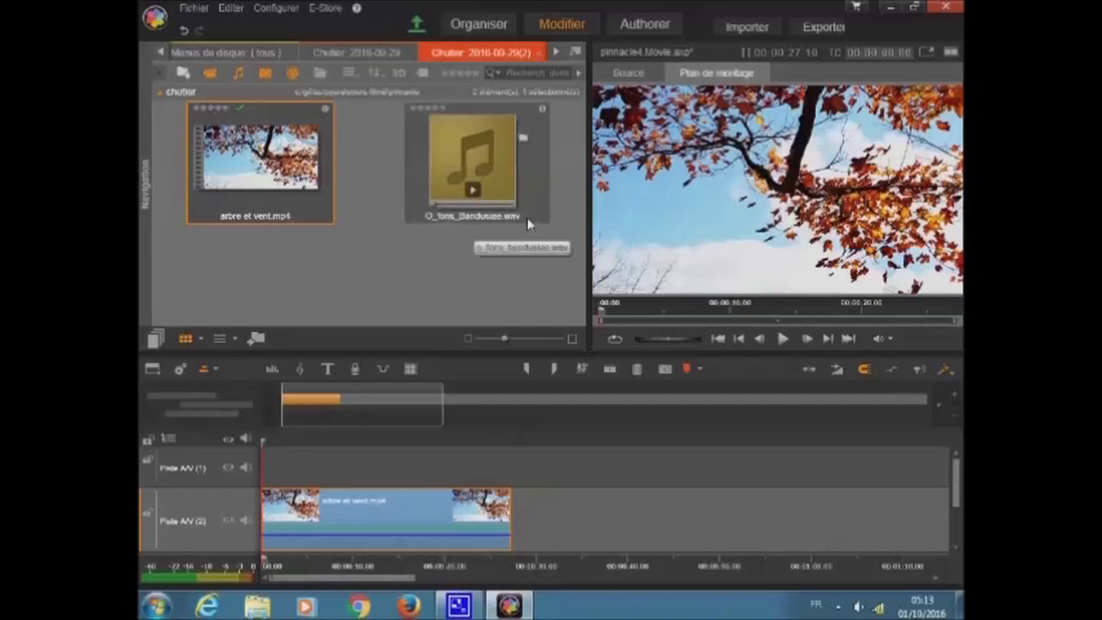
pyautogui.moveTo(534, 221); pyautogui.dragTo(386, 470)
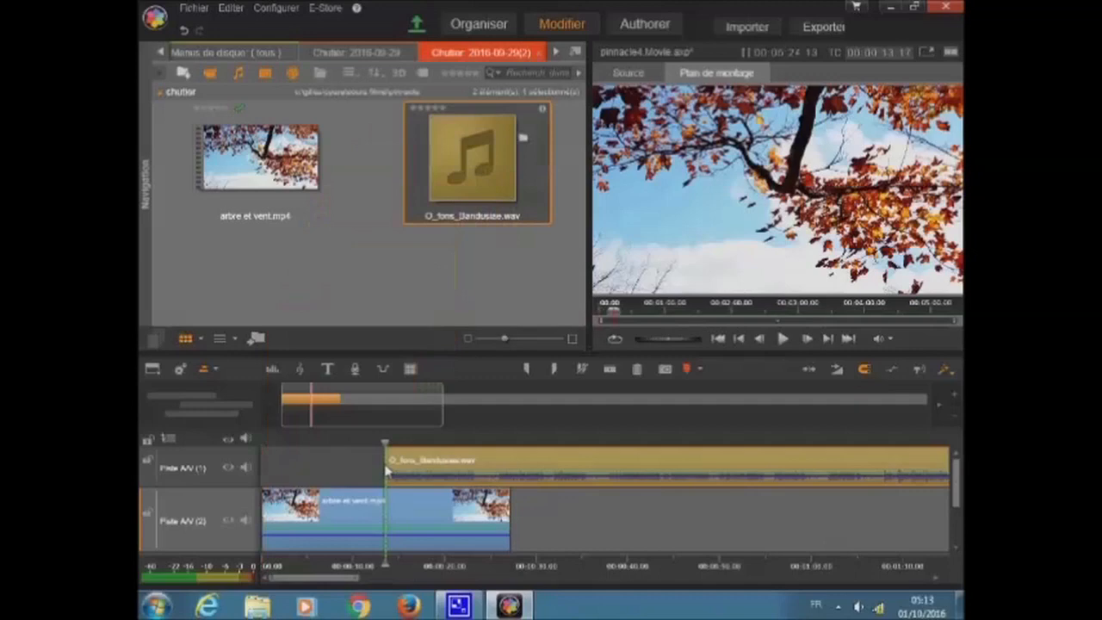
pyautogui.moveTo(386, 470); pyautogui.dragTo(263, 462)
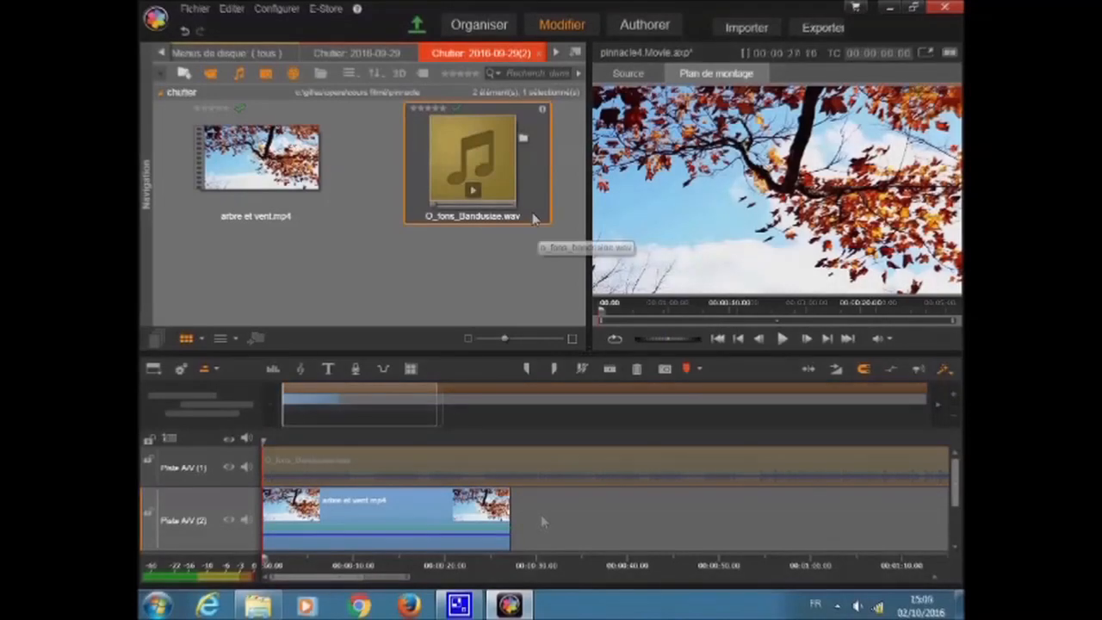
# Step: Place O_fons_Bandusiae.wav on Piste A/V (1) at about 19 seconds and close the gap before it
pyautogui.moveTo(474, 159); pyautogui.dragTo(441, 462)
pyautogui.rightClick(565, 468)
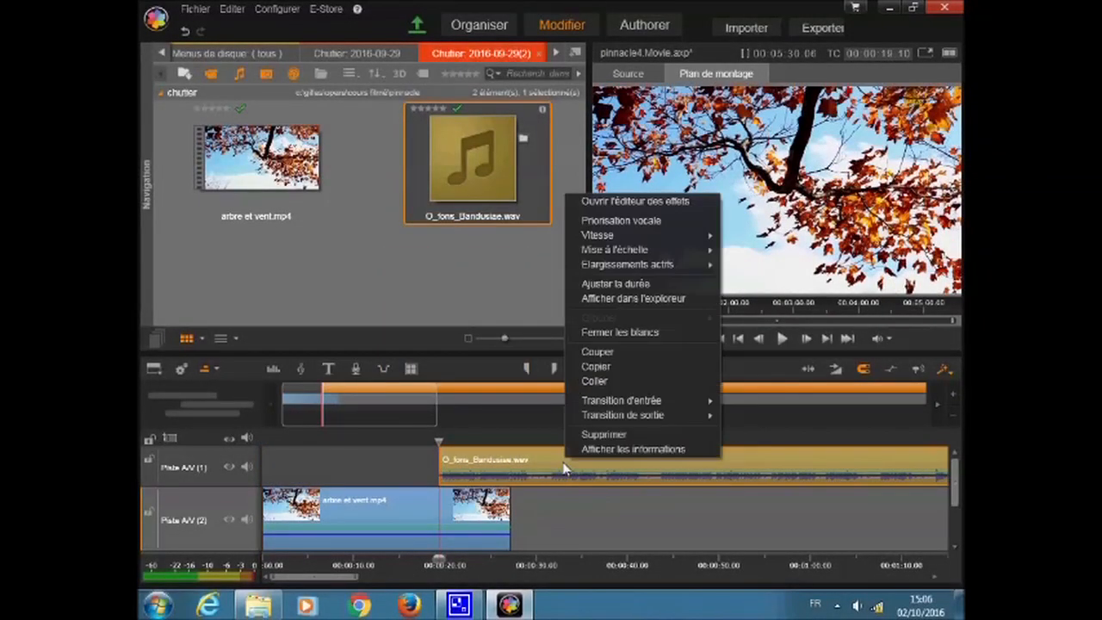
pyautogui.click(656, 336)
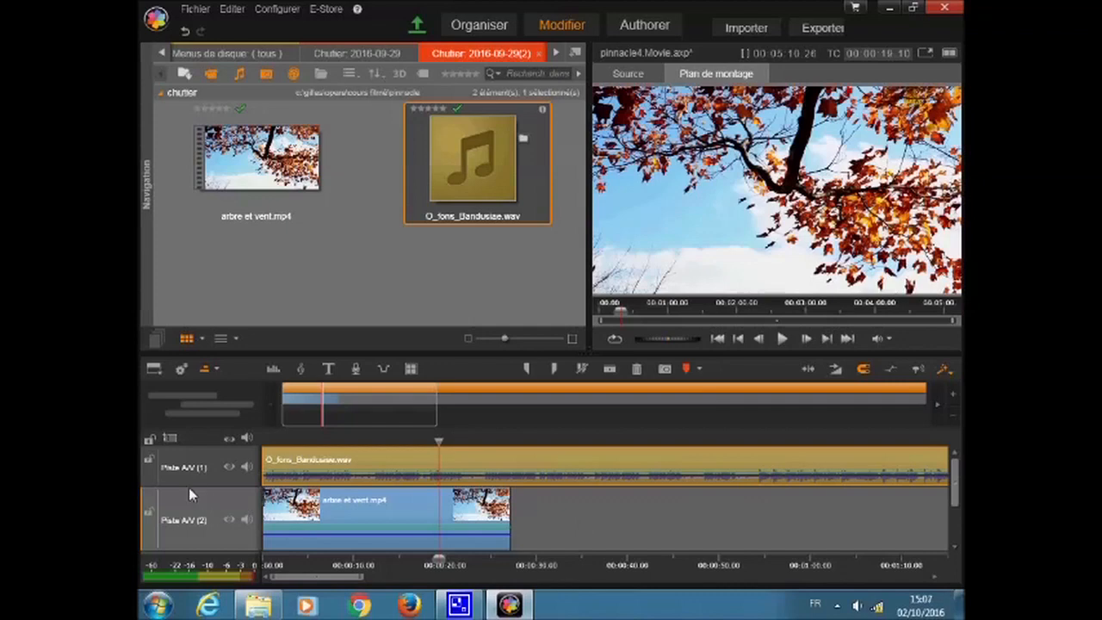
# Step: Lock Piste A/V (1) and move the arbre et vent.mp4 clip from Piste A/V (4) to Piste A/V (2)
pyautogui.click(148, 460)
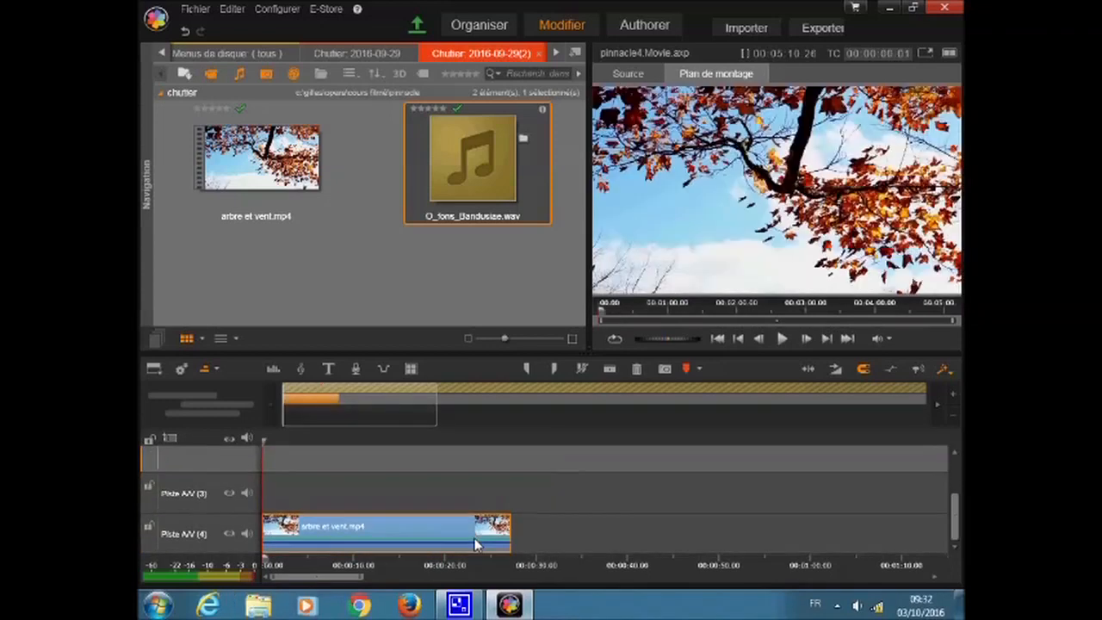
pyautogui.moveTo(480, 528)
pyautogui.mouseDown()
pyautogui.moveTo(484, 483)
pyautogui.moveTo(485, 526)
pyautogui.mouseUp()
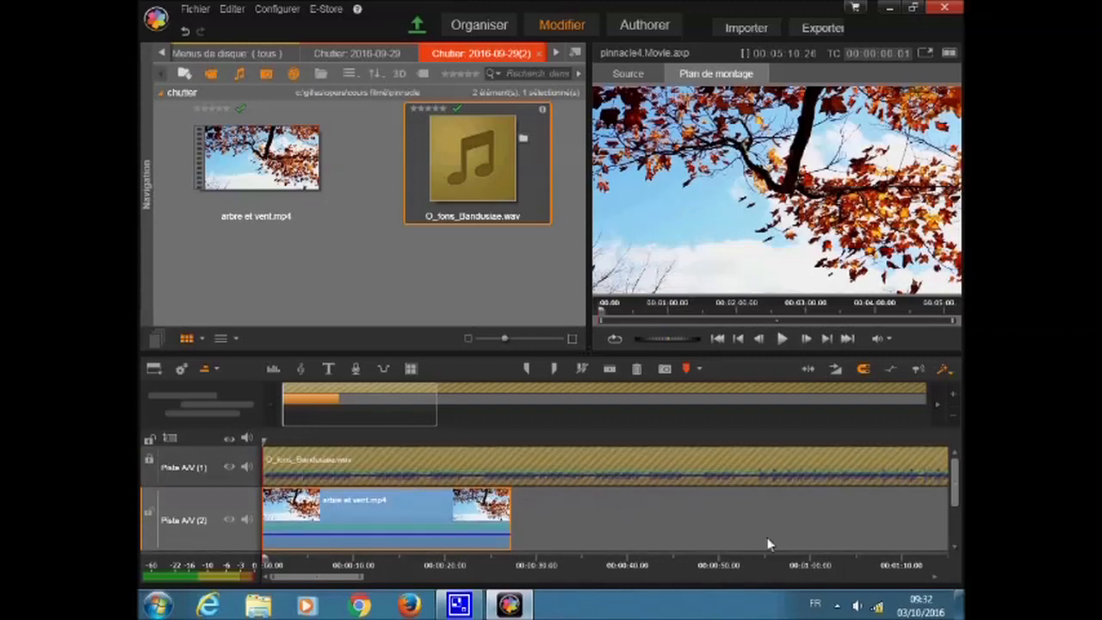
# Step: Lock the two empty tracks, Piste A/V (3) and Piste A/V (4)
pyautogui.moveTo(952, 483); pyautogui.dragTo(953, 520)
pyautogui.click(149, 487)
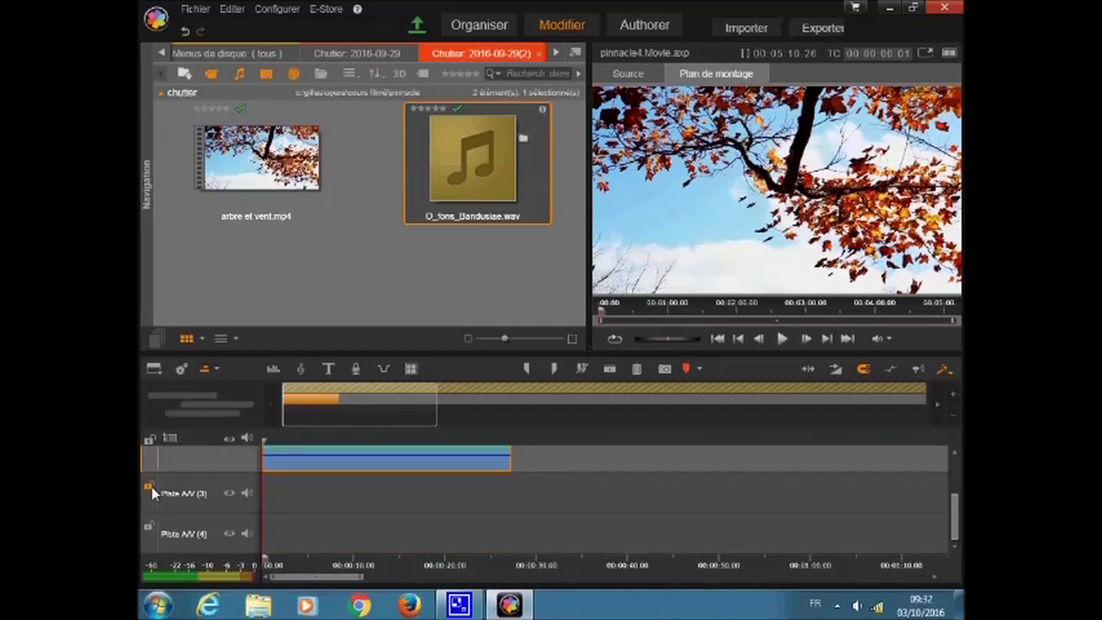
pyautogui.click(148, 526)
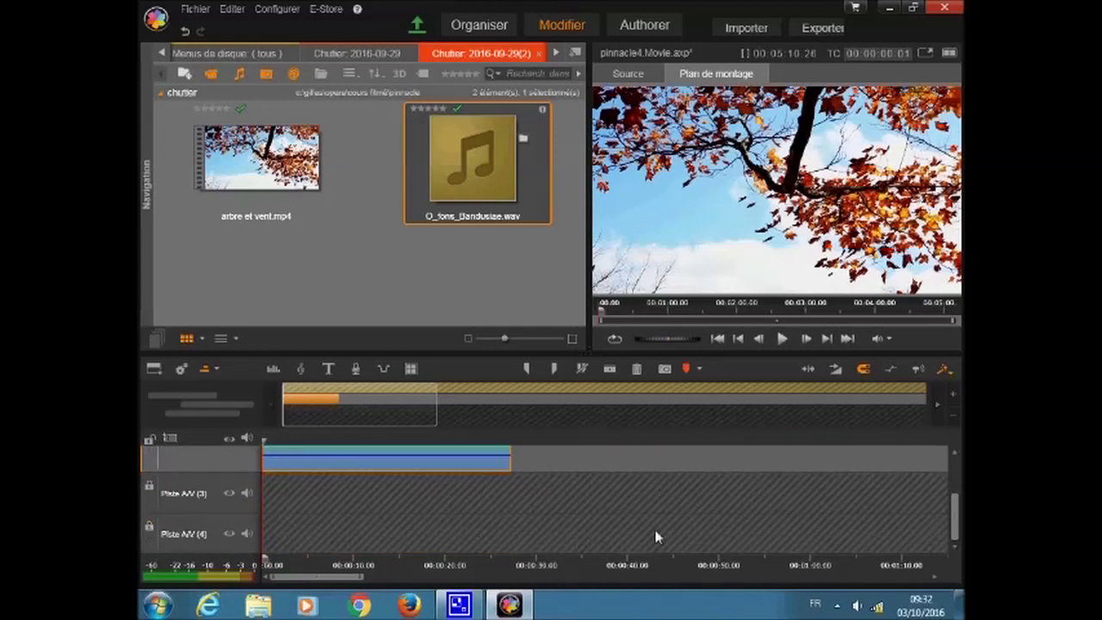
# Step: Move the arbre et vent.mp4 clip on Piste A/V (2) to about 11 seconds, and close the gap before it
pyautogui.moveTo(955, 519); pyautogui.dragTo(956, 487)
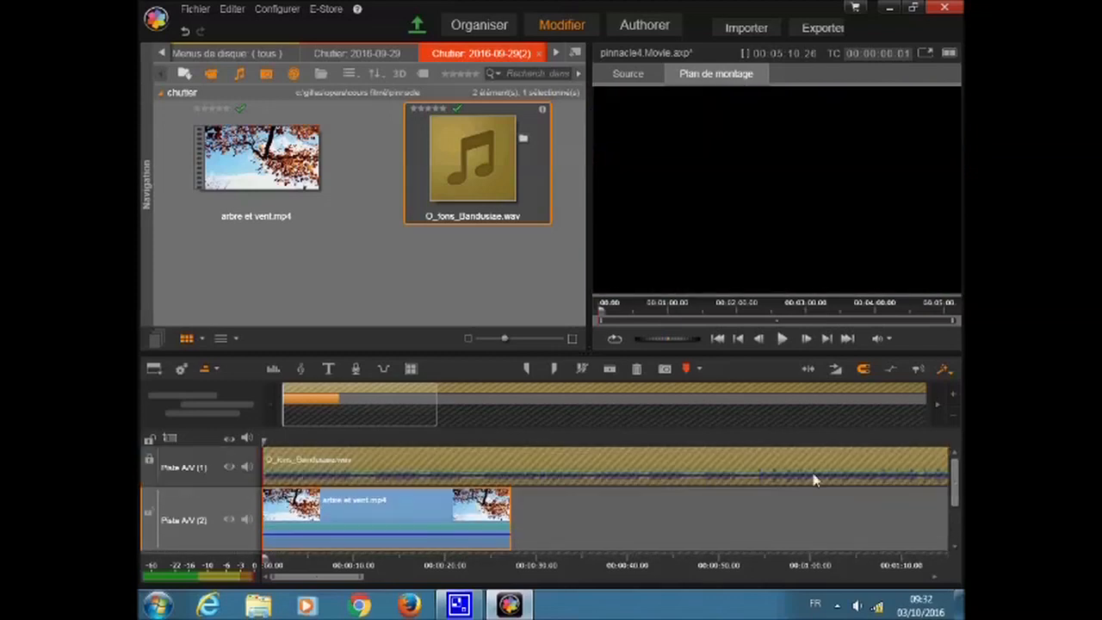
pyautogui.moveTo(446, 515); pyautogui.dragTo(486, 512)
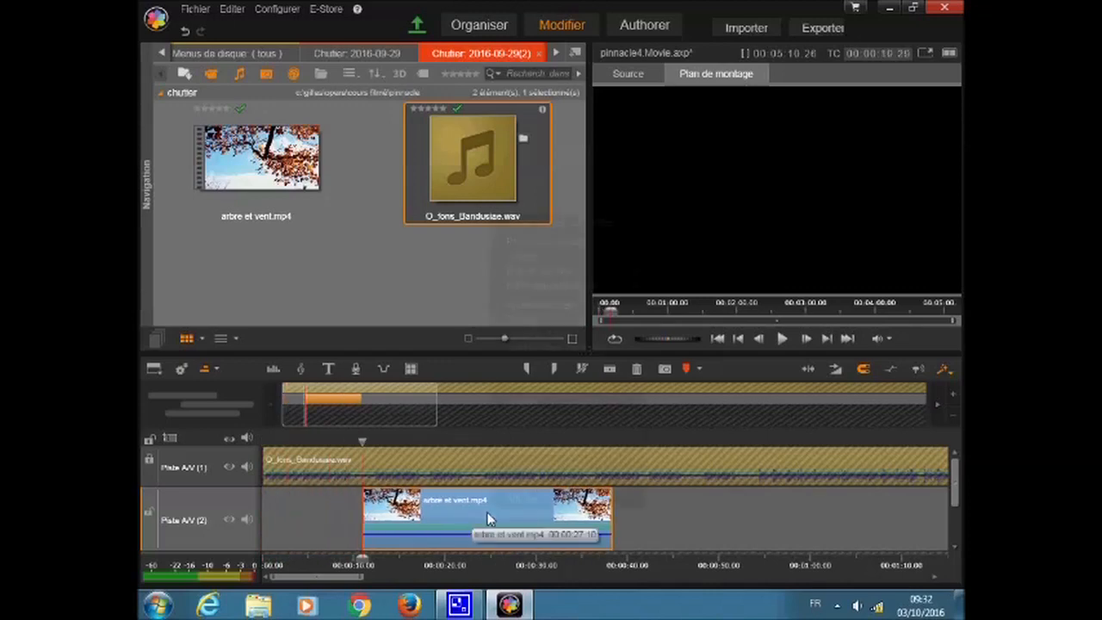
pyautogui.rightClick(487, 511)
pyautogui.click(574, 385)
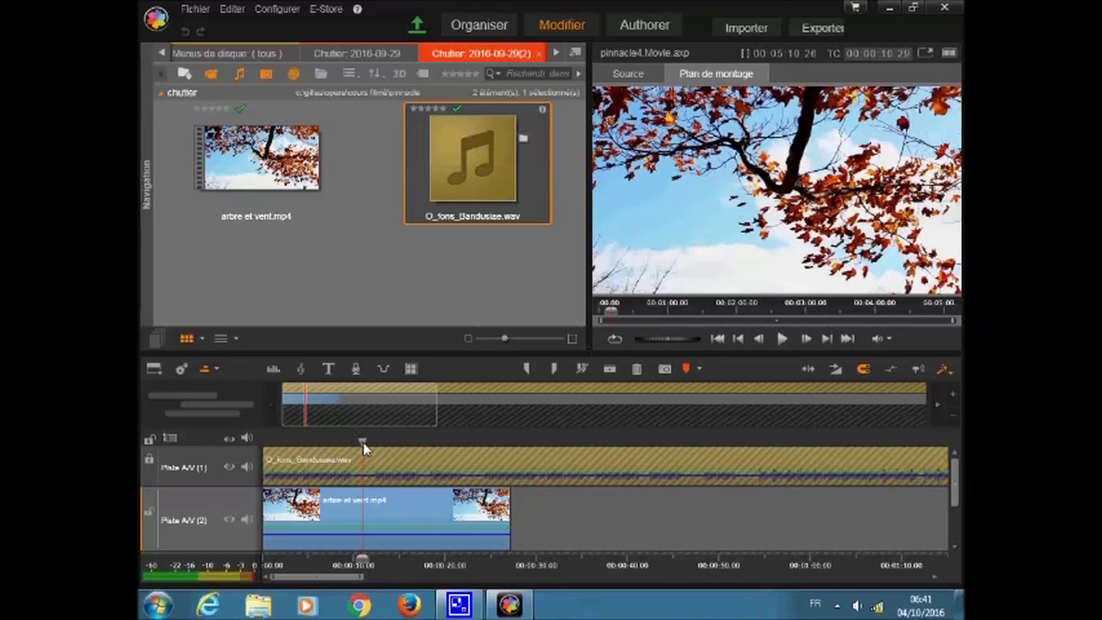
# Step: Scrub through the arbre et vent.mp4 clip to about 17 seconds and try different timeline scales, including 20 minutes
pyautogui.moveTo(363, 443)
pyautogui.mouseDown()
pyautogui.moveTo(342, 443)
pyautogui.moveTo(374, 444)
pyautogui.mouseUp()
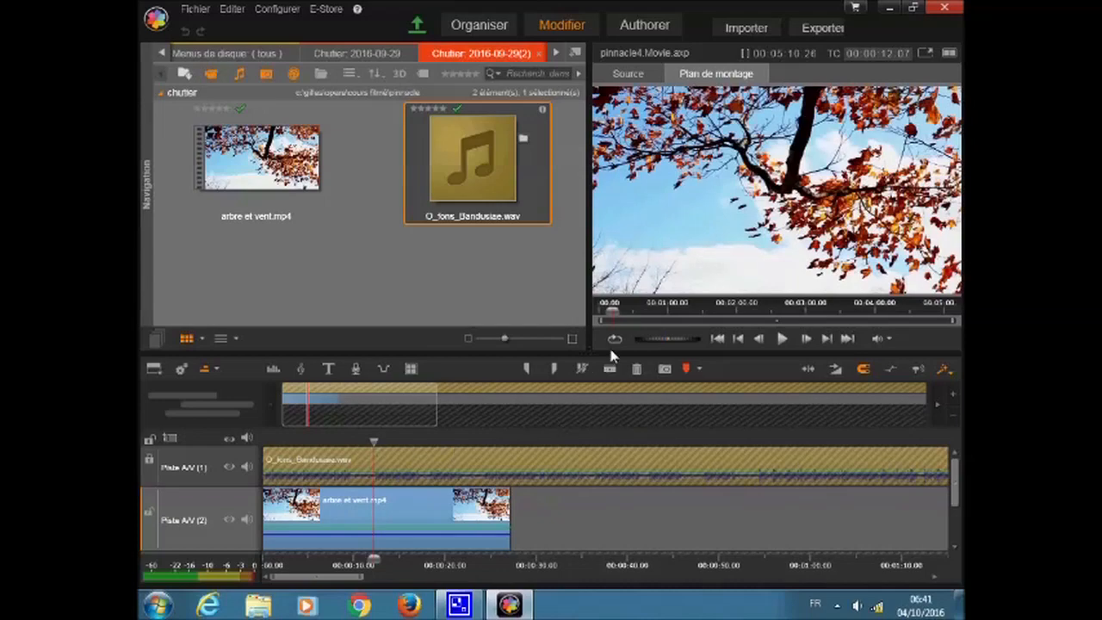
pyautogui.moveTo(612, 312); pyautogui.dragTo(618, 312)
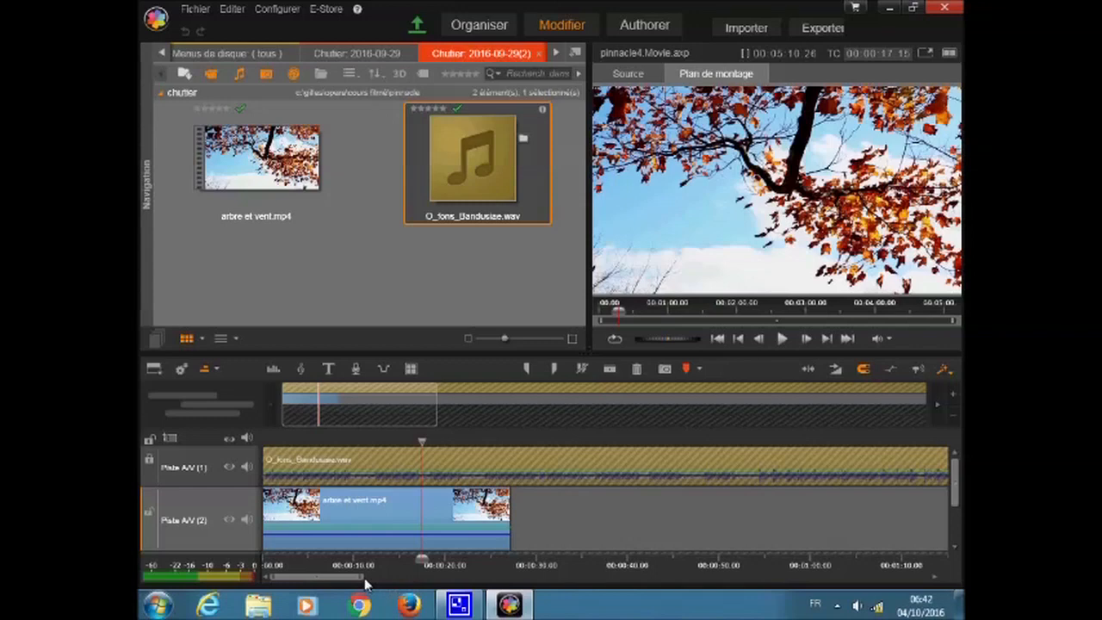
pyautogui.moveTo(365, 584); pyautogui.dragTo(673, 594)
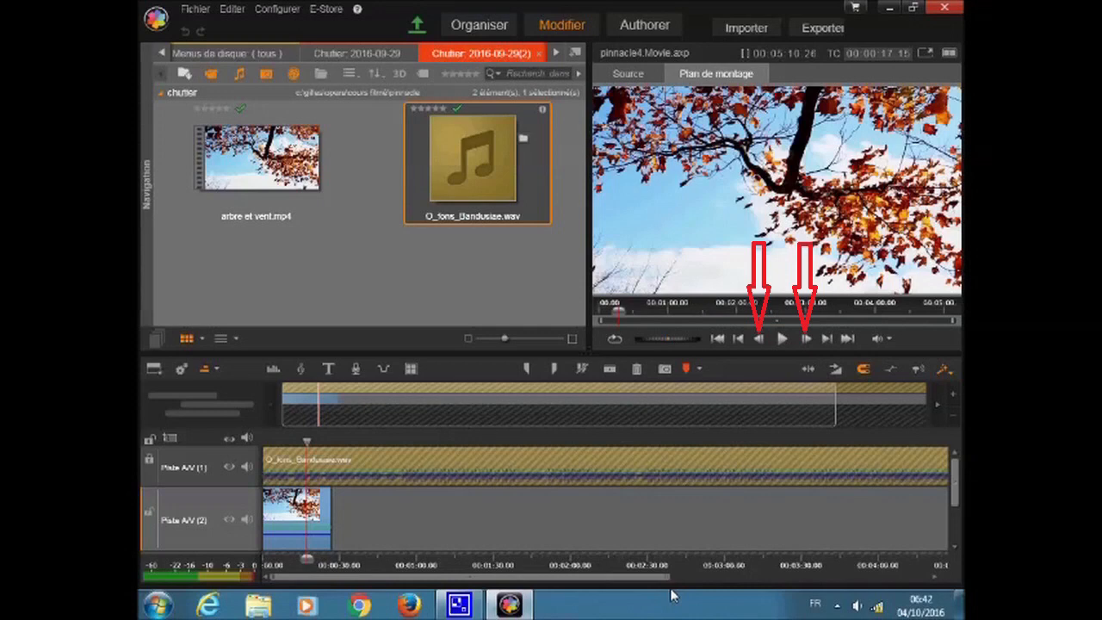
pyautogui.rightClick(667, 573)
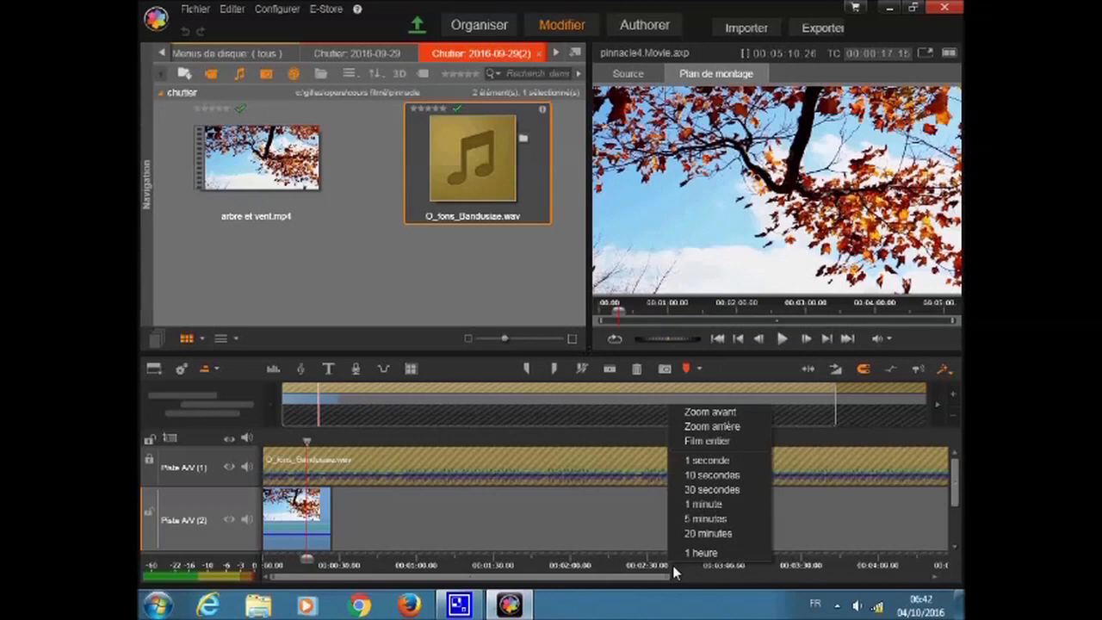
pyautogui.click(707, 532)
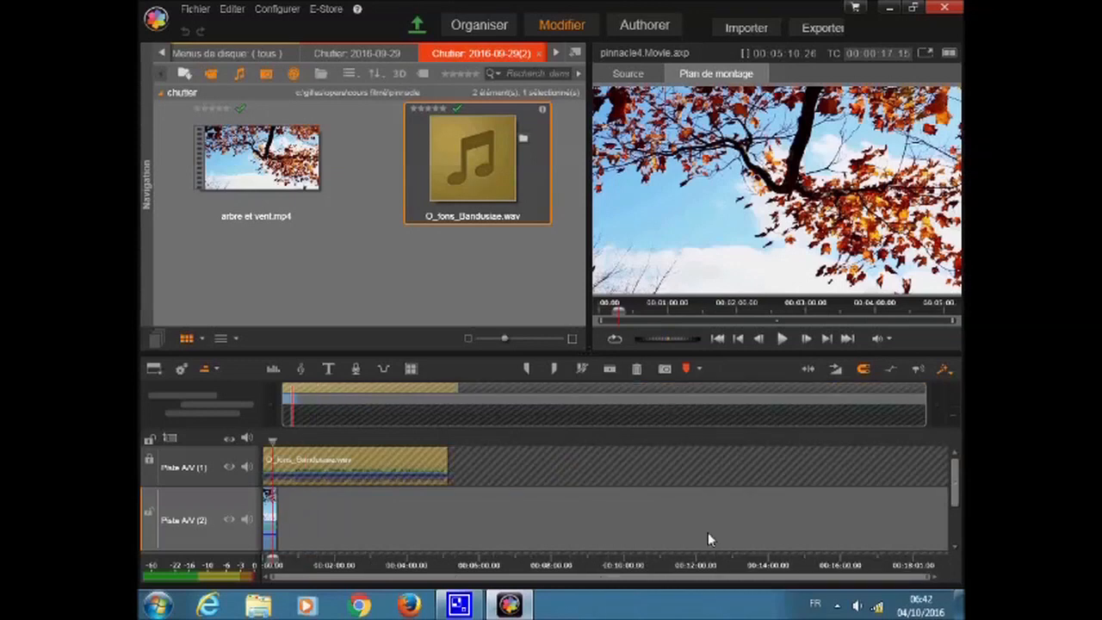
pyautogui.moveTo(929, 583); pyautogui.dragTo(287, 582)
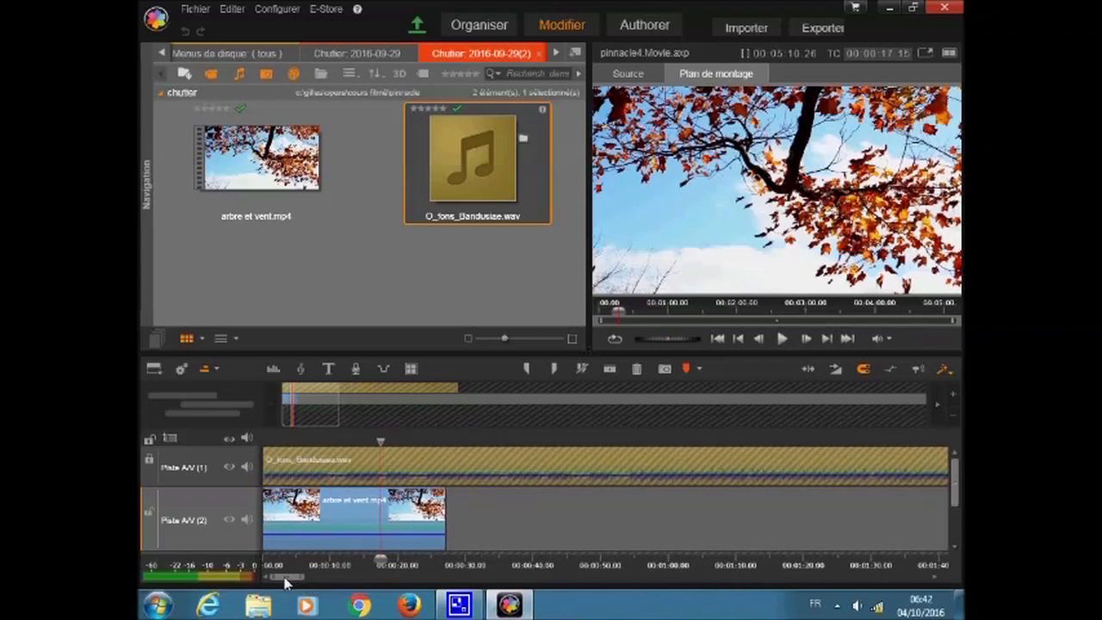
# Step: Split the arbre et vent.mp4 clip on Piste A/V (2) at 00:00:15.10
pyautogui.moveTo(385, 450)
pyautogui.mouseDown()
pyautogui.moveTo(330, 450)
pyautogui.moveTo(368, 459)
pyautogui.mouseUp()
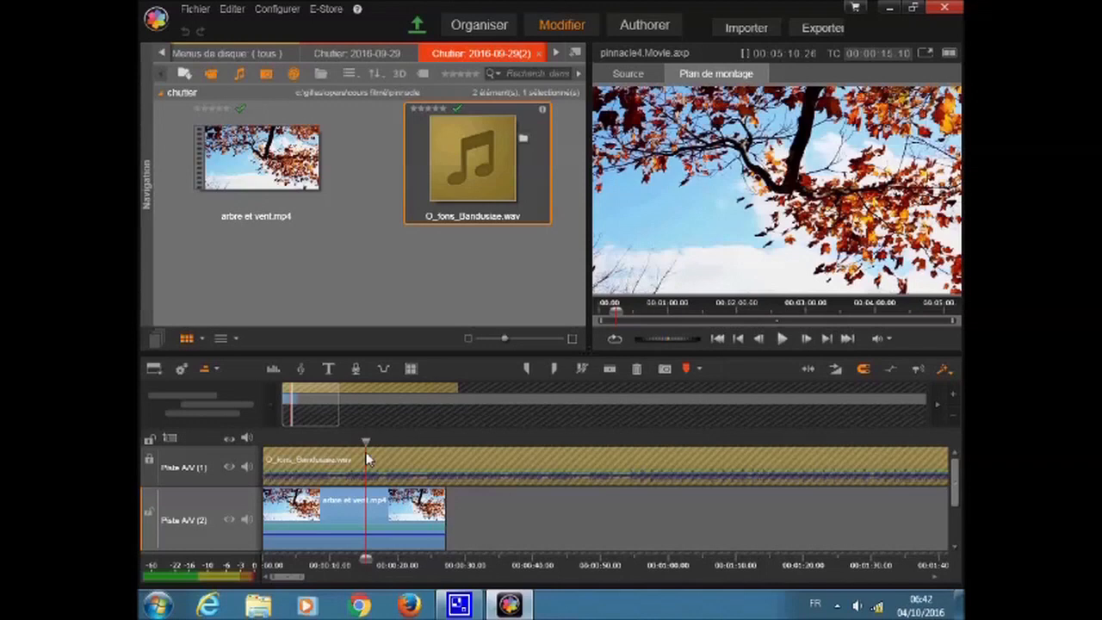
pyautogui.click(609, 371)
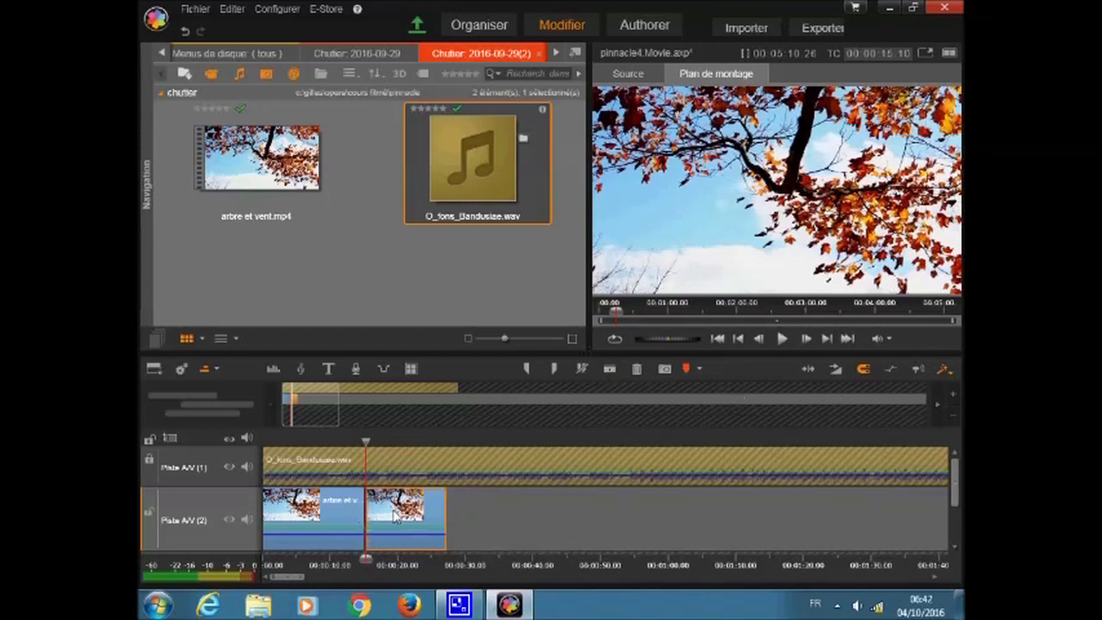
# Step: Move the second part of arbre et vent.mp4 to 28 seconds, preview it, and fill all gaps on the track
pyautogui.moveTo(424, 516); pyautogui.dragTo(478, 485)
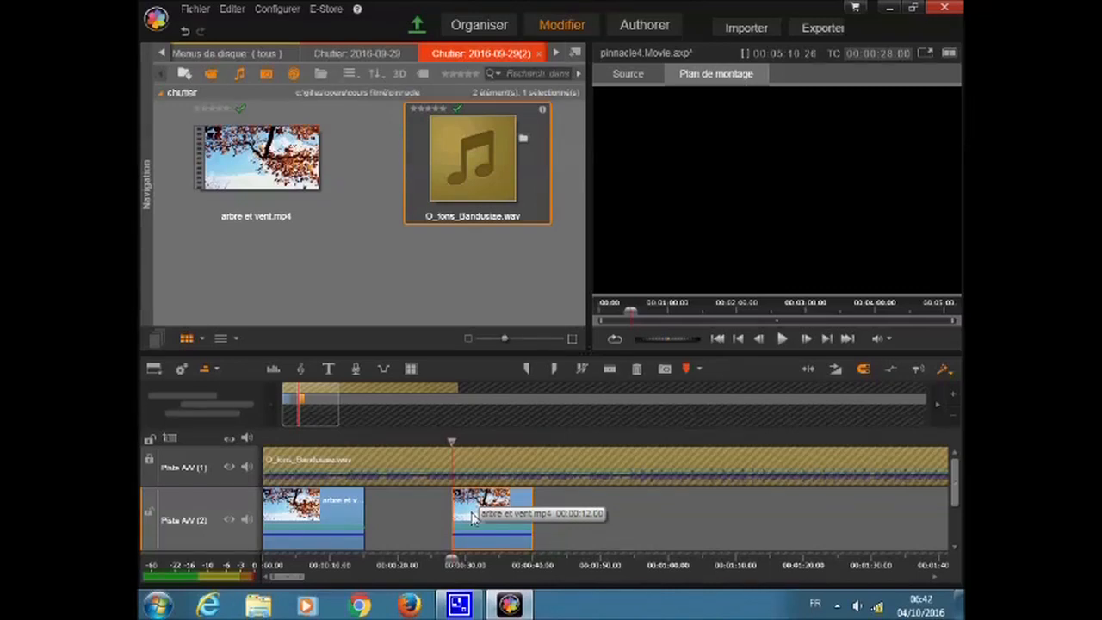
pyautogui.moveTo(453, 445); pyautogui.dragTo(478, 448)
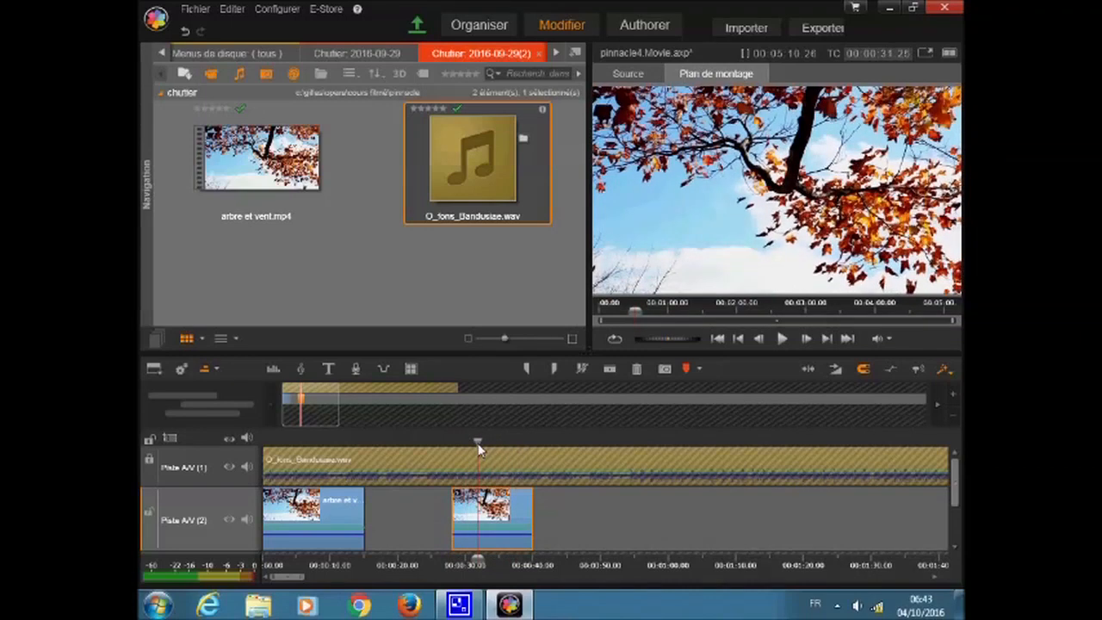
pyautogui.rightClick(568, 516)
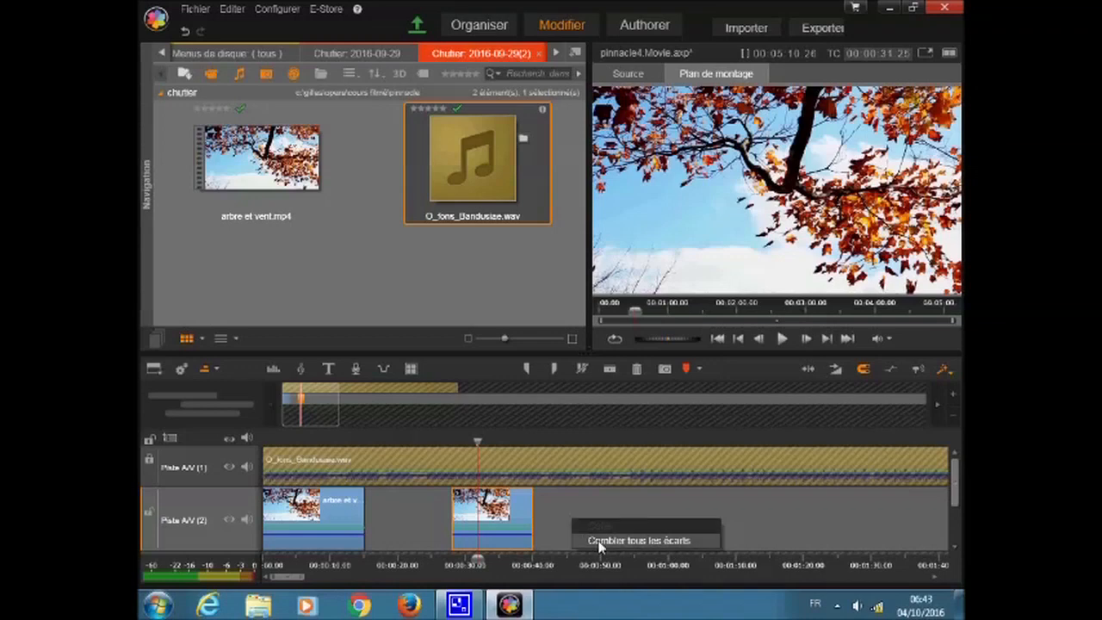
pyautogui.click(600, 540)
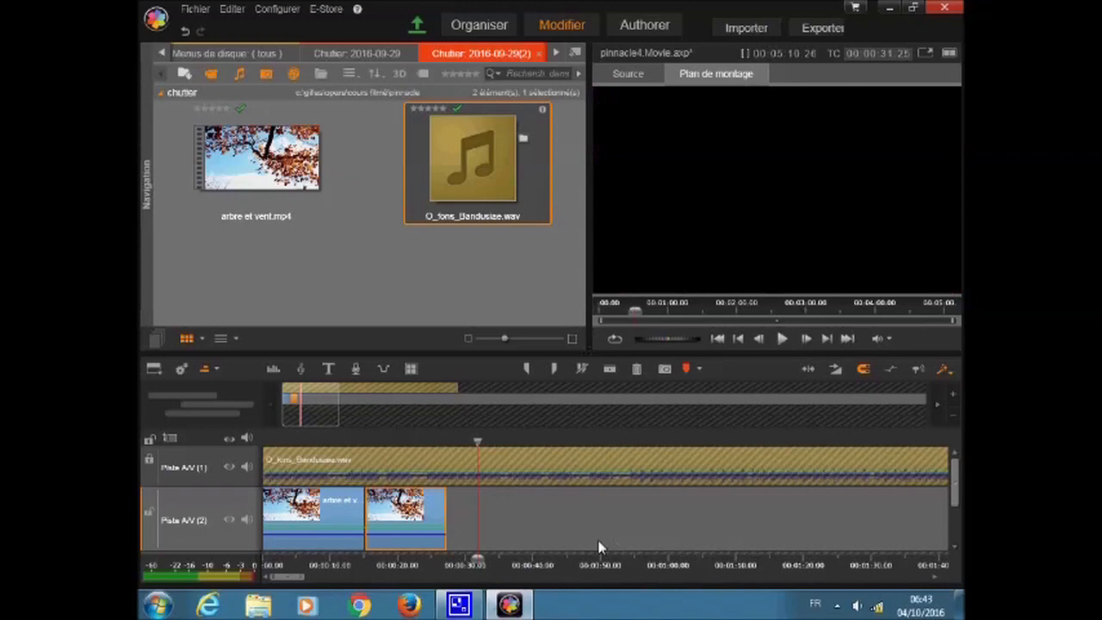
# Step: Separate the second part of arbre et vent.mp4 by moving it to about 24 seconds, and delete it
pyautogui.moveTo(422, 516); pyautogui.dragTo(476, 515)
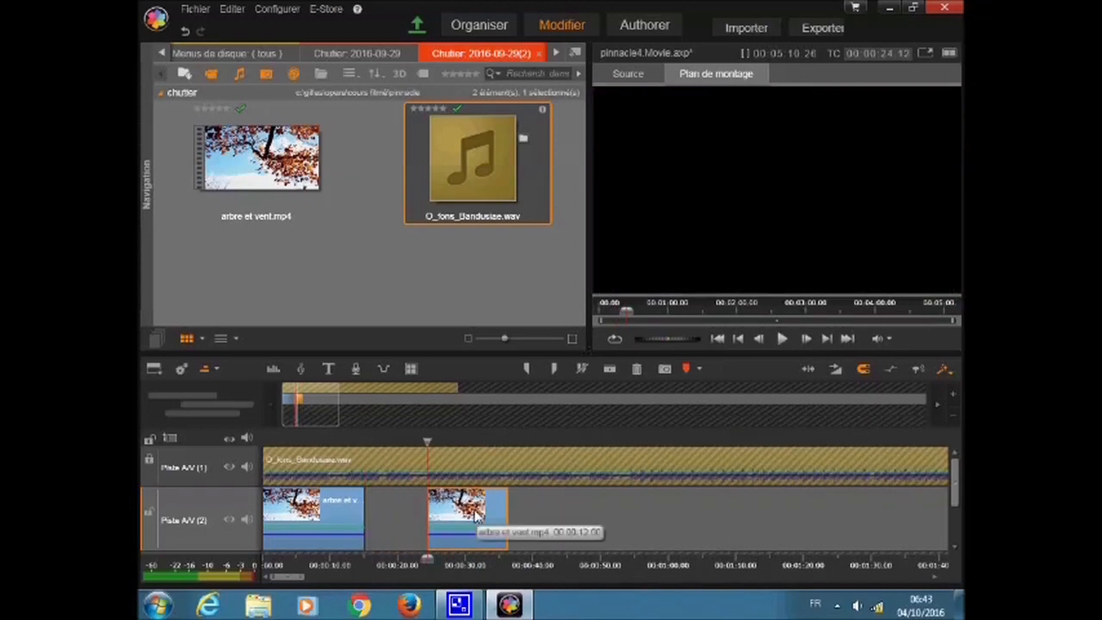
pyautogui.moveTo(426, 446); pyautogui.dragTo(457, 445)
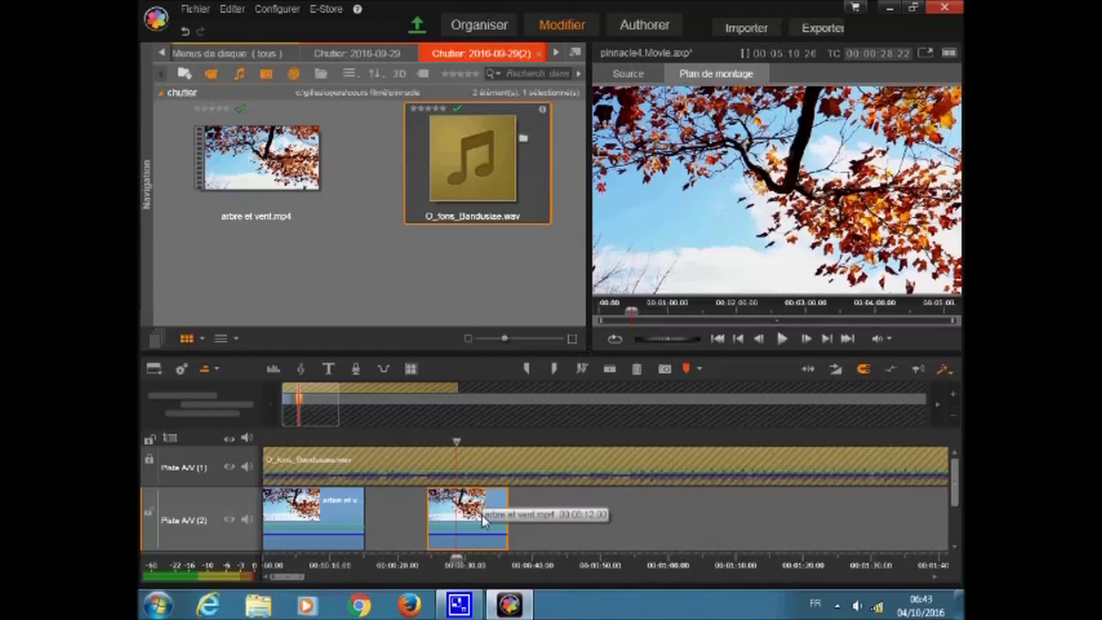
pyautogui.press('Delete')
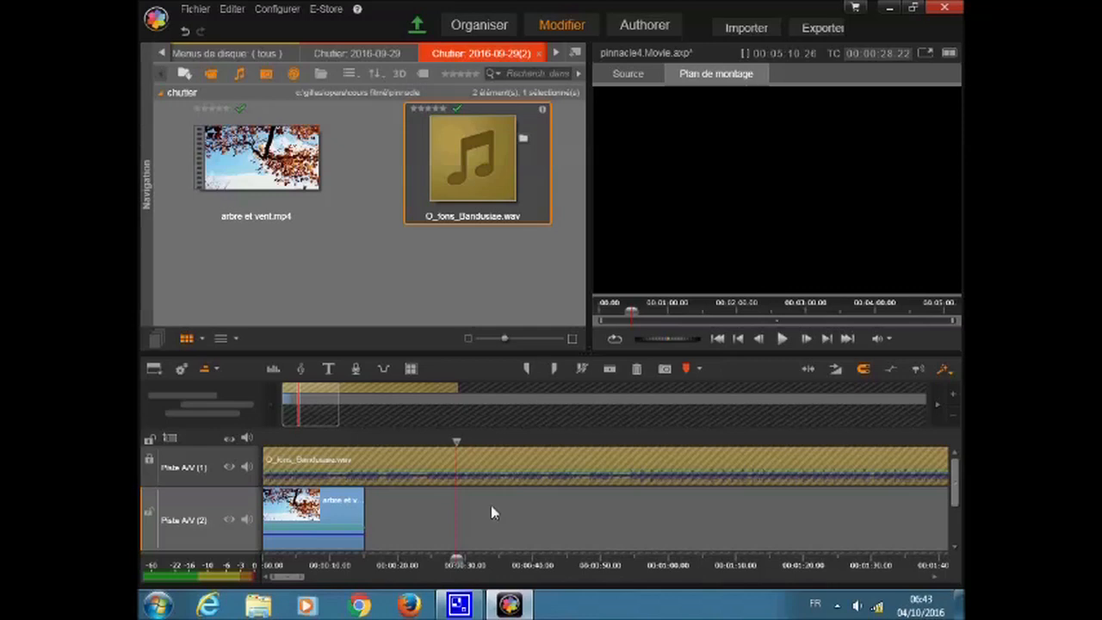
# Step: Import only paysage.mp4 and chute d'eau.mp4 into the 2016-09-29(2) bin and send paysage.mp4 to the timeline
pyautogui.click(745, 30)
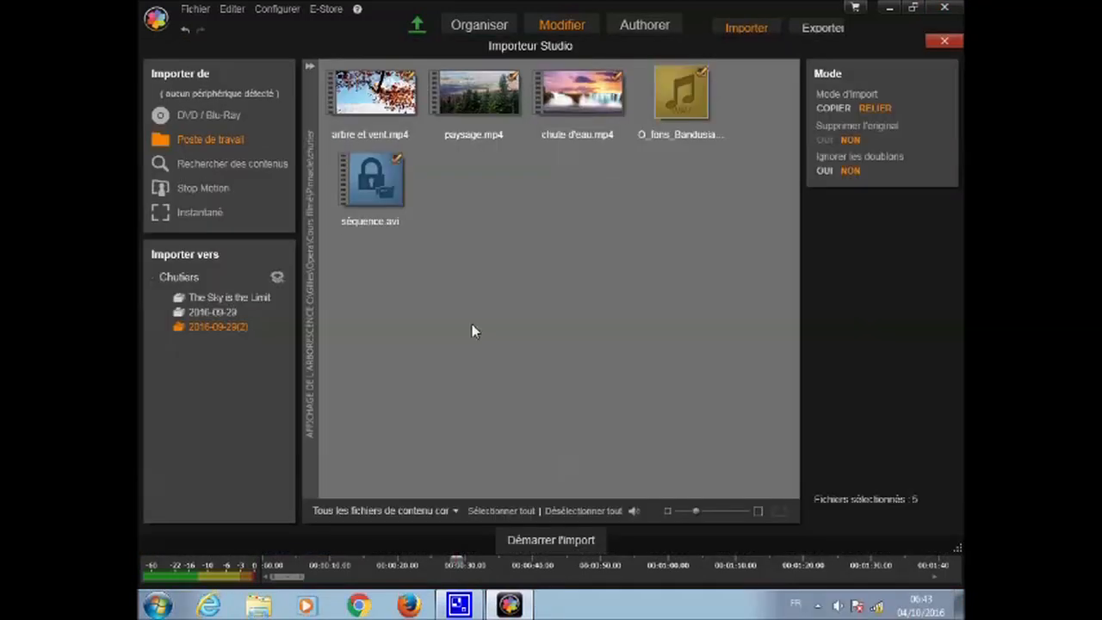
pyautogui.click(582, 510)
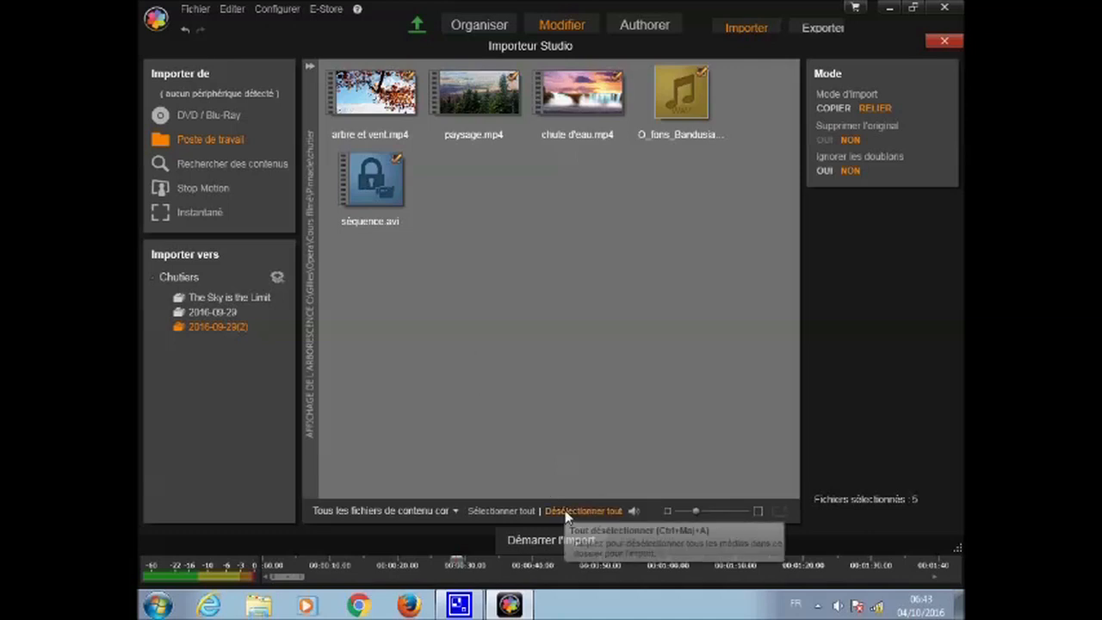
pyautogui.click(516, 79)
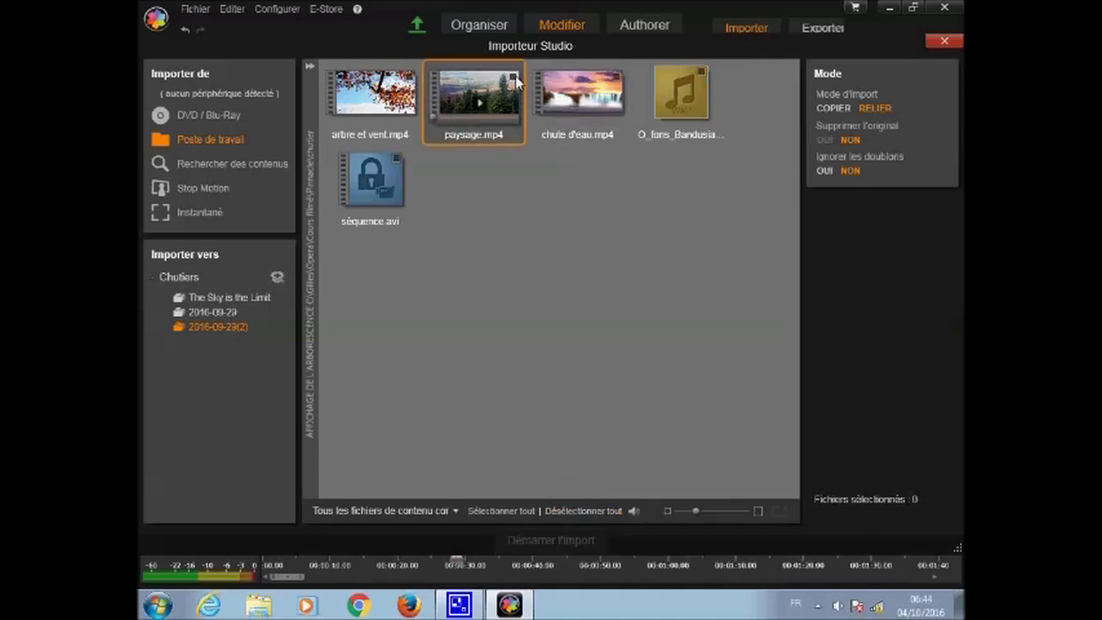
pyautogui.click(616, 77)
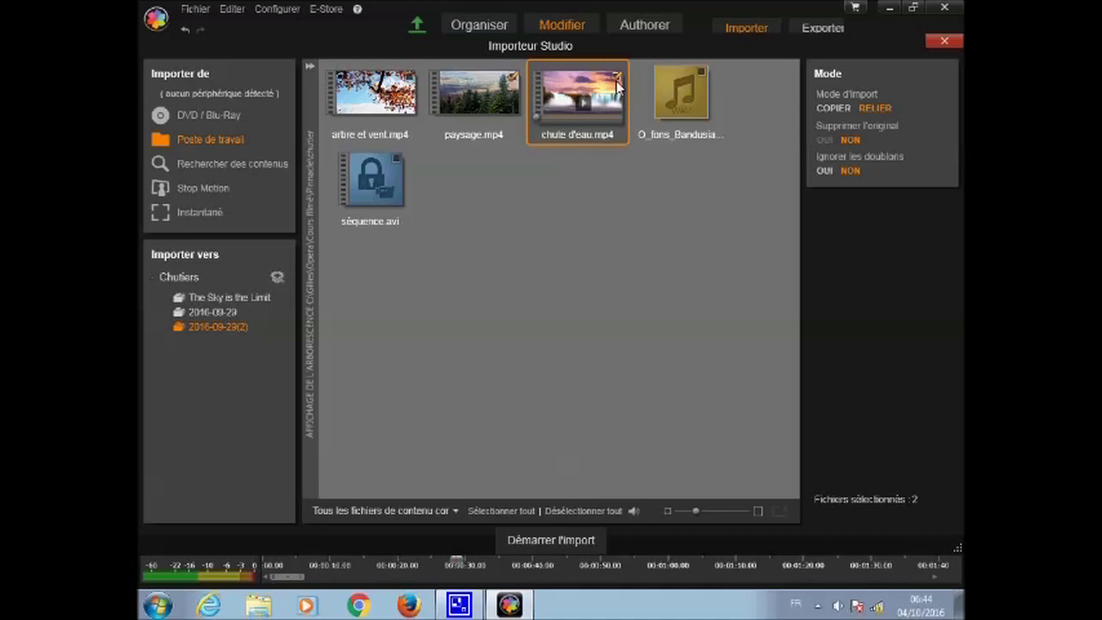
pyautogui.click(550, 541)
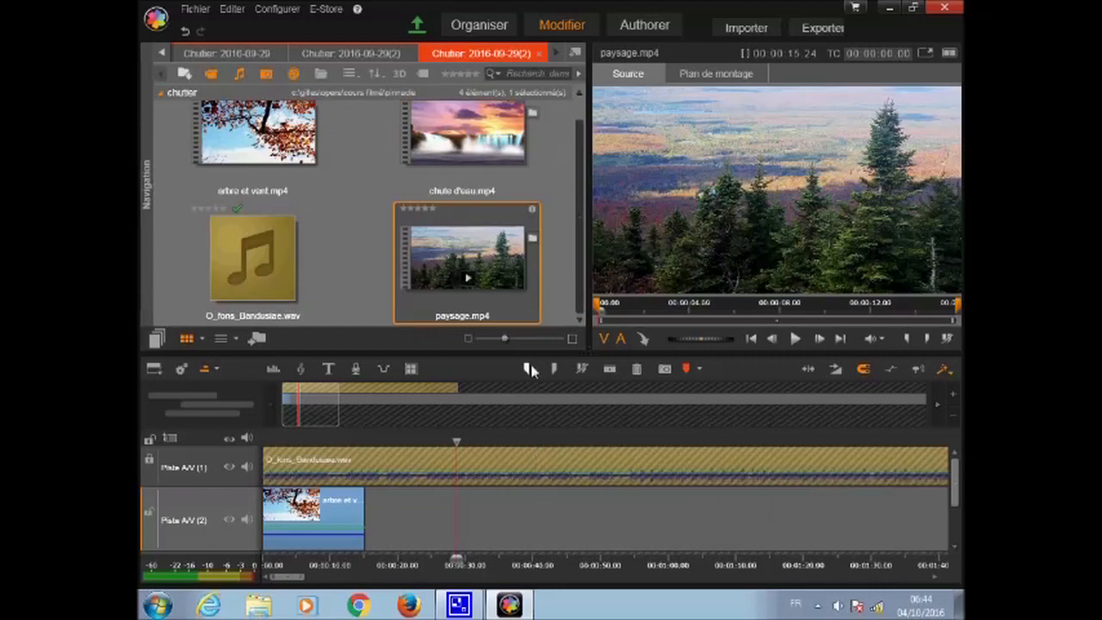
pyautogui.rightClick(536, 309)
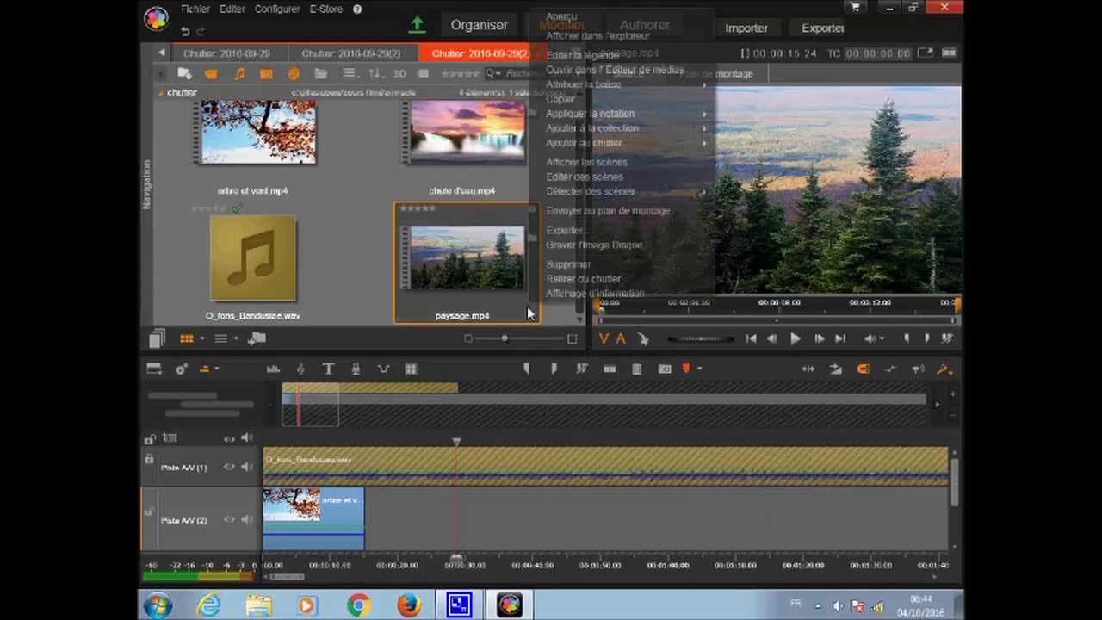
pyautogui.click(631, 218)
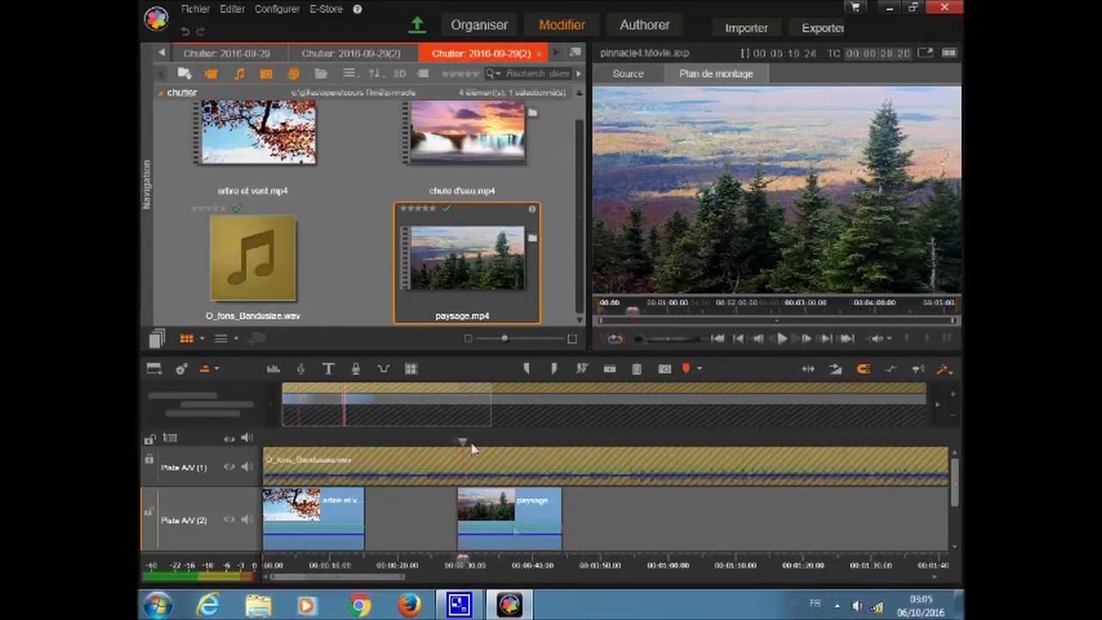
# Step: Split the paysage.mp4 clip at 00:00:33.19 and delete its first part
pyautogui.moveTo(471, 447)
pyautogui.mouseDown()
pyautogui.moveTo(566, 456)
pyautogui.moveTo(440, 460)
pyautogui.moveTo(488, 460)
pyautogui.mouseUp()
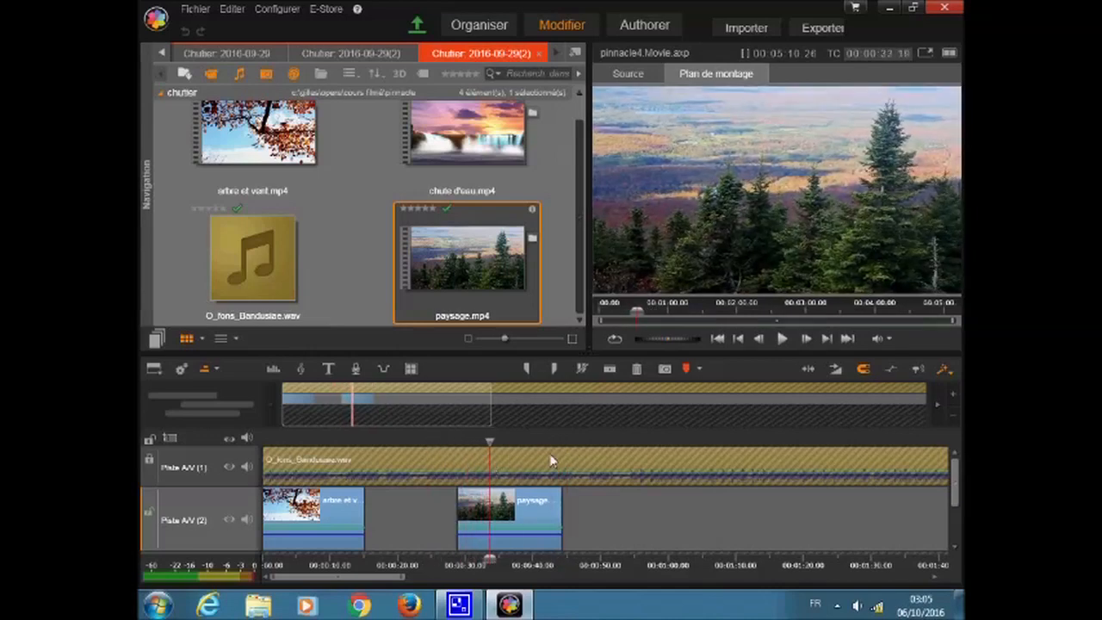
pyautogui.click(609, 370)
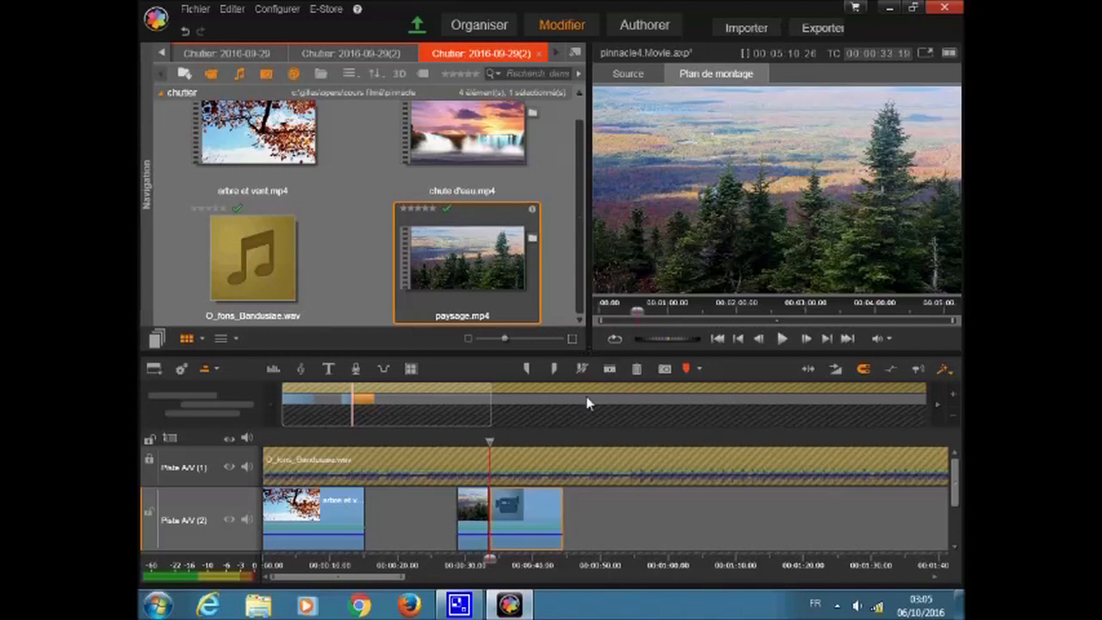
pyautogui.click(478, 527)
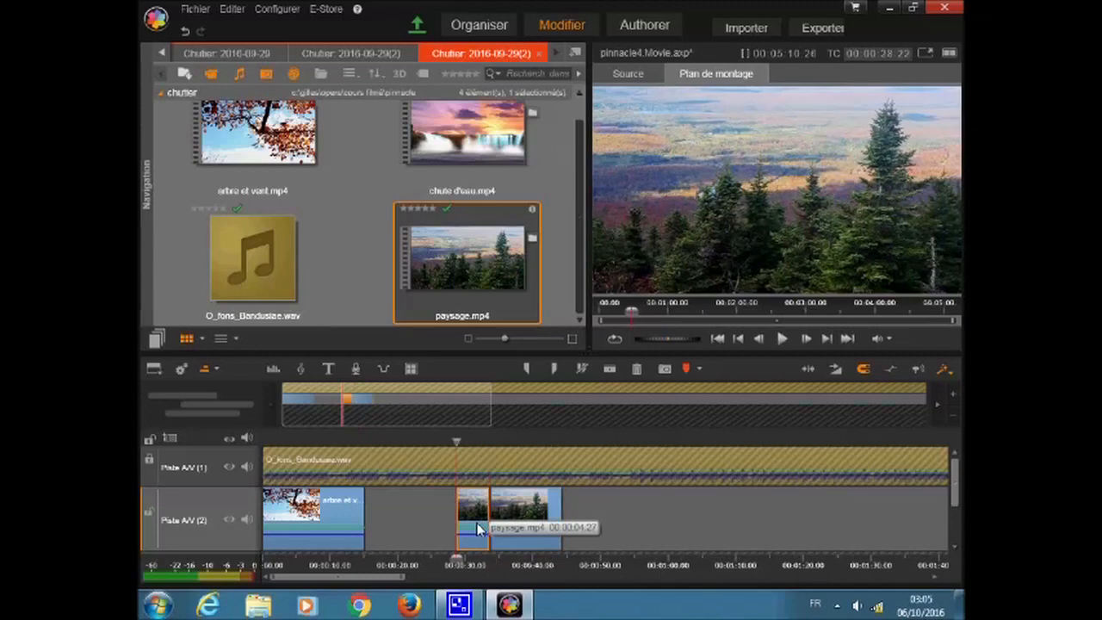
pyautogui.press('Delete')
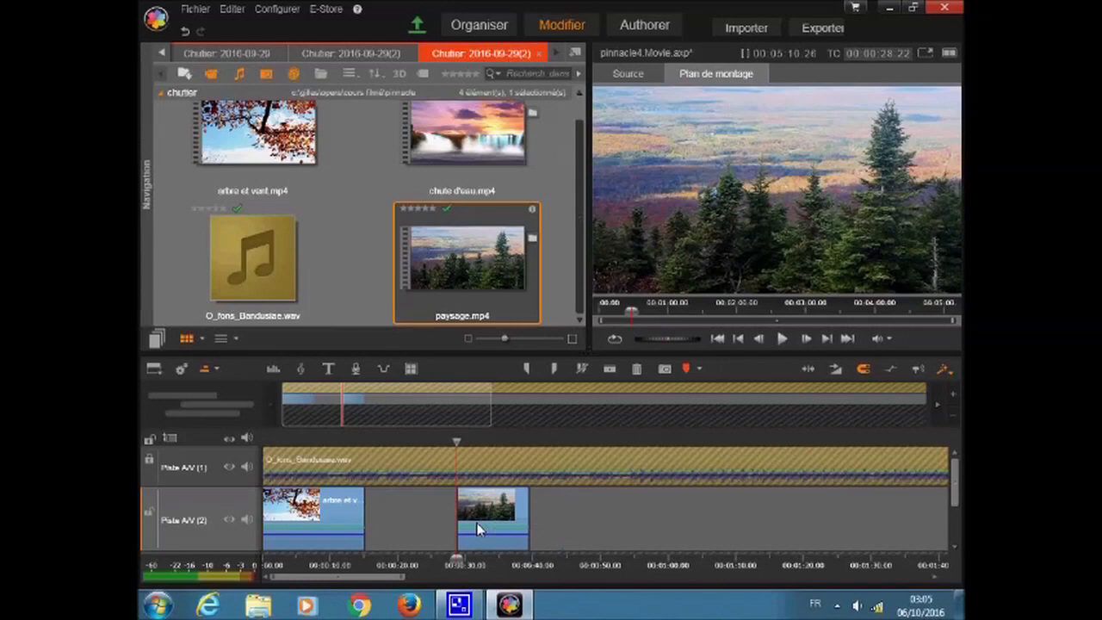
# Step: Cut off the end of the paysage.mp4 clip at 00:00:34.08 and move the remaining part to about 24 seconds
pyautogui.moveTo(458, 448); pyautogui.dragTo(493, 447)
pyautogui.click(610, 368)
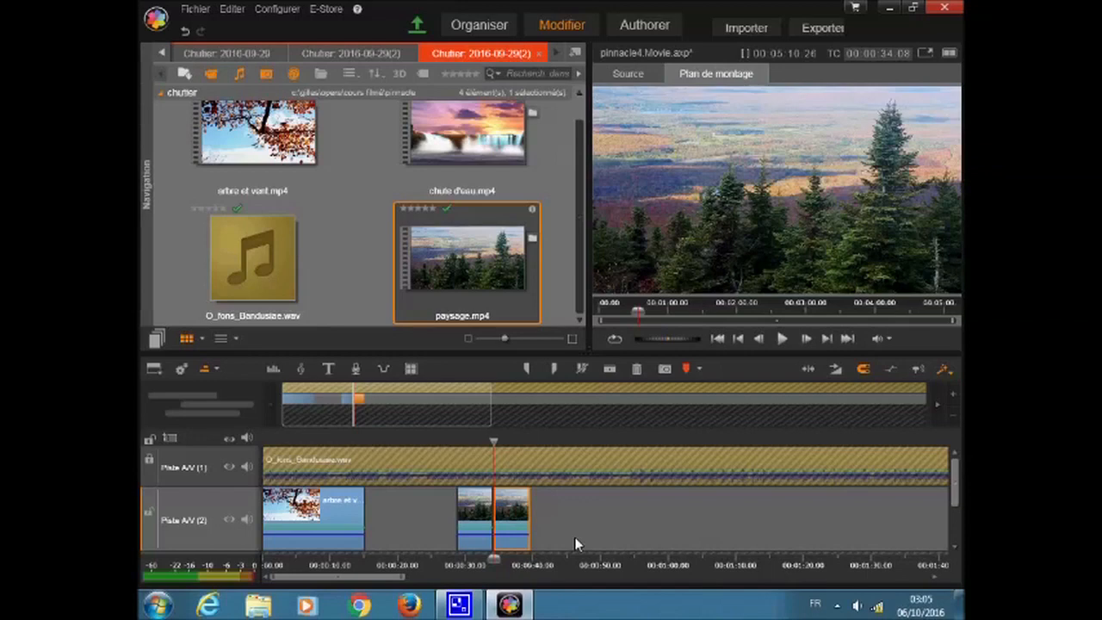
pyautogui.press('Delete')
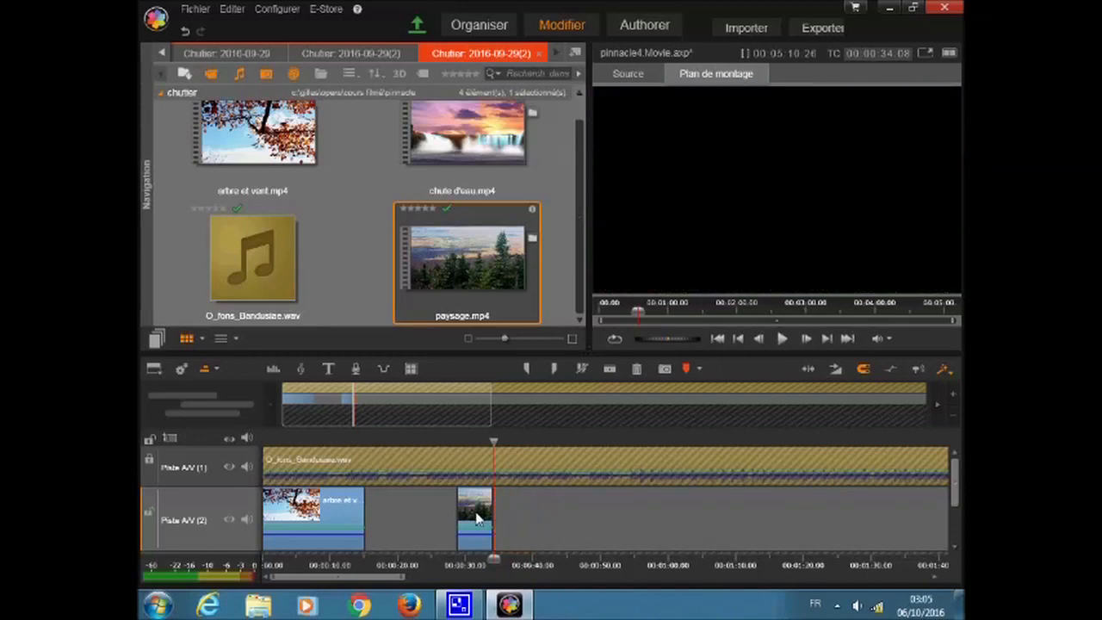
pyautogui.click(471, 514)
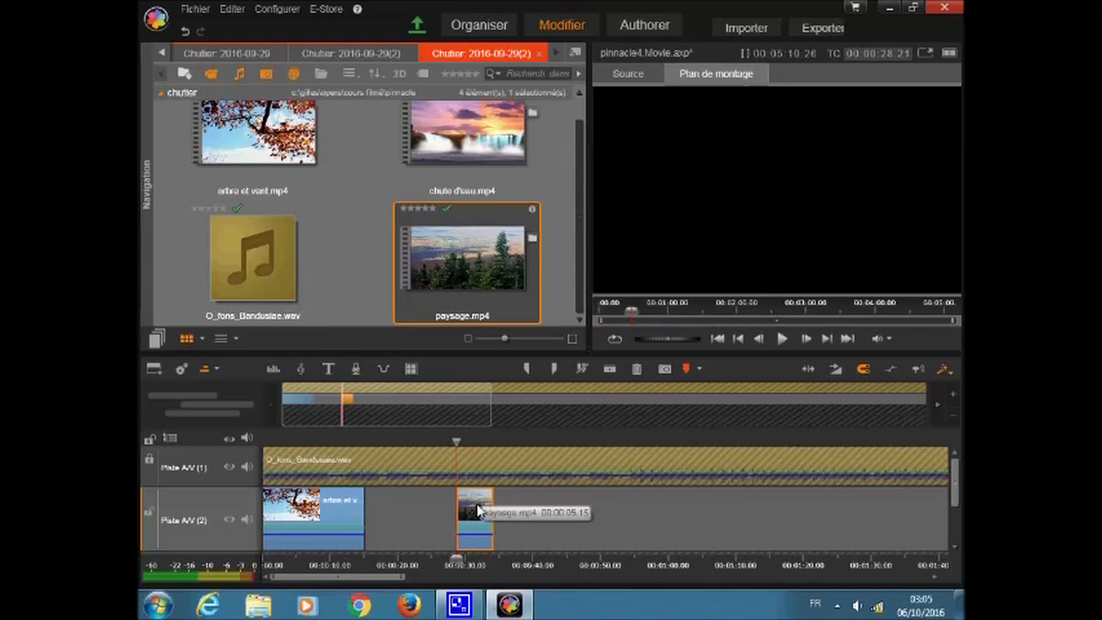
pyautogui.moveTo(478, 511); pyautogui.dragTo(432, 516)
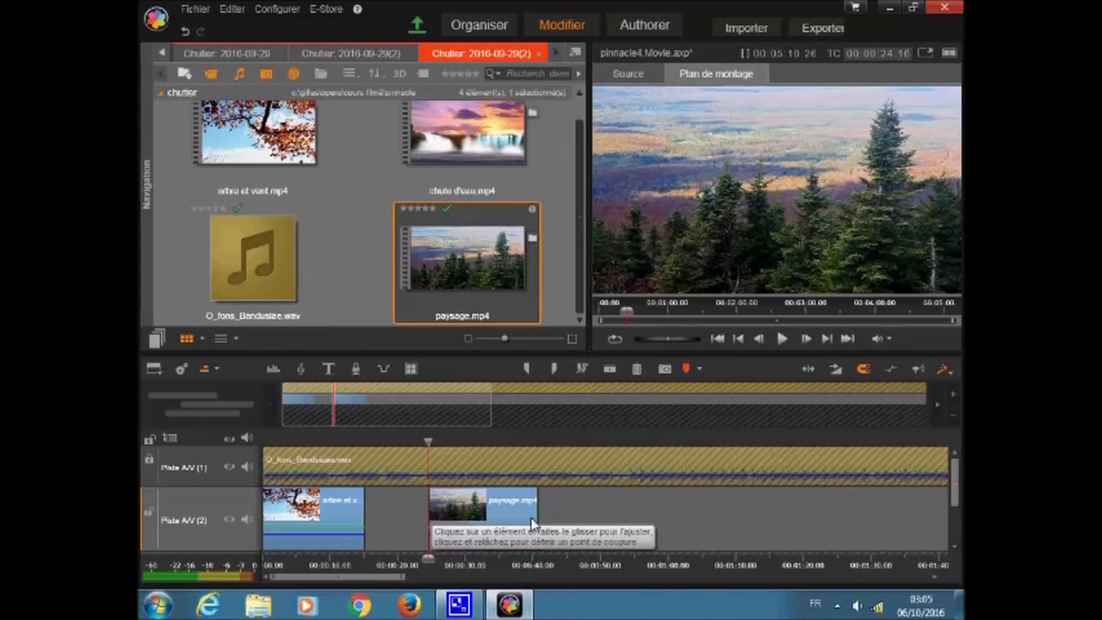
# Step: Extend the end of the paysage.mp4 clip to about 54 seconds and trim its start to about 34 seconds
pyautogui.moveTo(537, 523); pyautogui.dragTo(626, 521)
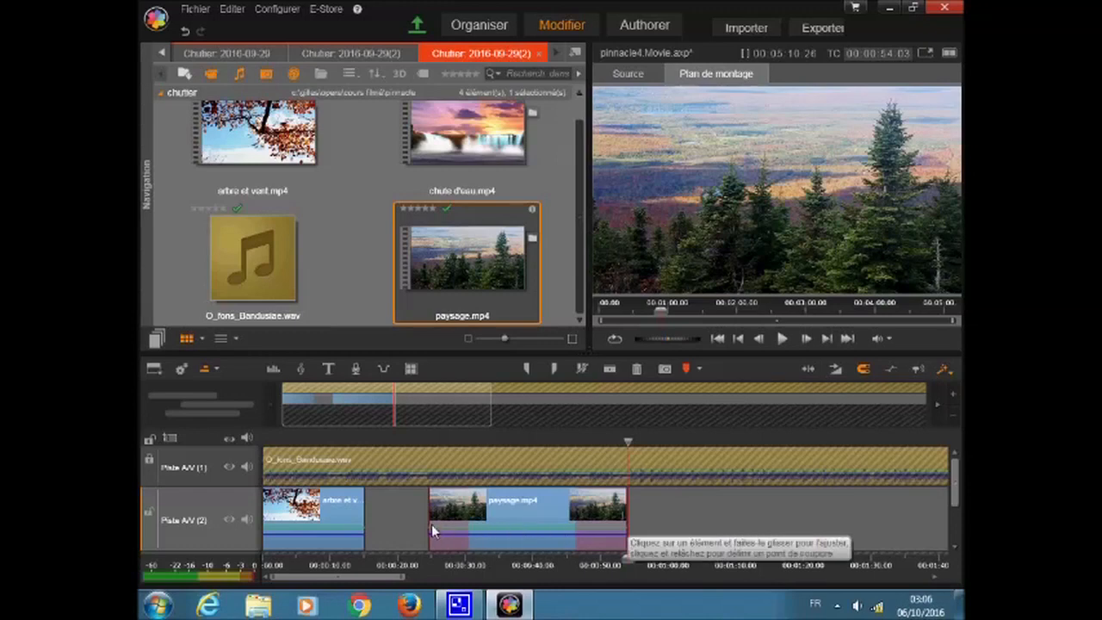
pyautogui.moveTo(430, 525); pyautogui.dragTo(492, 534)
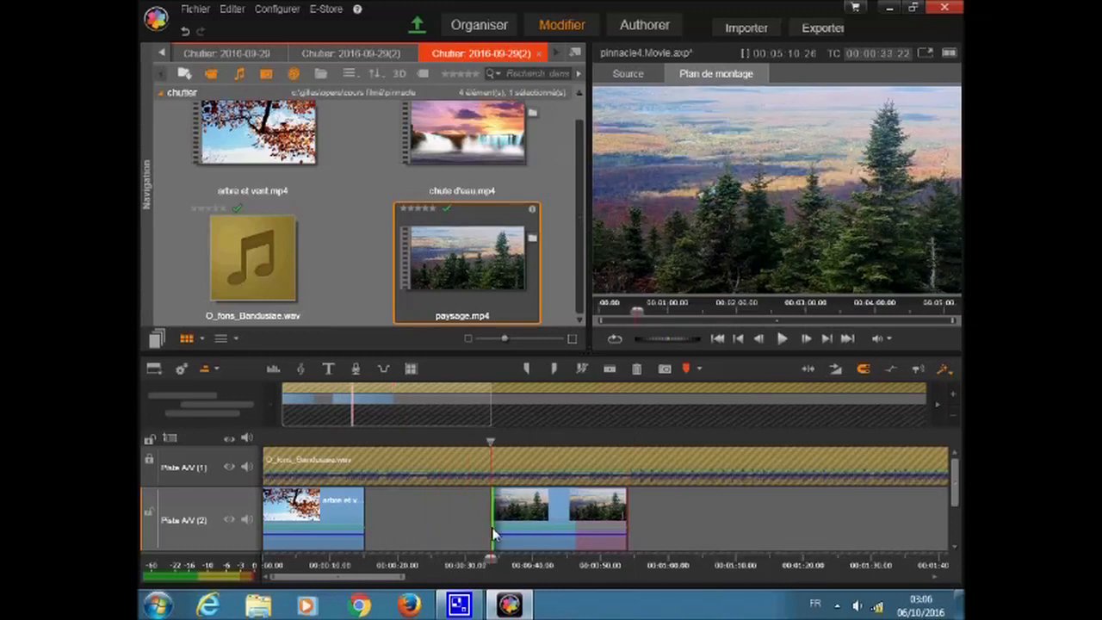
# Step: Trim the end of the paysage.mp4 clip to about 43 seconds and close the gap before it
pyautogui.moveTo(626, 533); pyautogui.dragTo(557, 533)
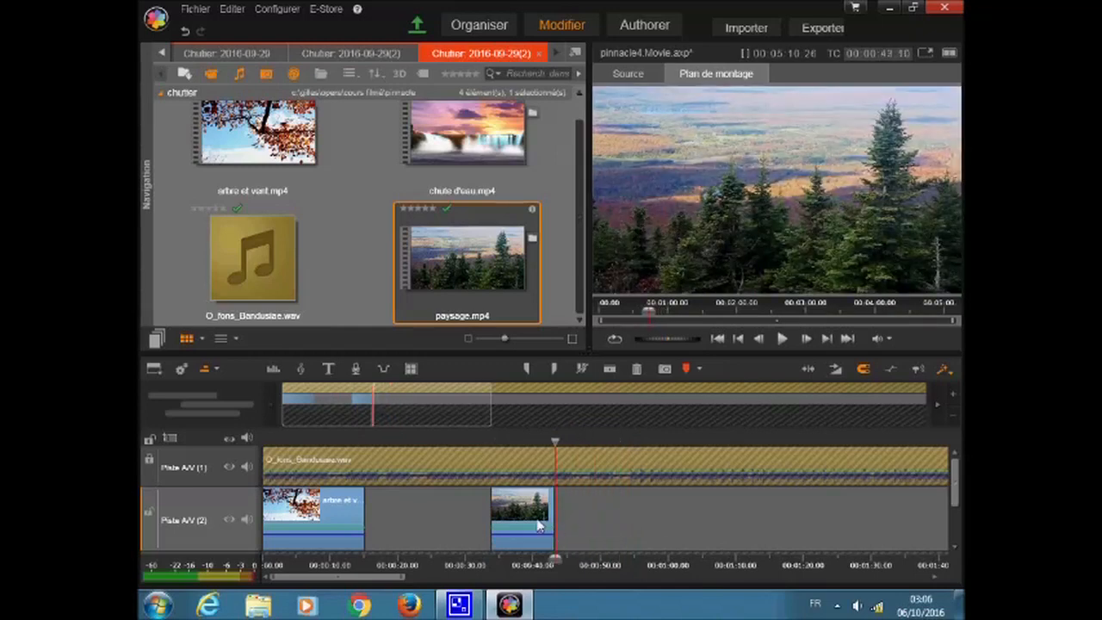
pyautogui.rightClick(534, 527)
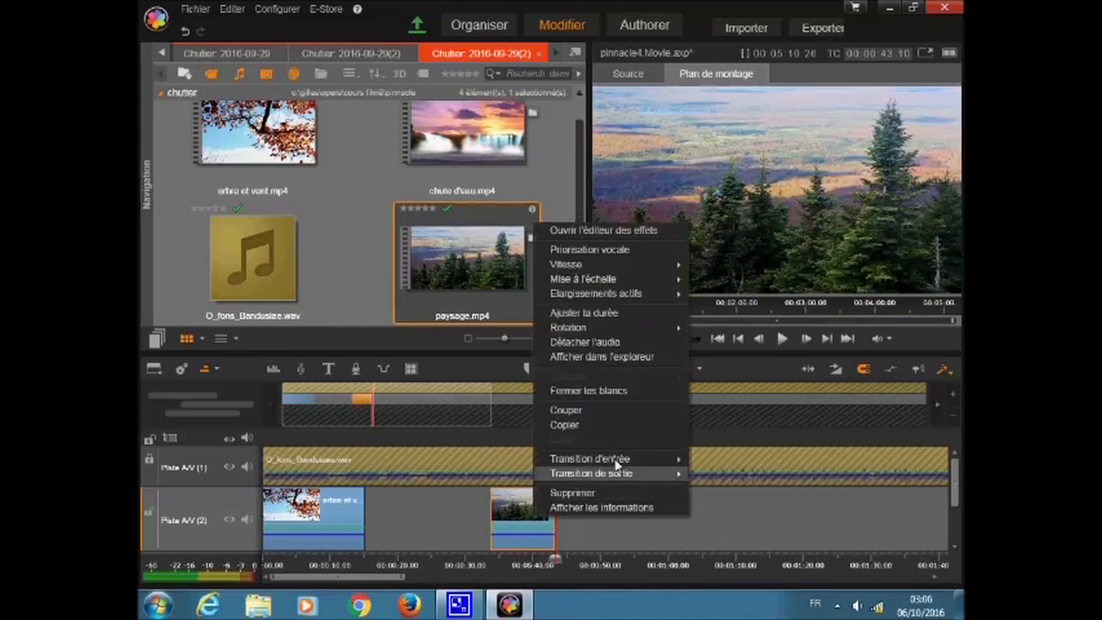
pyautogui.click(641, 397)
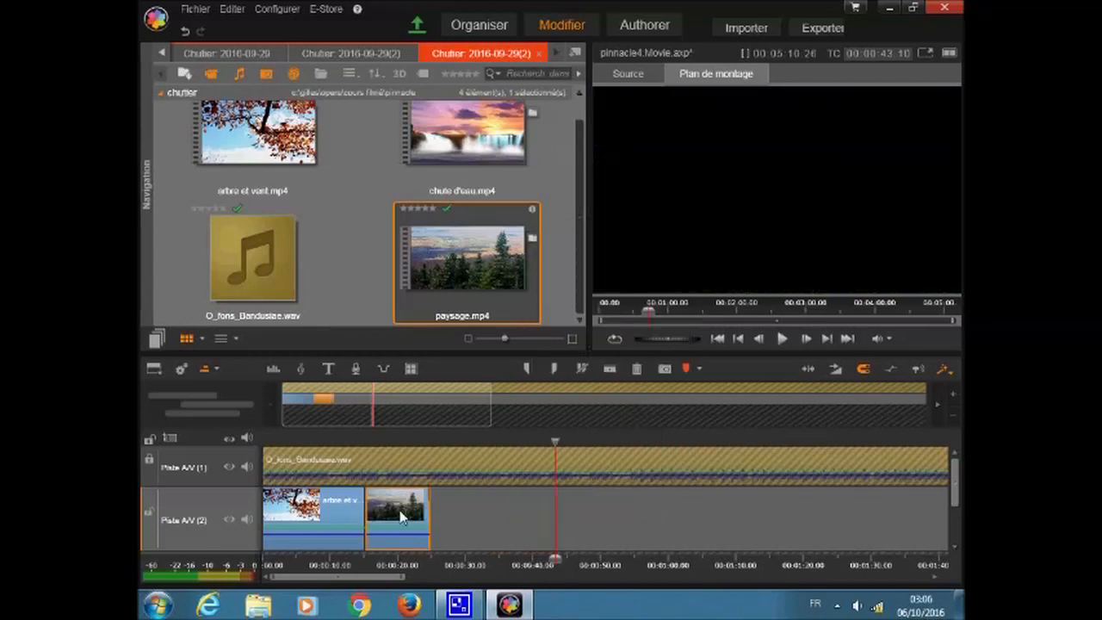
# Step: Add an entry transition of about 3 seconds to the paysage.mp4 clip and play it back from about 12 seconds
pyautogui.moveTo(376, 501); pyautogui.dragTo(394, 496)
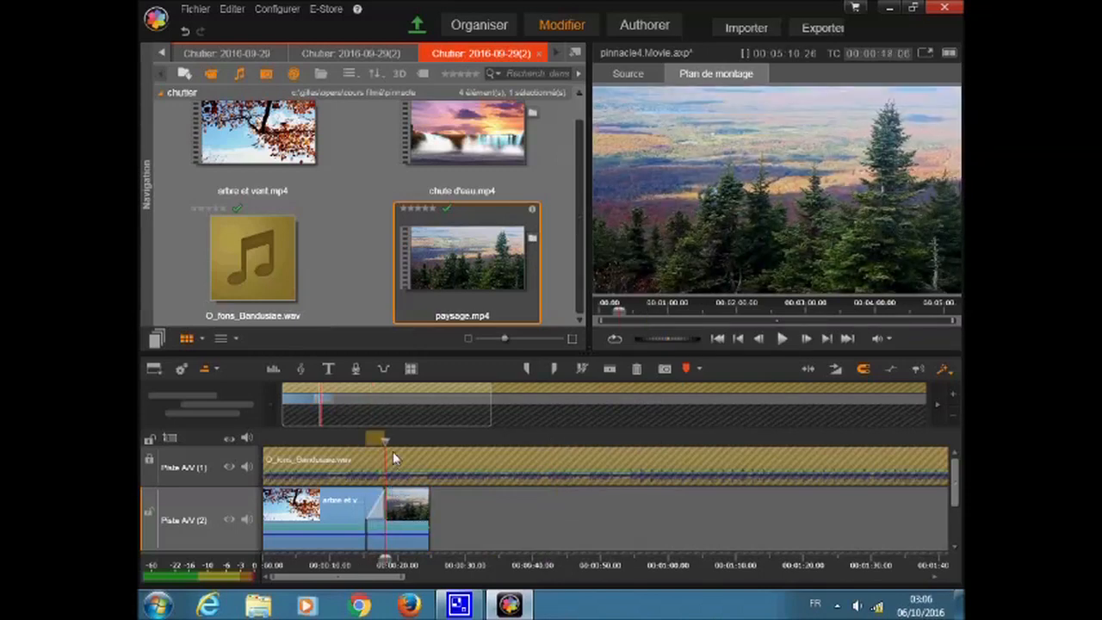
pyautogui.moveTo(387, 441); pyautogui.dragTo(350, 454)
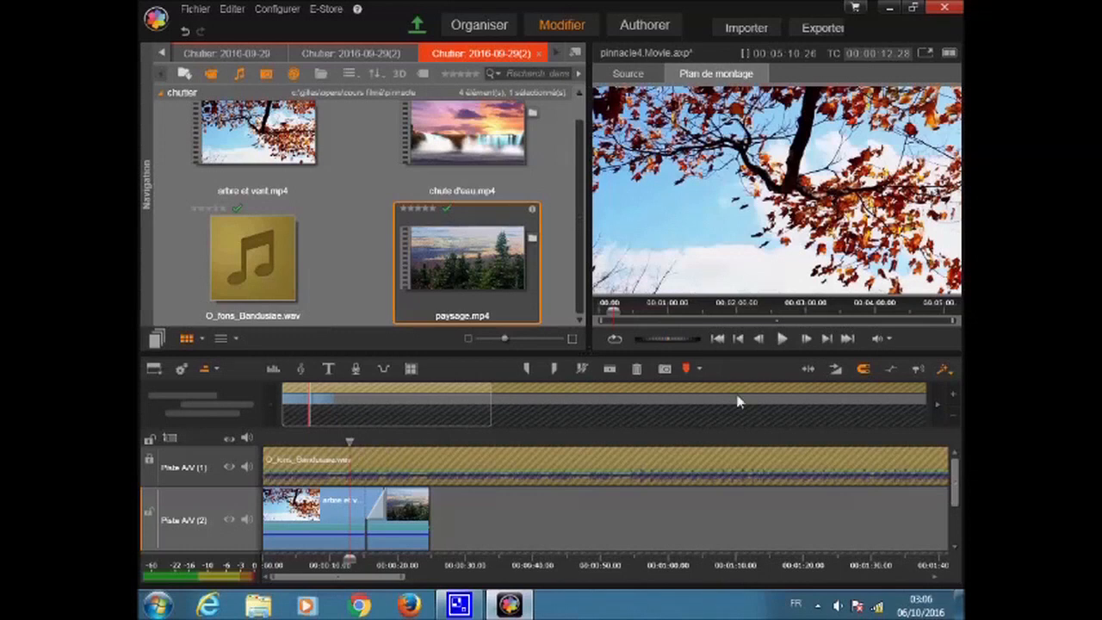
pyautogui.click(782, 339)
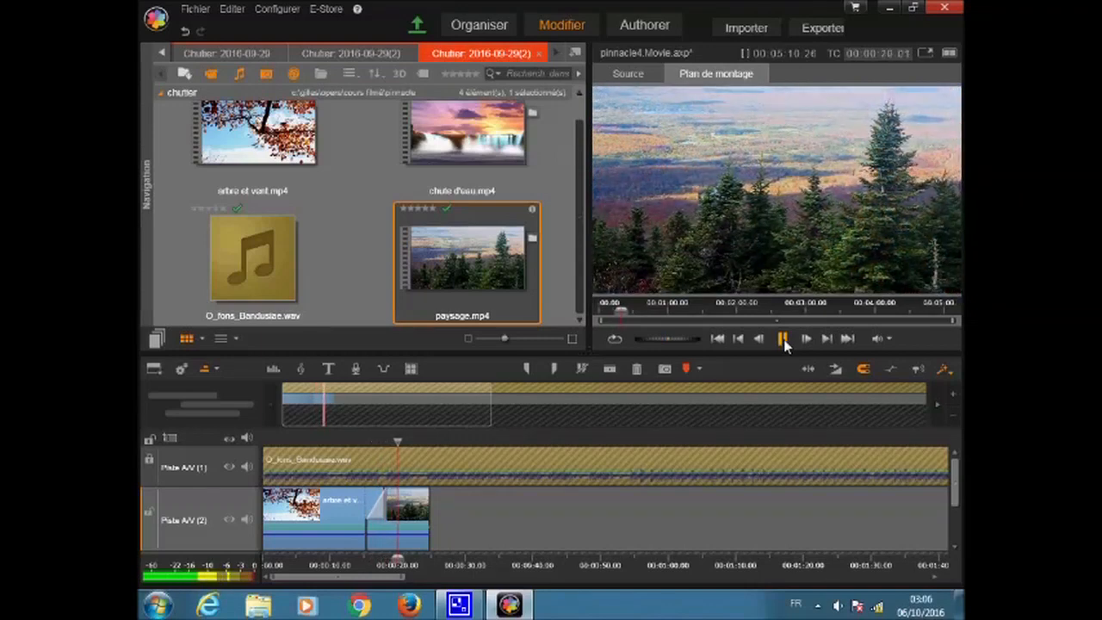
pyautogui.click(783, 339)
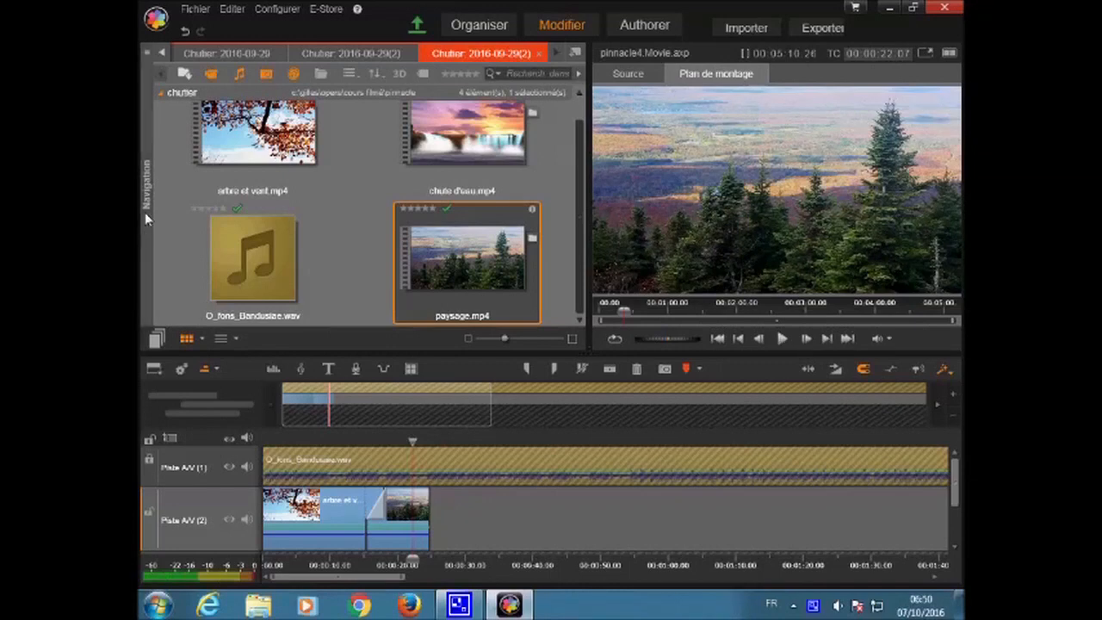
pyautogui.click(147, 197)
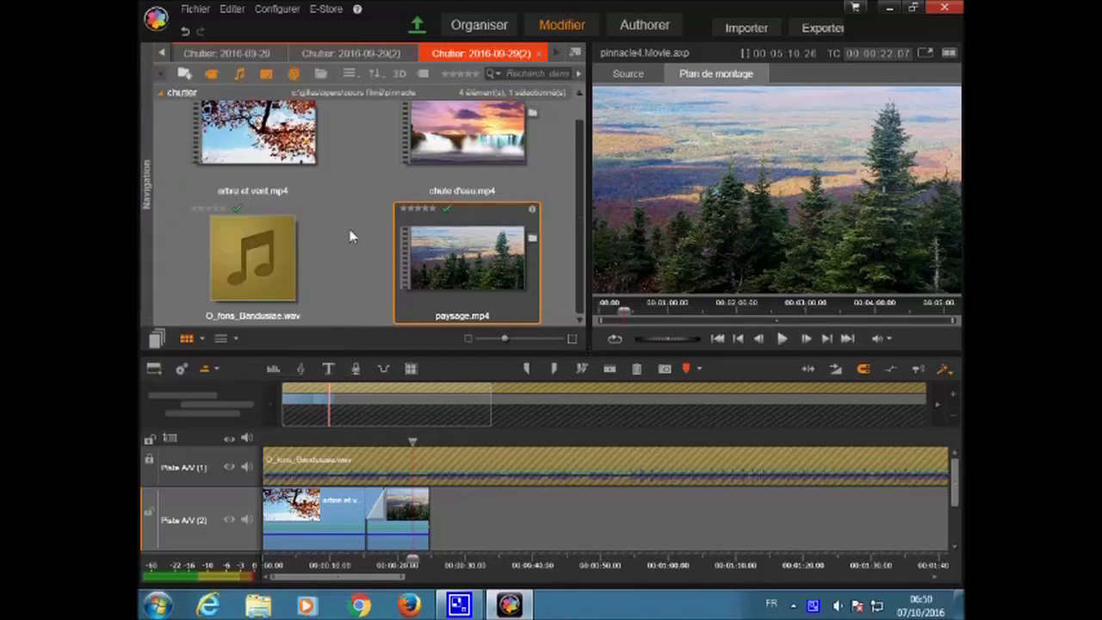
# Step: Open the effects editor for the paysage.mp4 clip, look at it and close it without changes
pyautogui.moveTo(151, 195)
pyautogui.click(397, 535)
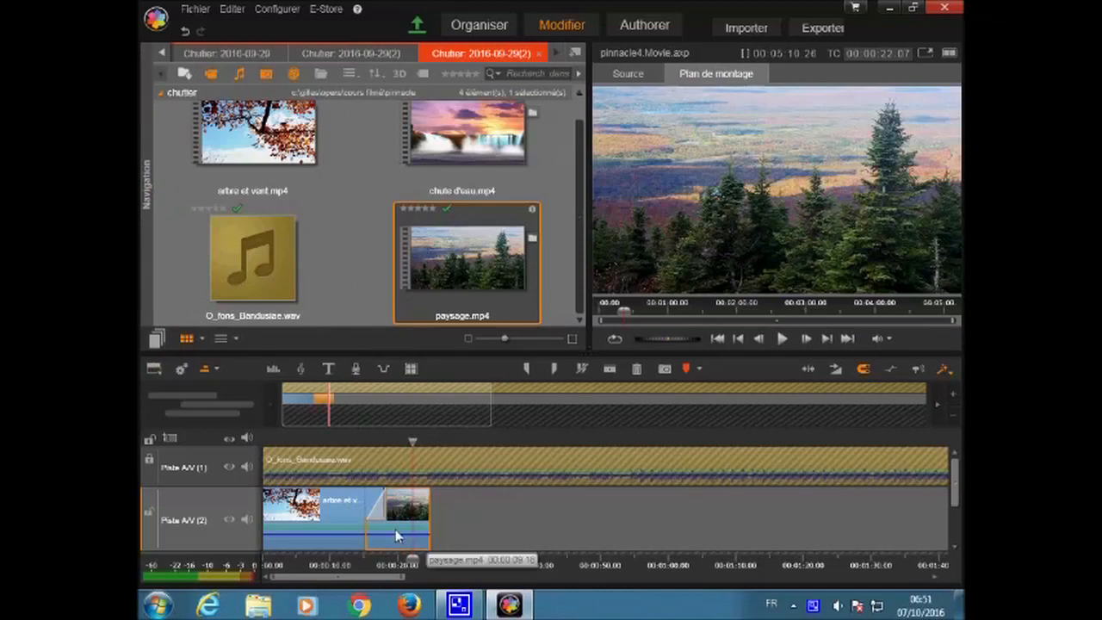
pyautogui.doubleClick(397, 536)
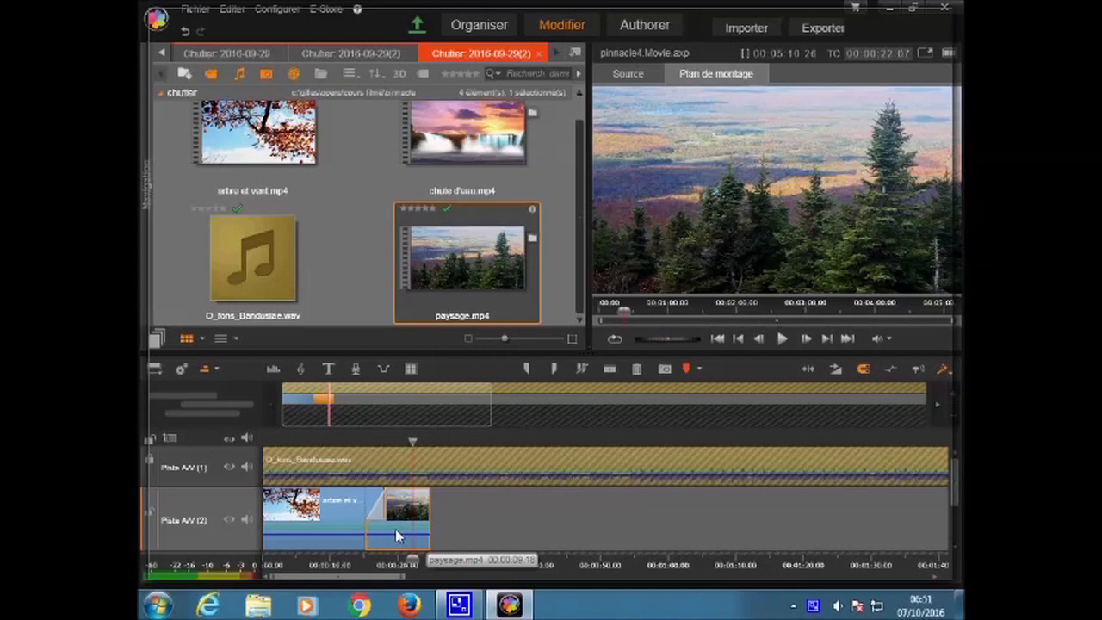
pyautogui.doubleClick(396, 535)
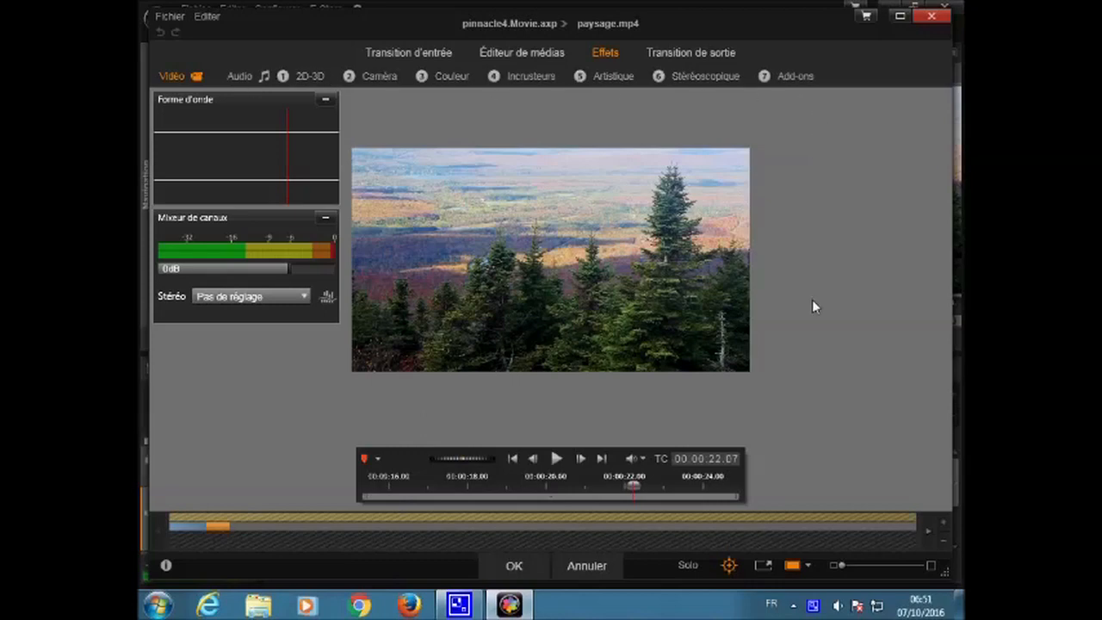
pyautogui.click(933, 18)
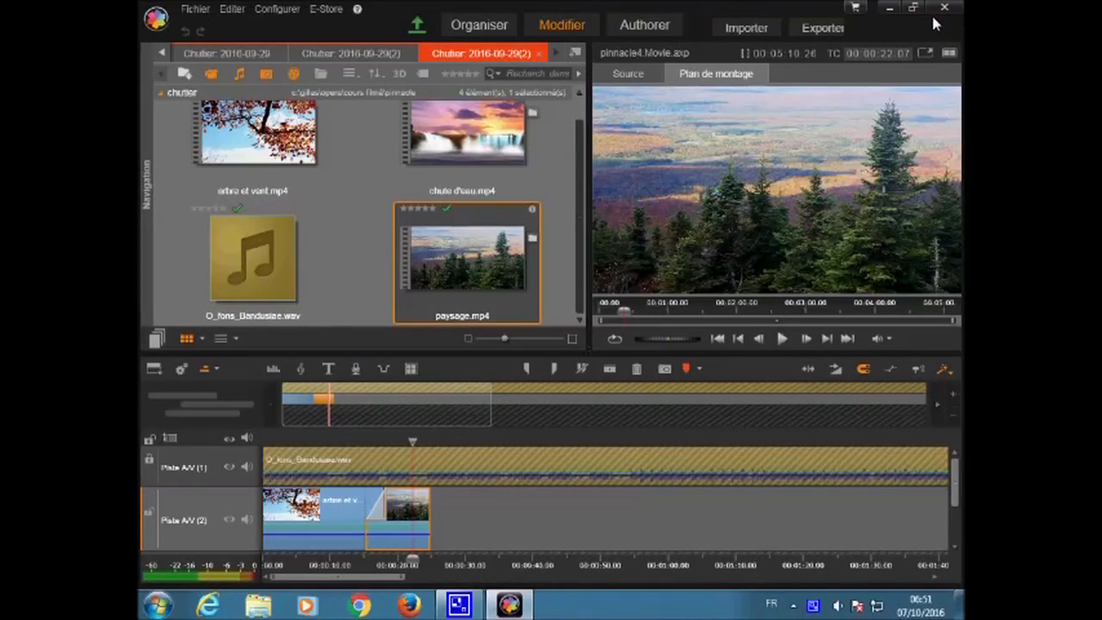
pyautogui.click(535, 514)
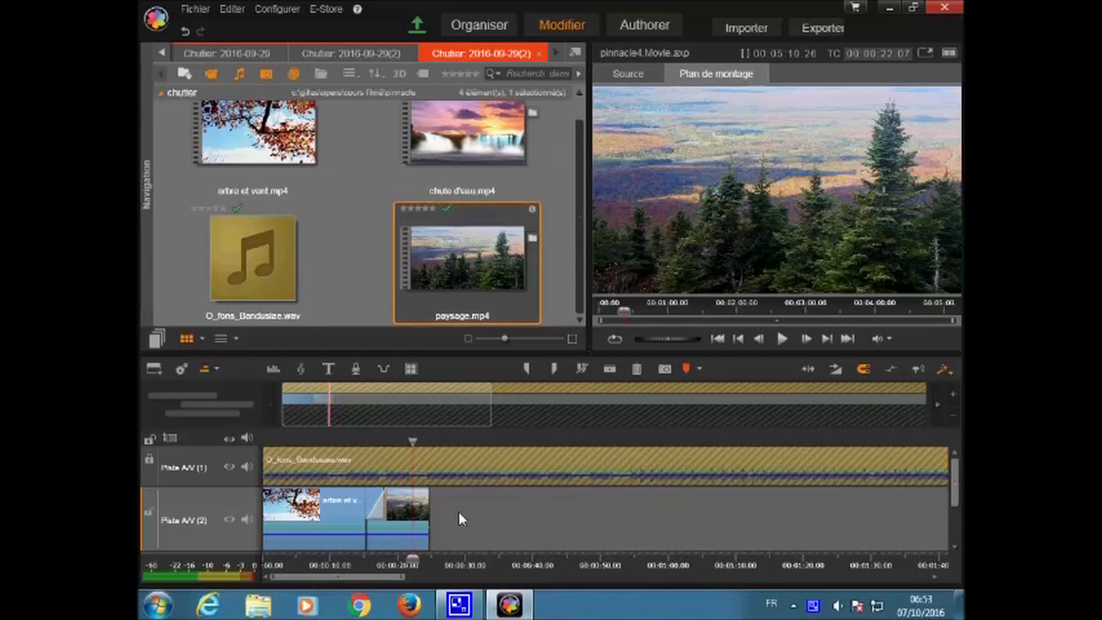
# Step: Add a speed change to the paysage.mp4 clip on the timeline with a constant speed of 50%
pyautogui.rightClick(395, 522)
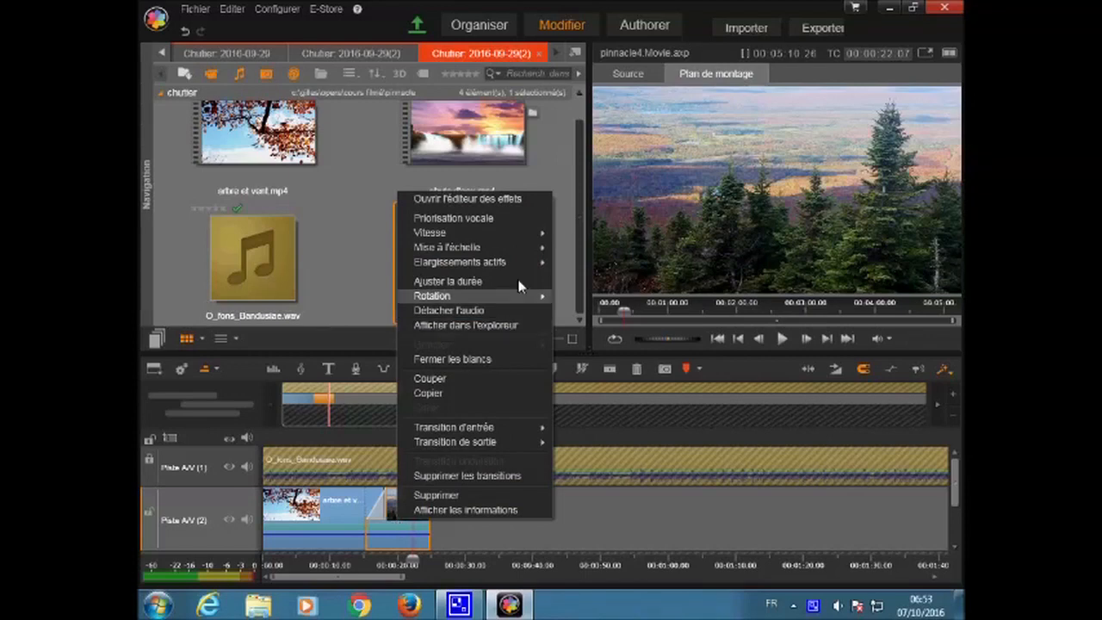
pyautogui.moveTo(527, 239)
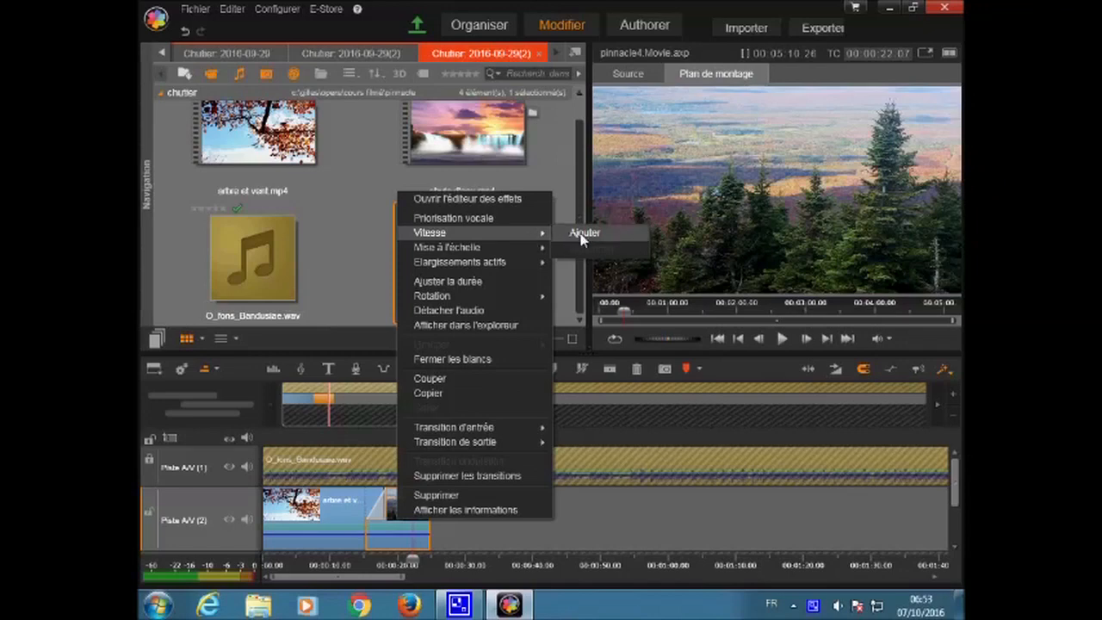
pyautogui.click(608, 232)
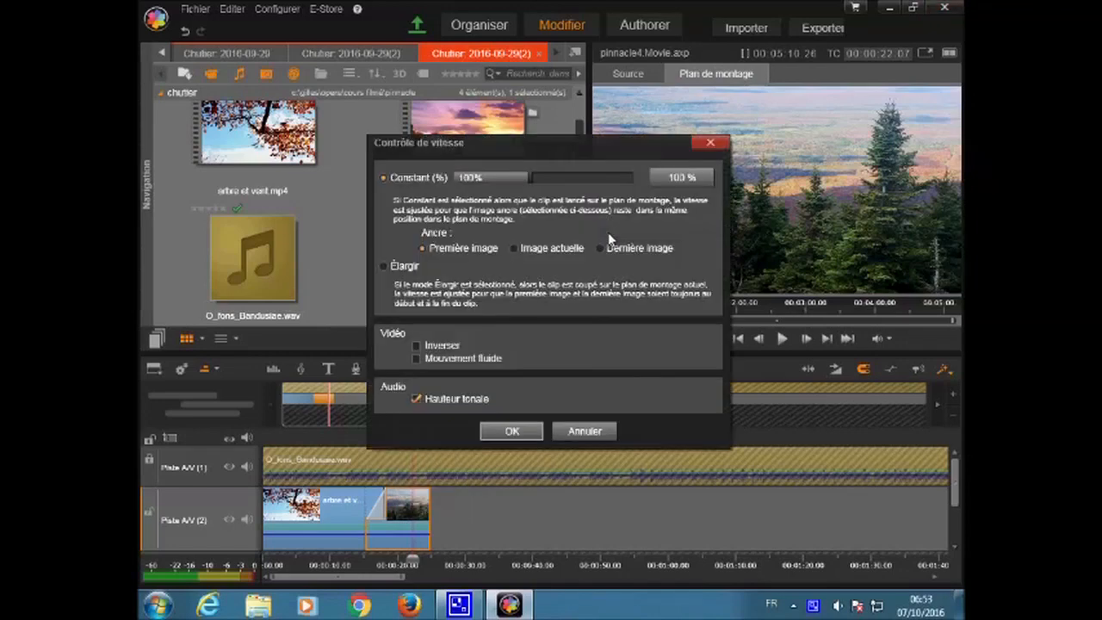
pyautogui.moveTo(530, 178); pyautogui.dragTo(562, 179)
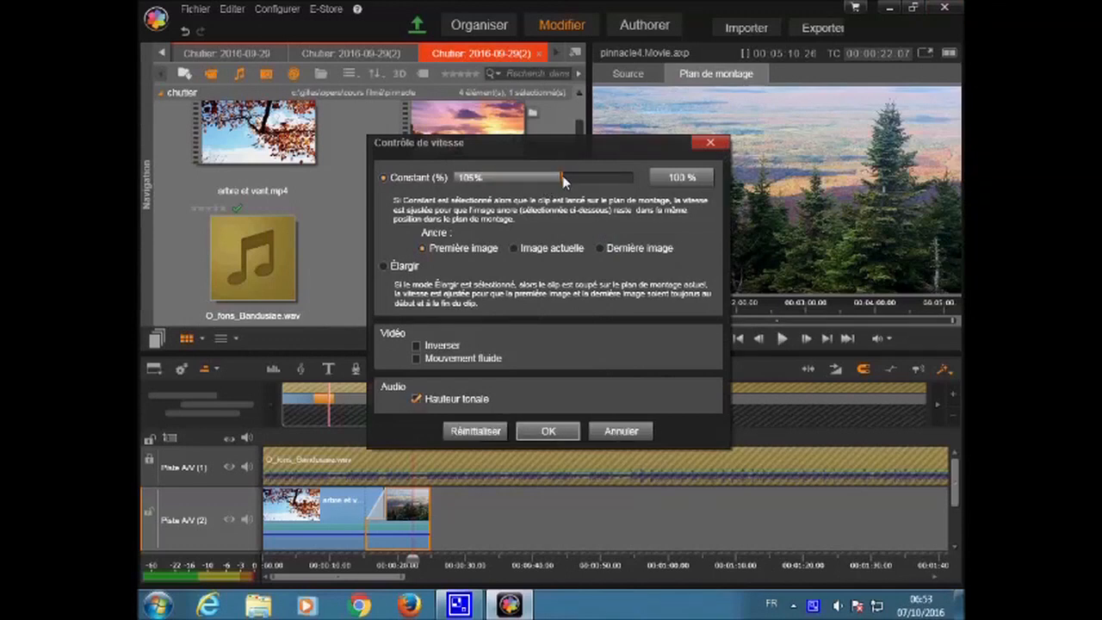
pyautogui.doubleClick(507, 176)
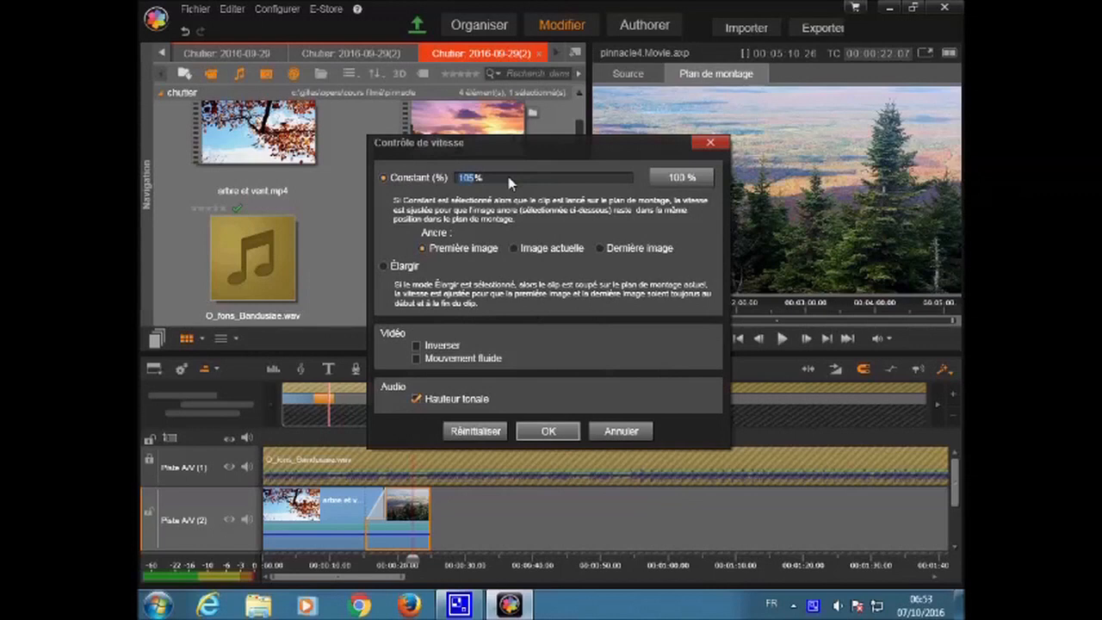
pyautogui.write('50')
pyautogui.click(548, 430)
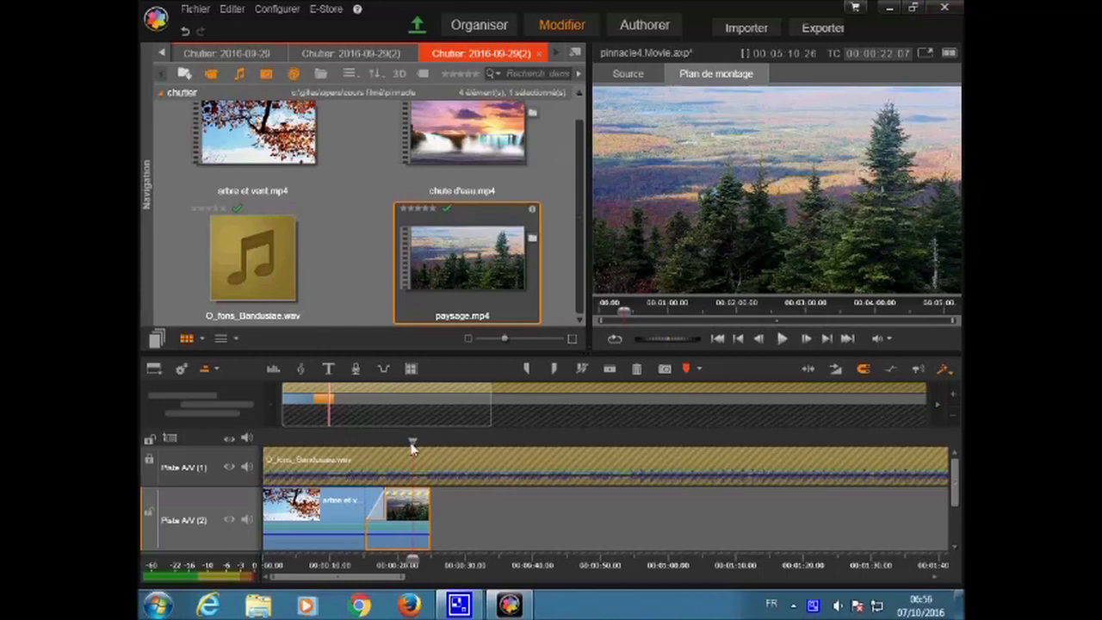
# Step: Place a timeline marker at 00:00:44.20
pyautogui.moveTo(413, 442); pyautogui.dragTo(564, 455)
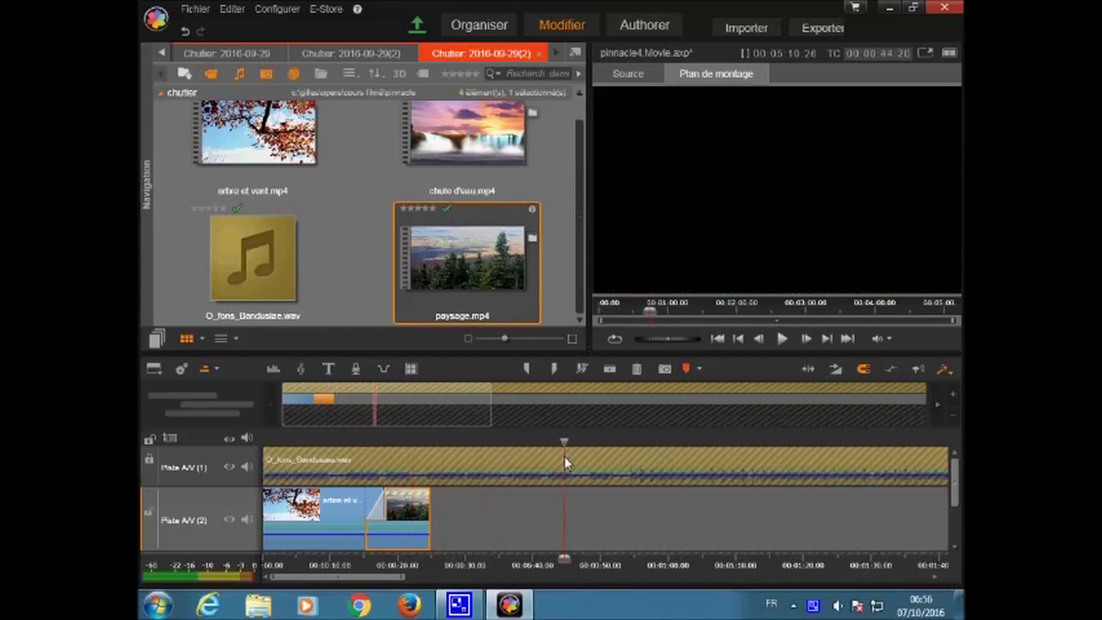
pyautogui.click(685, 366)
pyautogui.click(405, 538)
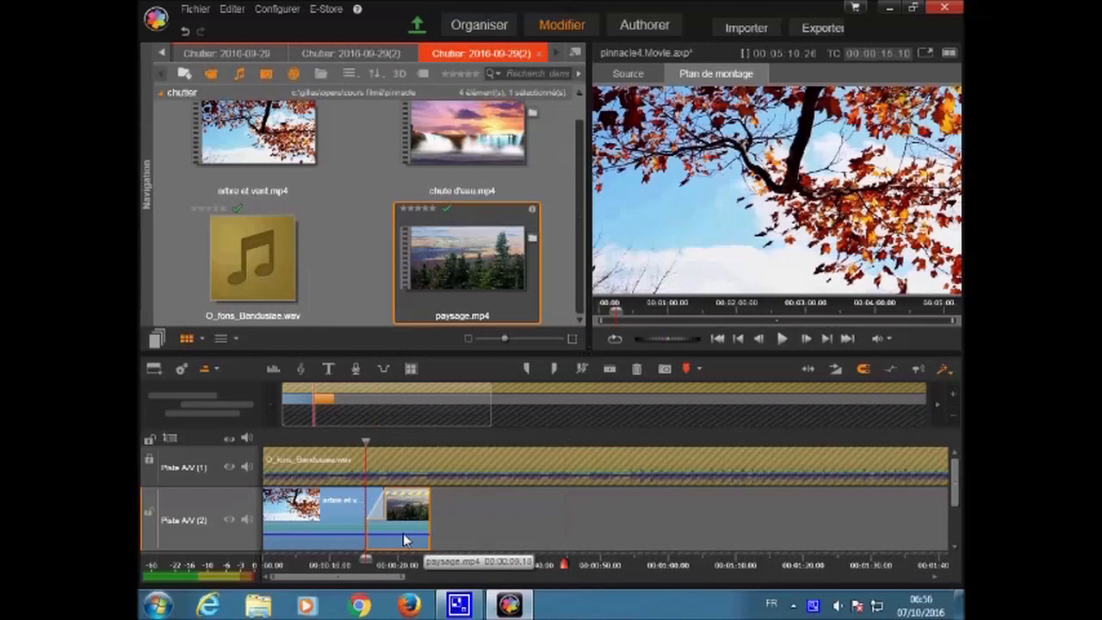
# Step: Send chute d'eau.mp4 from the bin to the timeline at the marker at 00:00:44.20
pyautogui.click(564, 566)
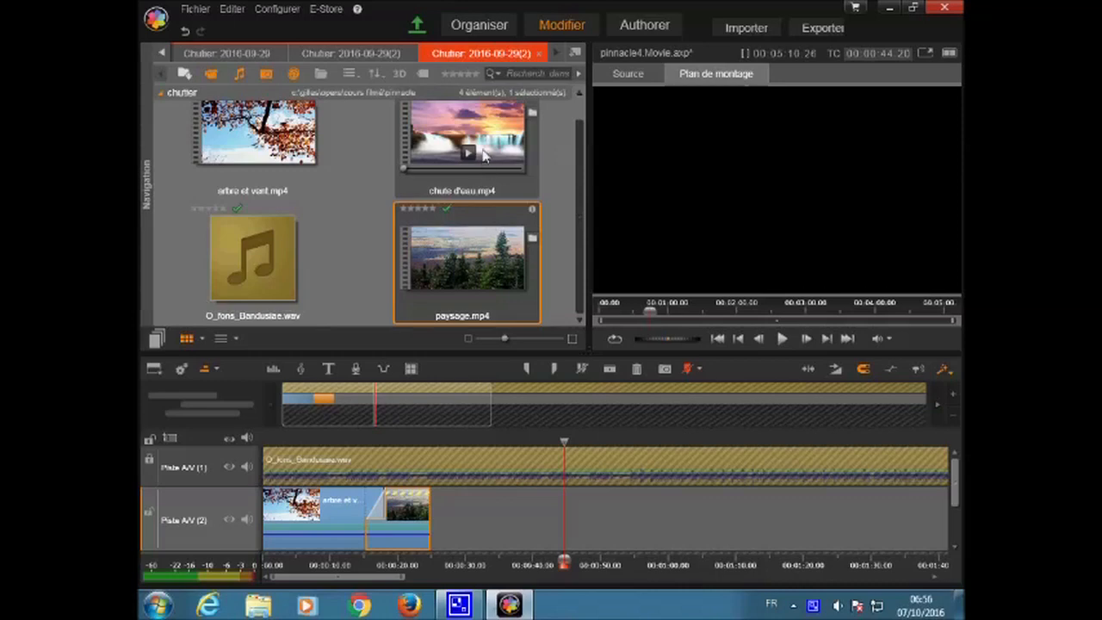
pyautogui.click(525, 180)
pyautogui.rightClick(524, 180)
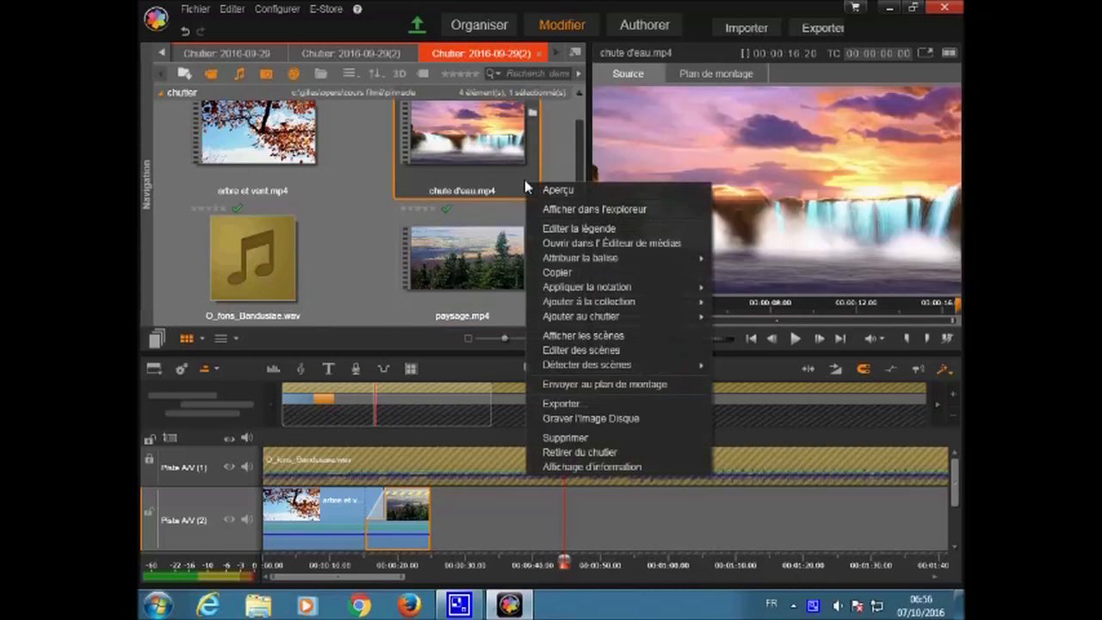
pyautogui.click(636, 385)
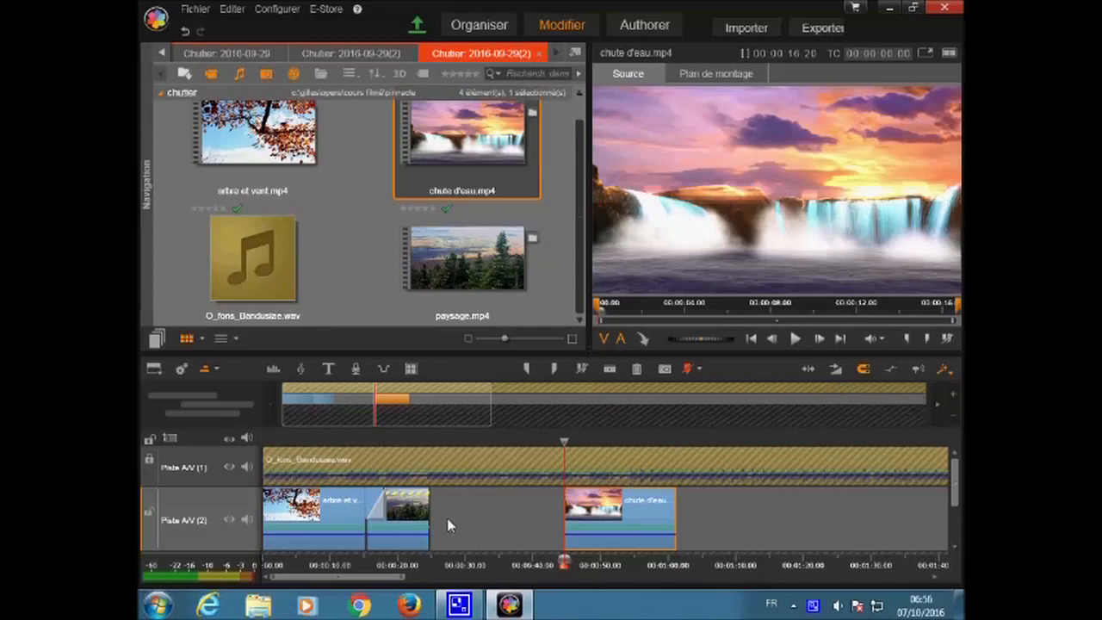
# Step: Extend the end of the slowed paysage.mp4 clip up to the start of chute d'eau.mp4
pyautogui.click(401, 525)
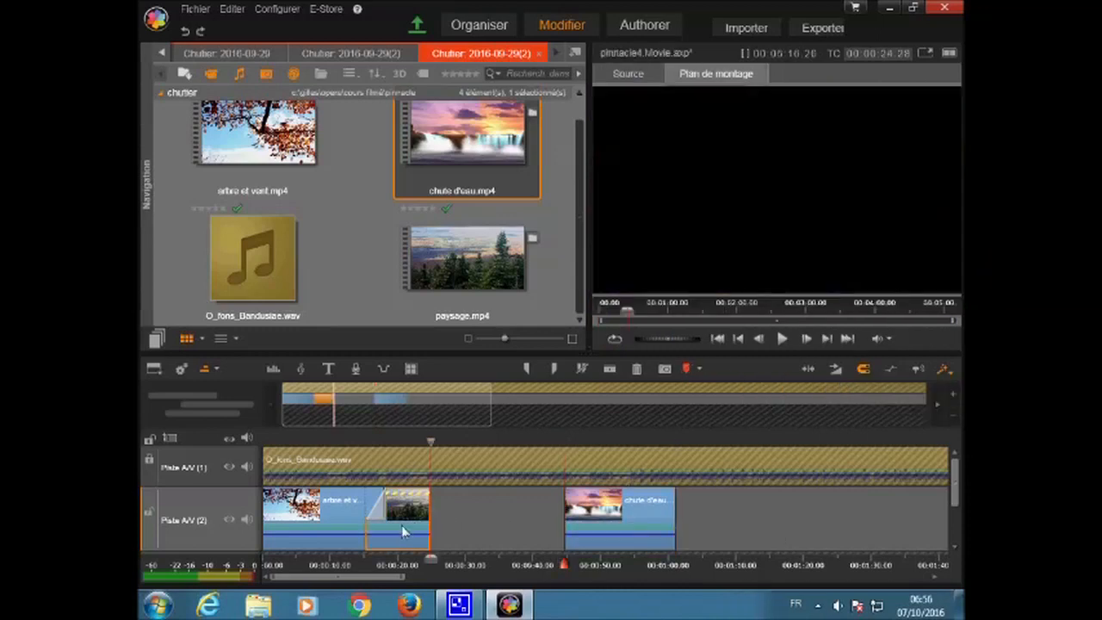
pyautogui.moveTo(429, 527); pyautogui.dragTo(551, 534)
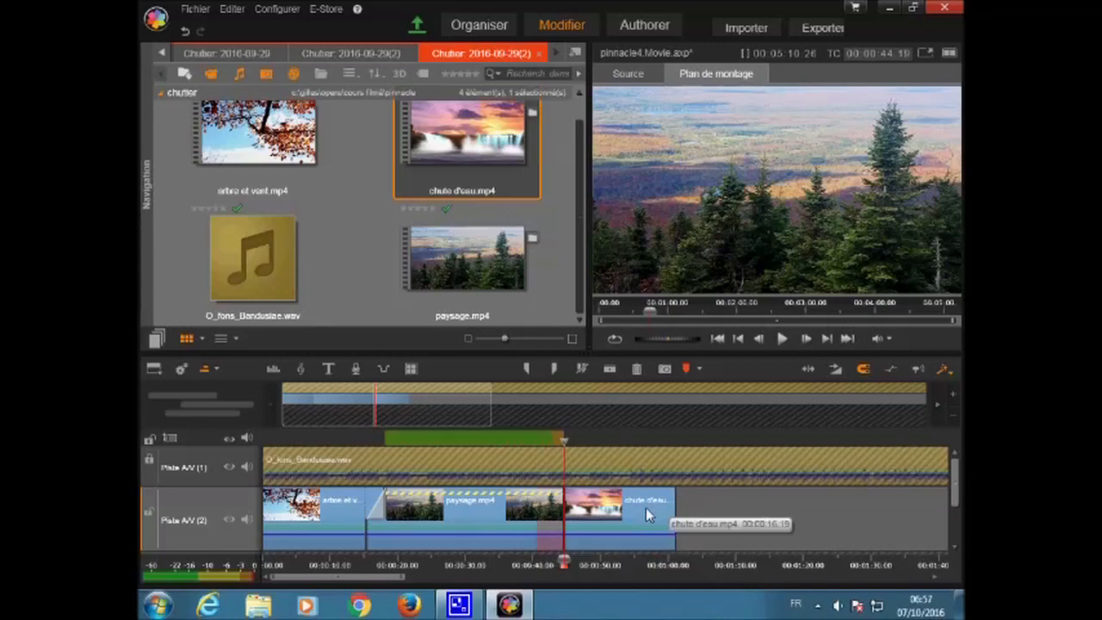
pyautogui.moveTo(646, 508)
pyautogui.mouseDown()
pyautogui.moveTo(691, 506)
pyautogui.moveTo(637, 512)
pyautogui.mouseUp()
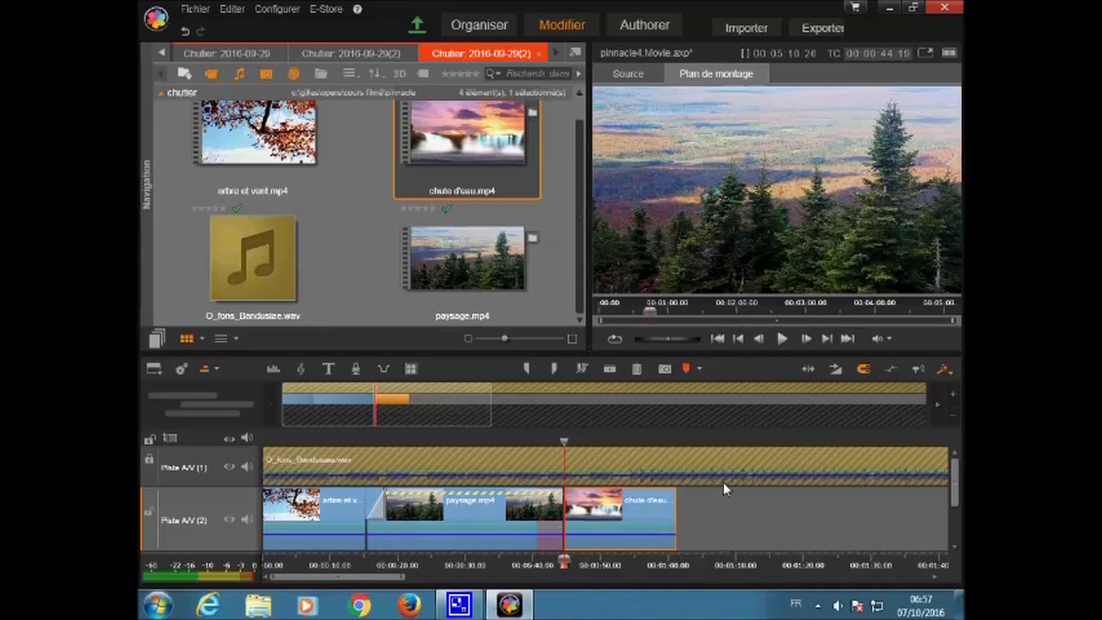
# Step: Try out a second timeline marker at 00:01:09.14 and remove both markers
pyautogui.moveTo(564, 444); pyautogui.dragTo(731, 441)
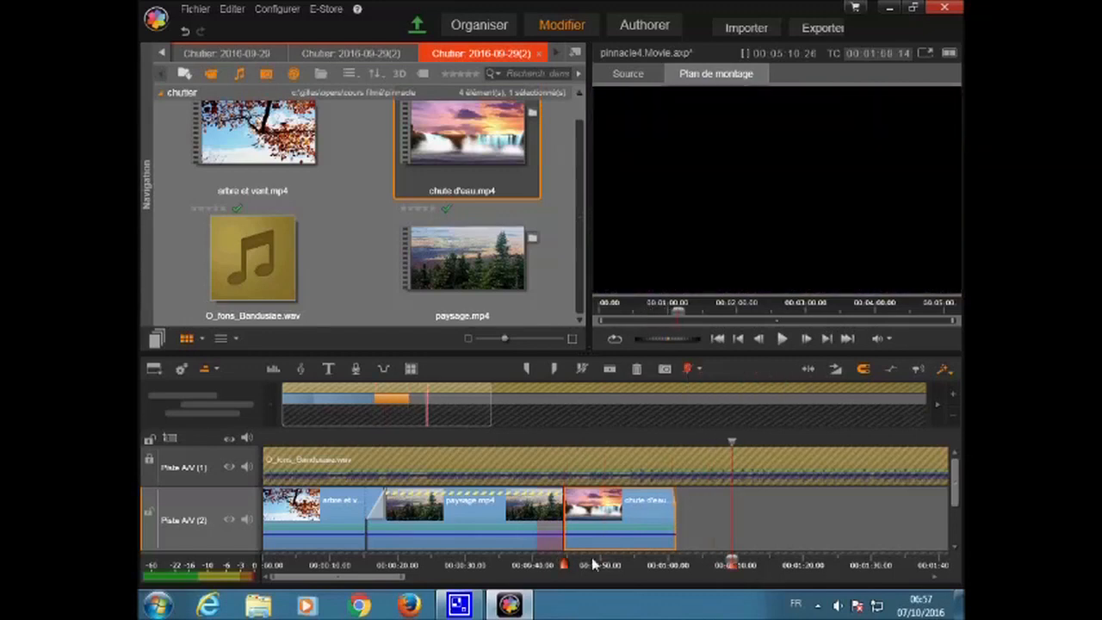
pyautogui.click(565, 570)
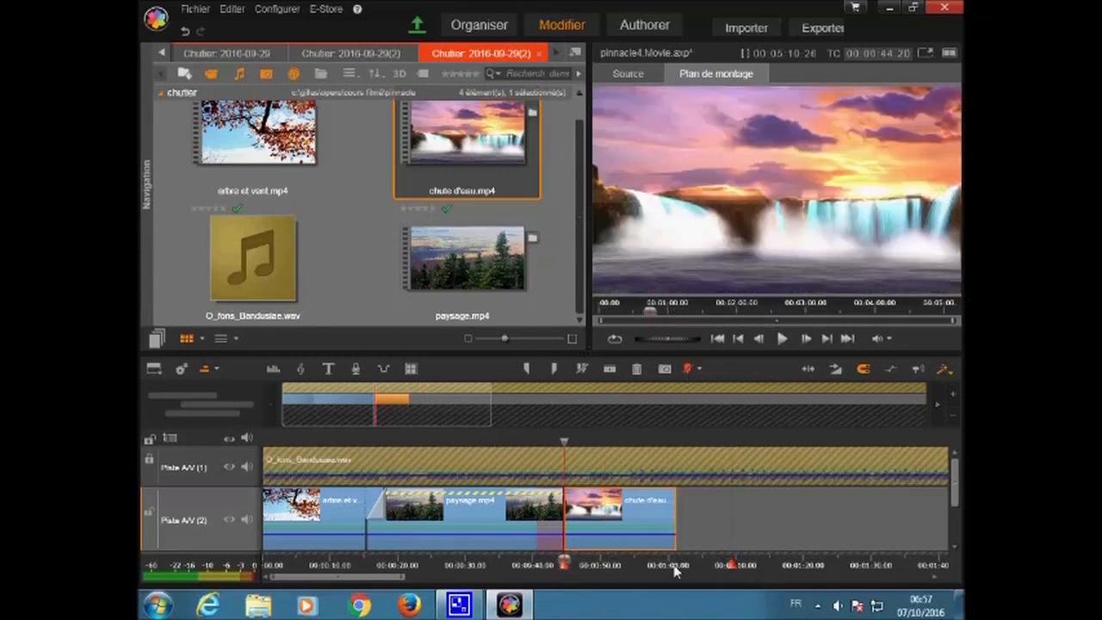
pyautogui.click(730, 568)
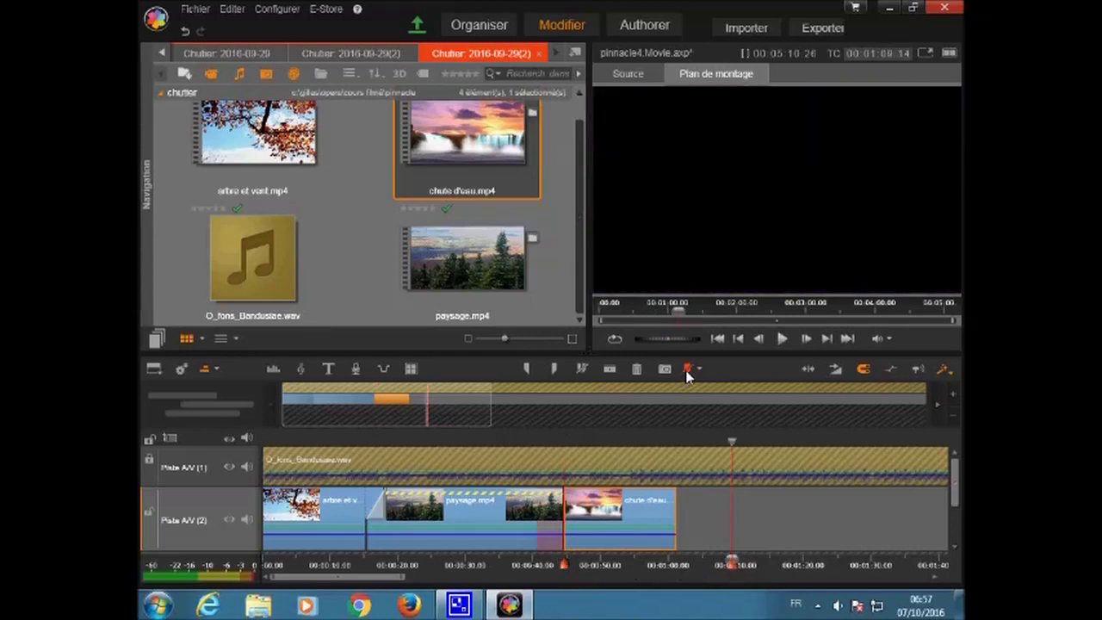
pyautogui.click(565, 570)
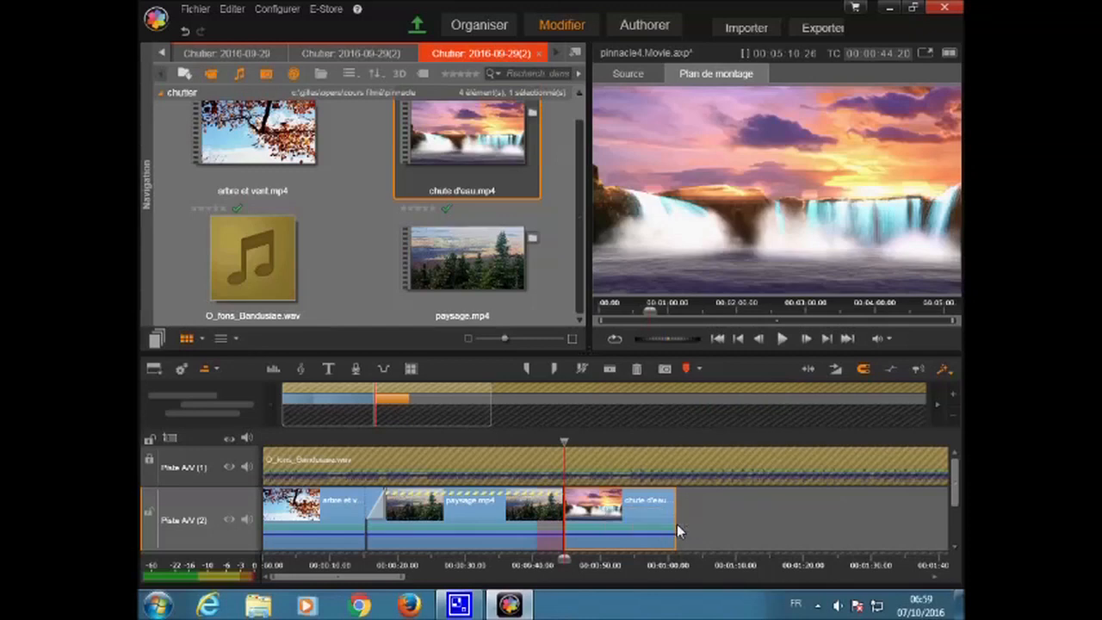
# Step: Trim the end of chute d'eau.mp4 to 00:00:56.00 and place a snapshot of that frame directly after it on the timeline
pyautogui.moveTo(676, 529); pyautogui.dragTo(642, 532)
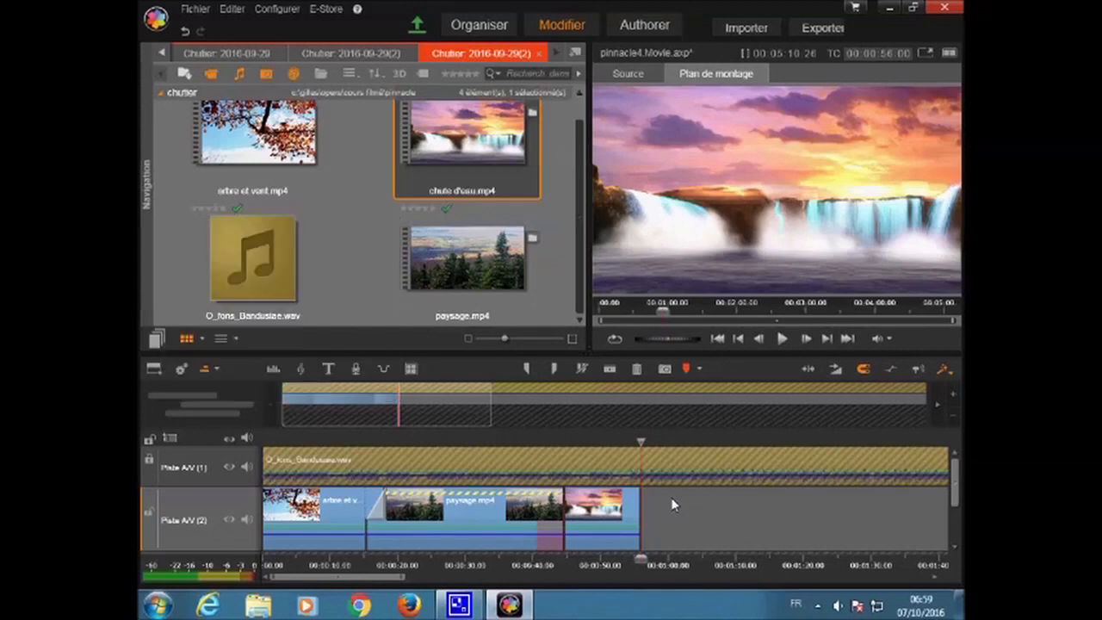
pyautogui.click(664, 370)
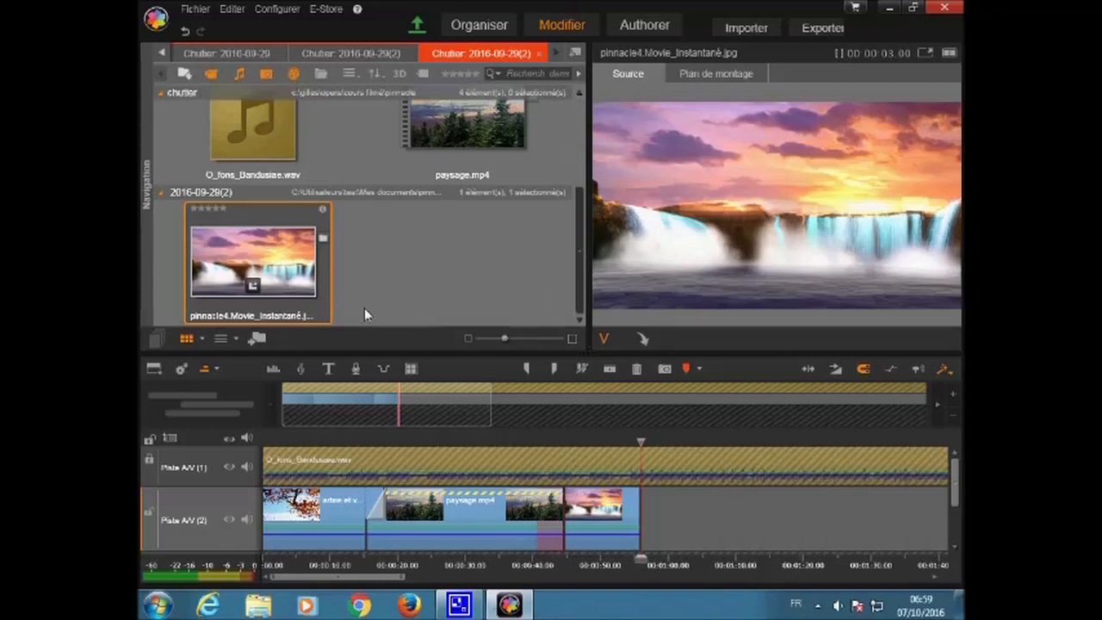
pyautogui.rightClick(324, 317)
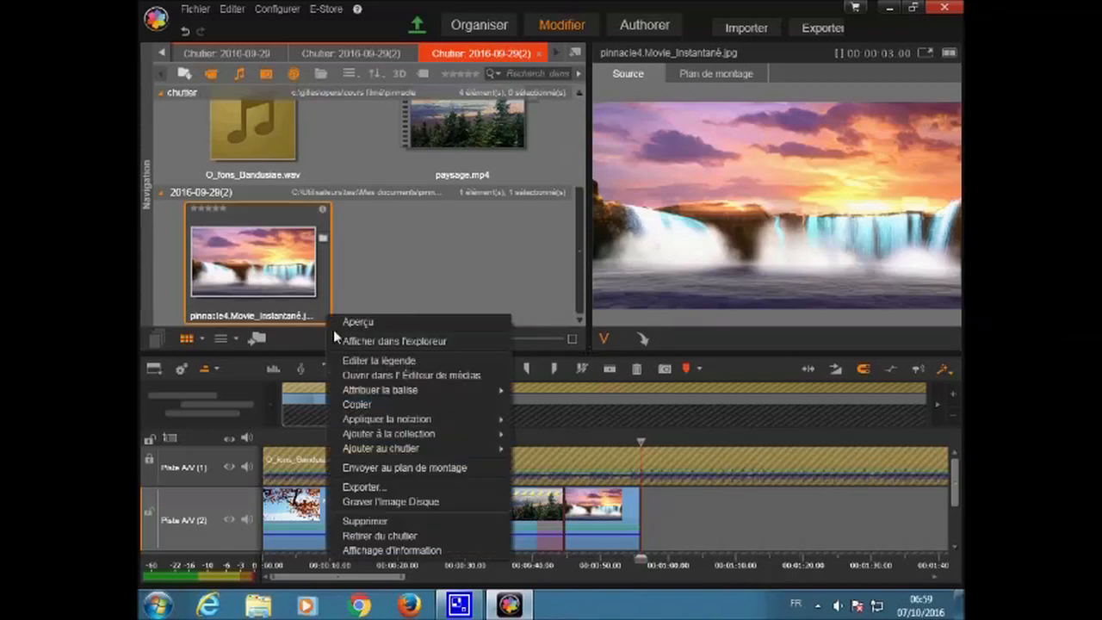
pyautogui.click(454, 467)
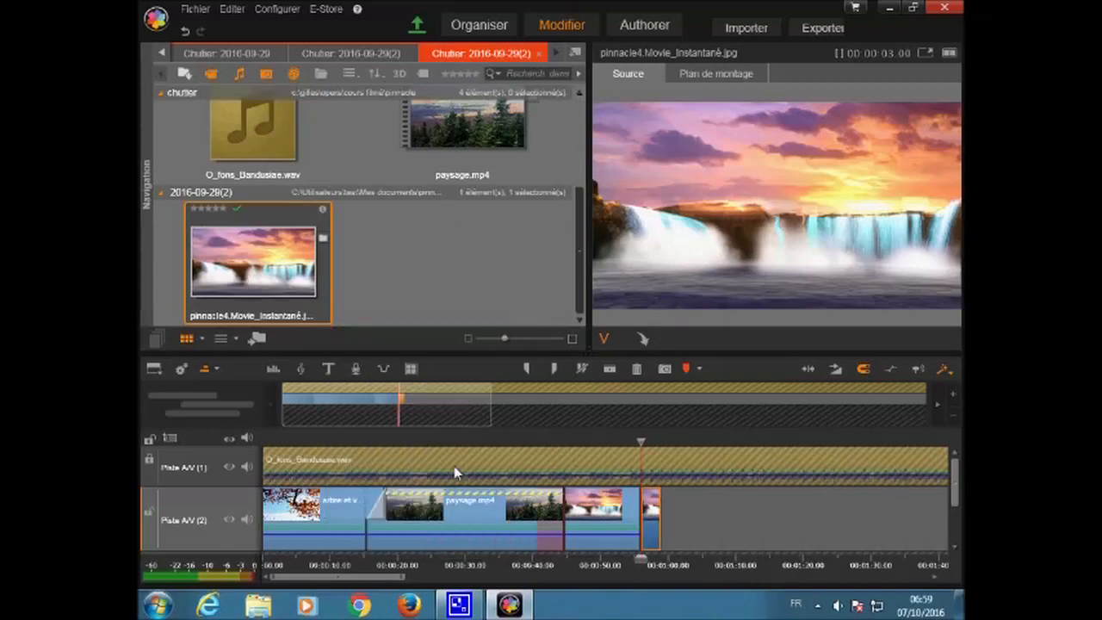
# Step: Extend the duration of the snapshot clip placed after chute d'eau.mp4 on the timeline
pyautogui.moveTo(658, 524); pyautogui.dragTo(779, 528)
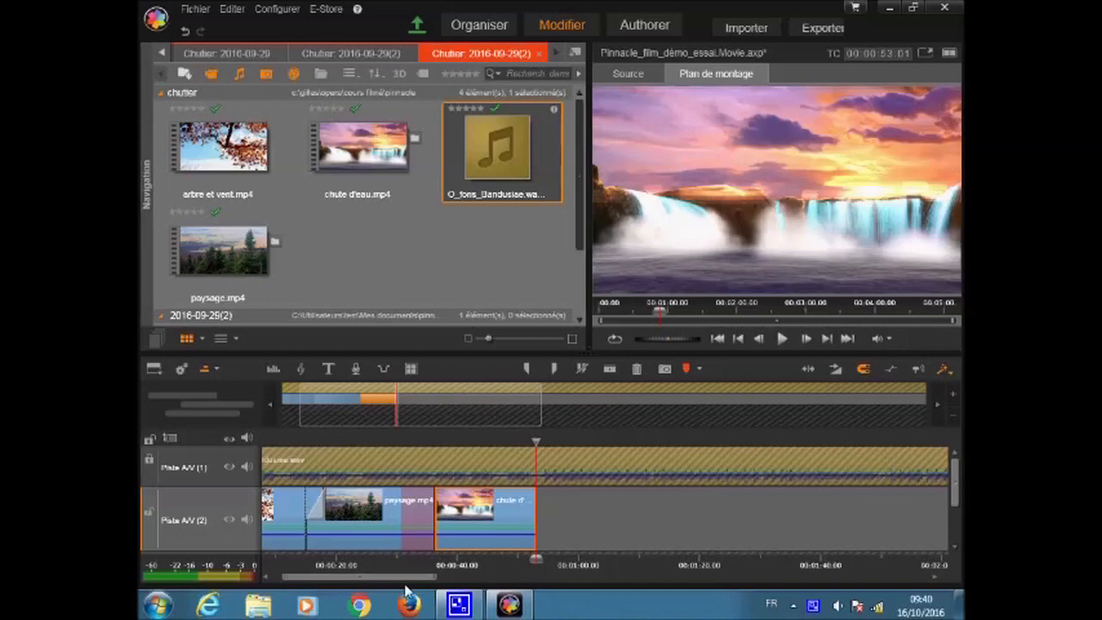
# Step: Split chute d'eau.mp4 on the timeline at 00:00:53.01 to isolate its last frame
pyautogui.moveTo(434, 582); pyautogui.dragTo(316, 584)
pyautogui.press('Right')
pyautogui.press('Right')
pyautogui.press('Right')
pyautogui.press('Right')
pyautogui.press('Right')
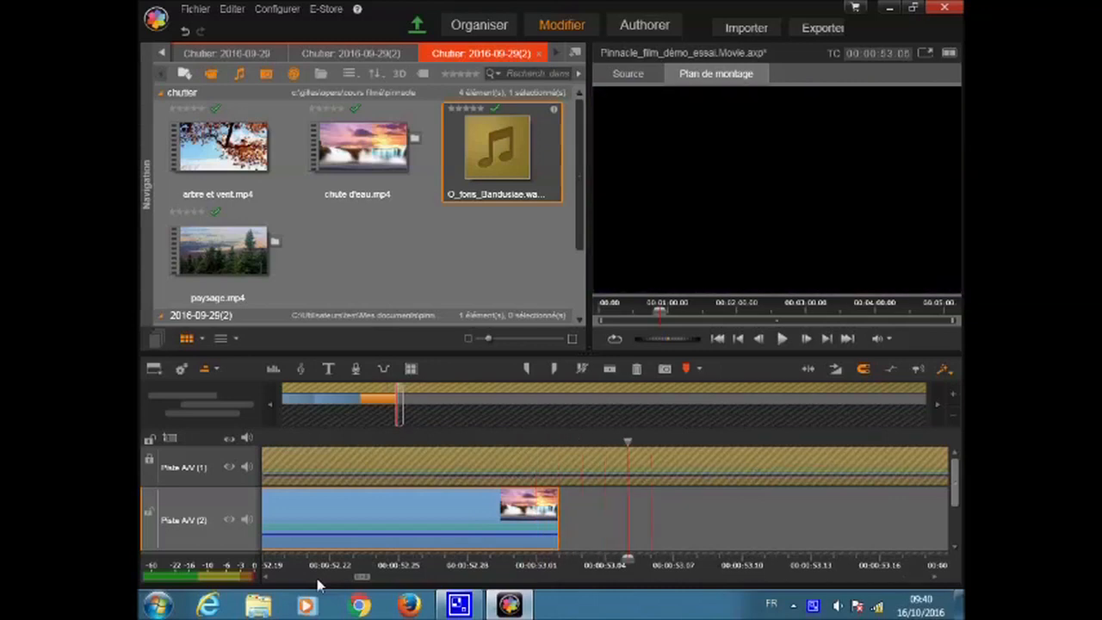
pyautogui.press('Left')
pyautogui.press('Left')
pyautogui.press('Left')
pyautogui.press('Left')
pyautogui.press('Left')
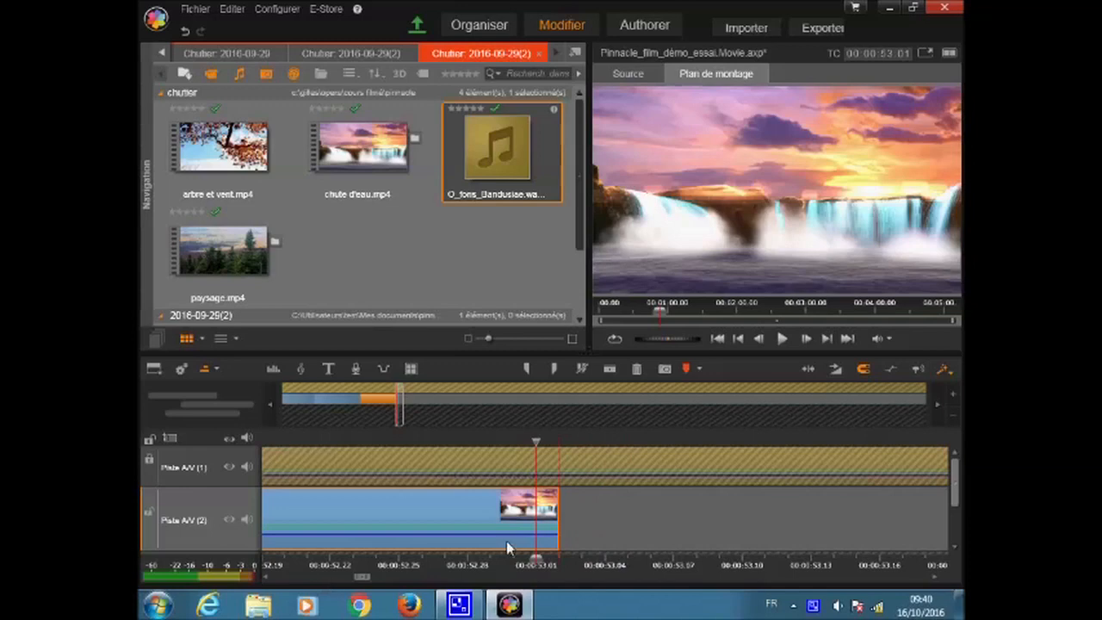
pyautogui.click(611, 370)
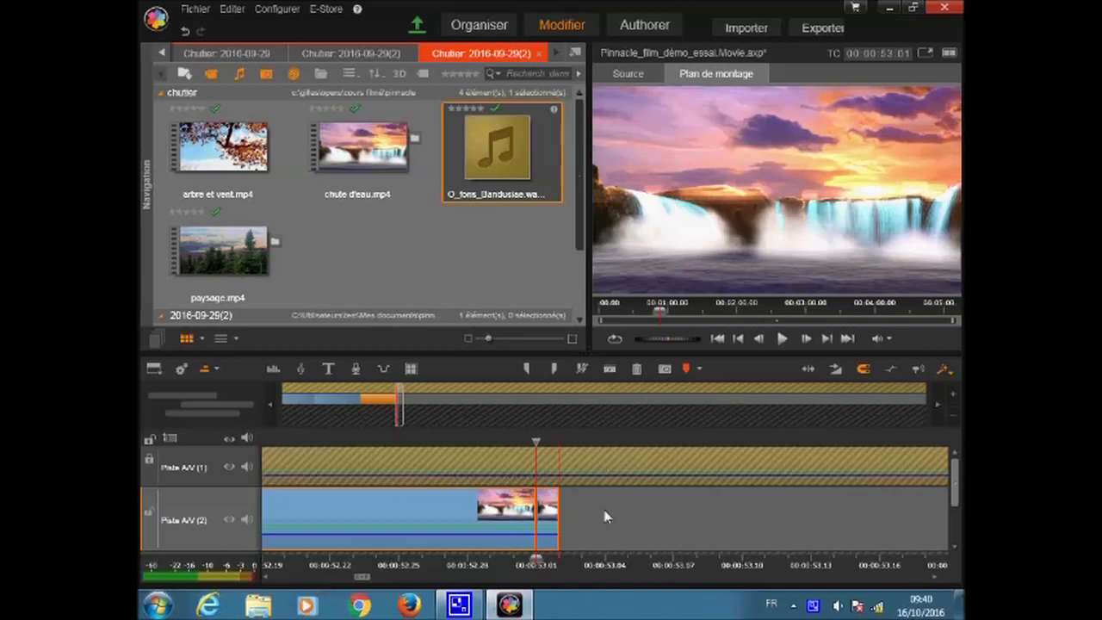
# Step: Select the isolated one-frame piece of chute d'eau.mp4 and paste a row of copies directly after it
pyautogui.click(545, 528)
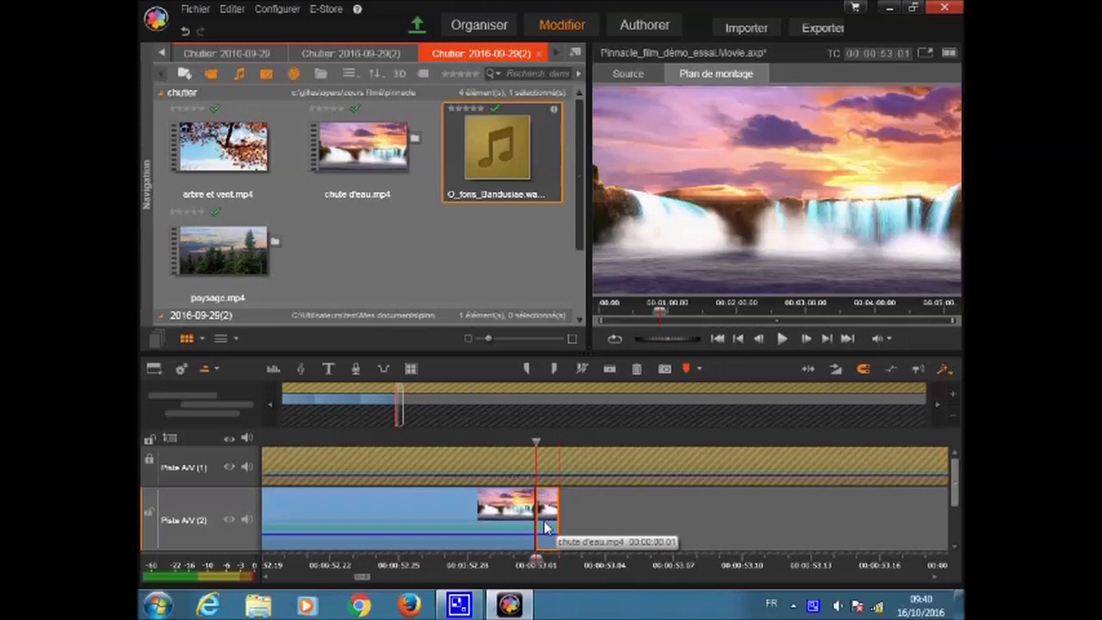
pyautogui.hotkey('ctrl', 'v')
pyautogui.hotkey('ctrl', 'v')
pyautogui.hotkey('ctrl', 'v')
pyautogui.hotkey('ctrl', 'v')
pyautogui.hotkey('ctrl', 'v')
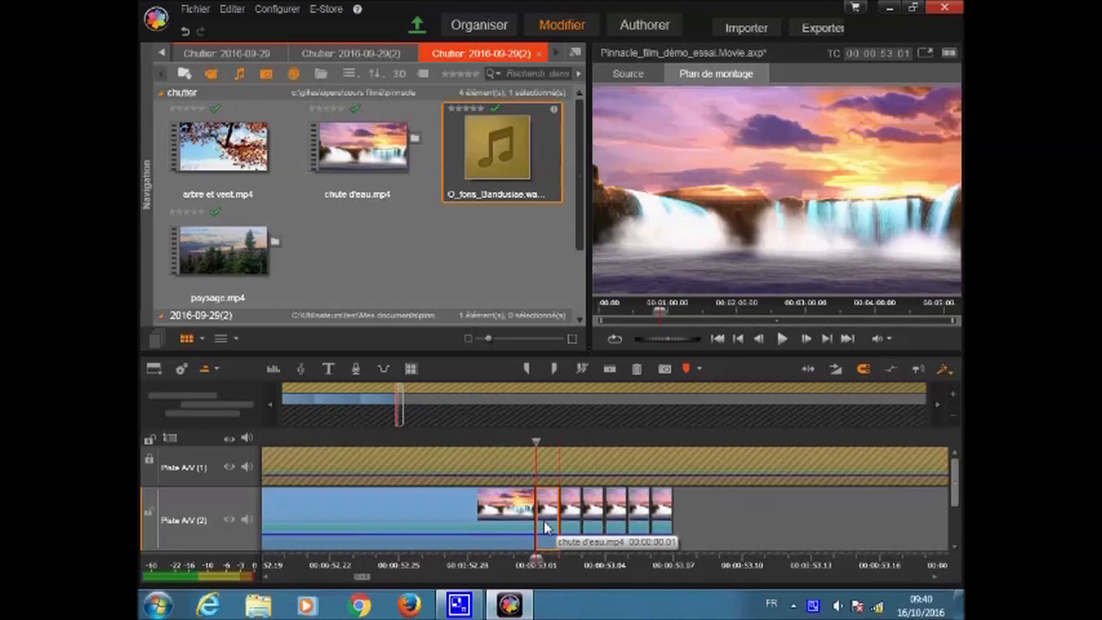
pyautogui.hotkey('ctrl', 'v')
pyautogui.hotkey('ctrl', 'v')
pyautogui.hotkey('ctrl', 'v')
pyautogui.hotkey('ctrl', 'v')
pyautogui.hotkey('ctrl', 'v')
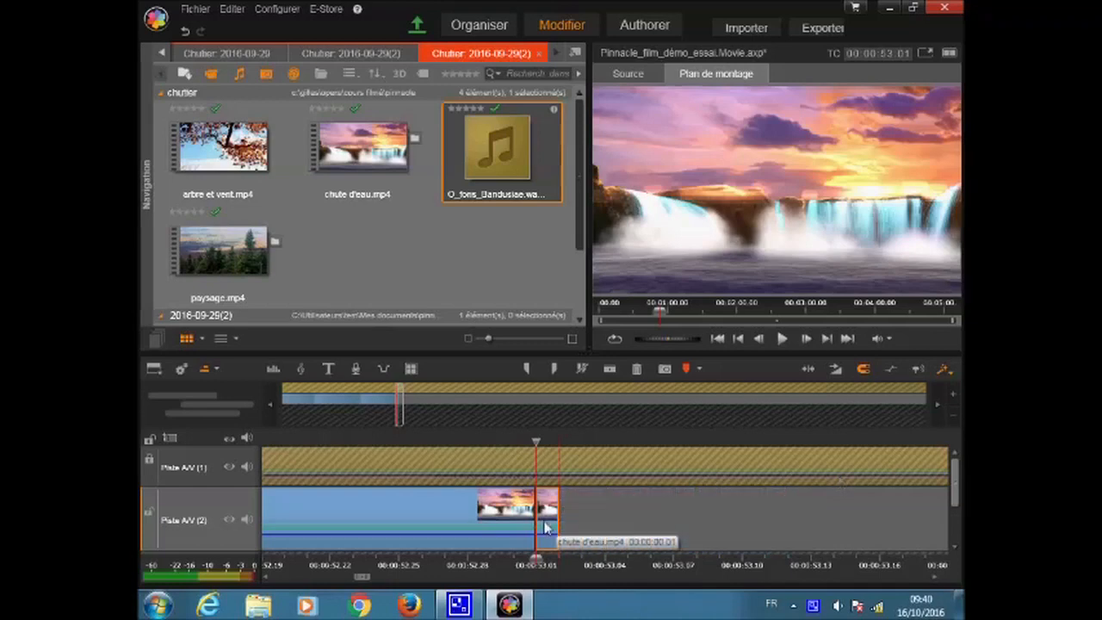
pyautogui.hotkey('ctrl', 'v')
pyautogui.hotkey('ctrl', 'v')
pyautogui.hotkey('ctrl', 'v')
pyautogui.hotkey('ctrl', 'v')
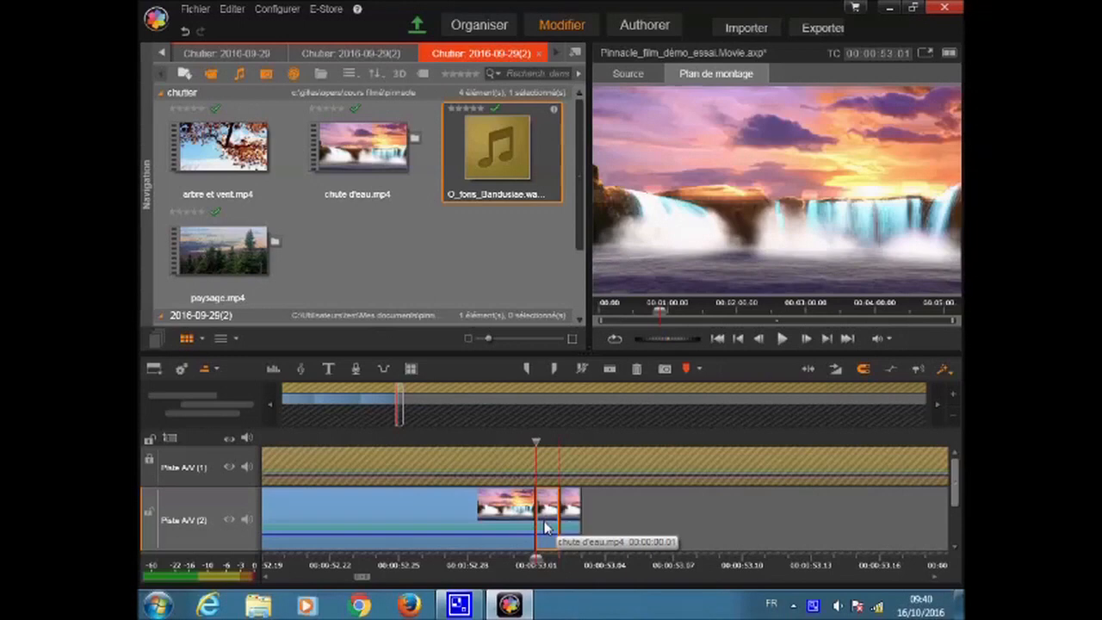
pyautogui.hotkey('ctrl', 'v')
pyautogui.hotkey('ctrl', 'v')
pyautogui.hotkey('ctrl', 'v')
pyautogui.hotkey('ctrl', 'v')
pyautogui.hotkey('ctrl', 'v')
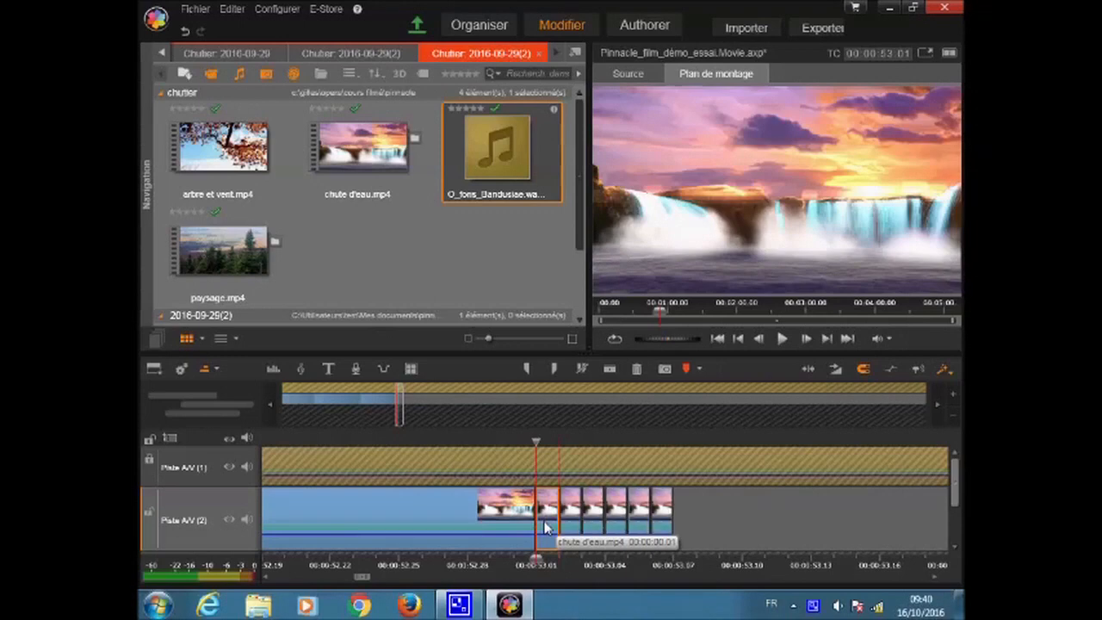
pyautogui.hotkey('ctrl', 'v')
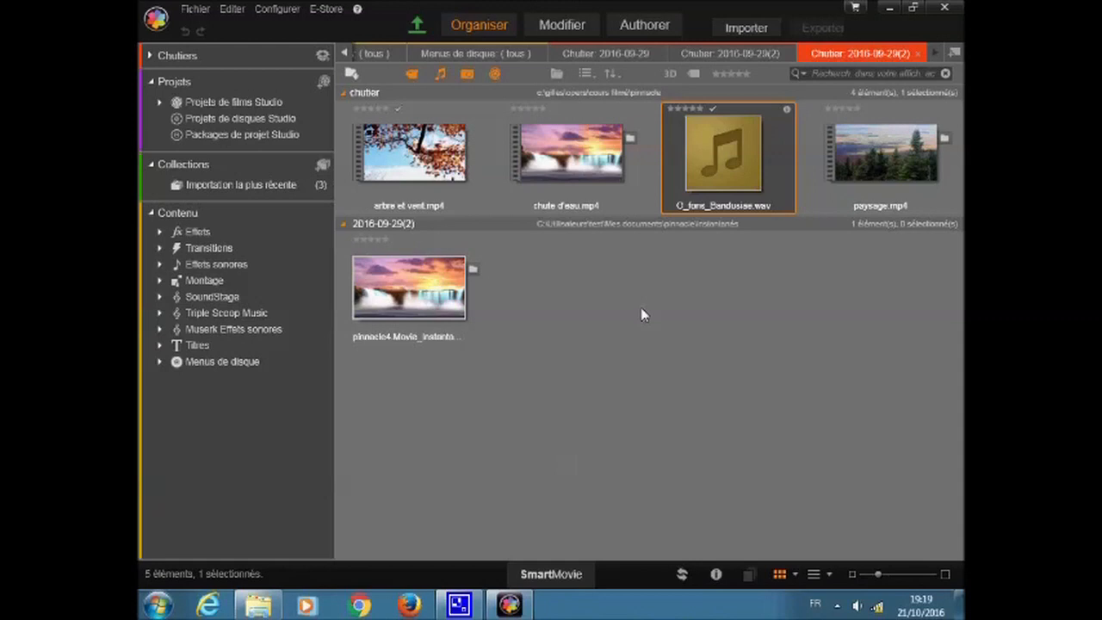
# Step: Try out hiding and showing again the photos, audio and videos in the library bin
pyautogui.click(467, 75)
pyautogui.click(467, 75)
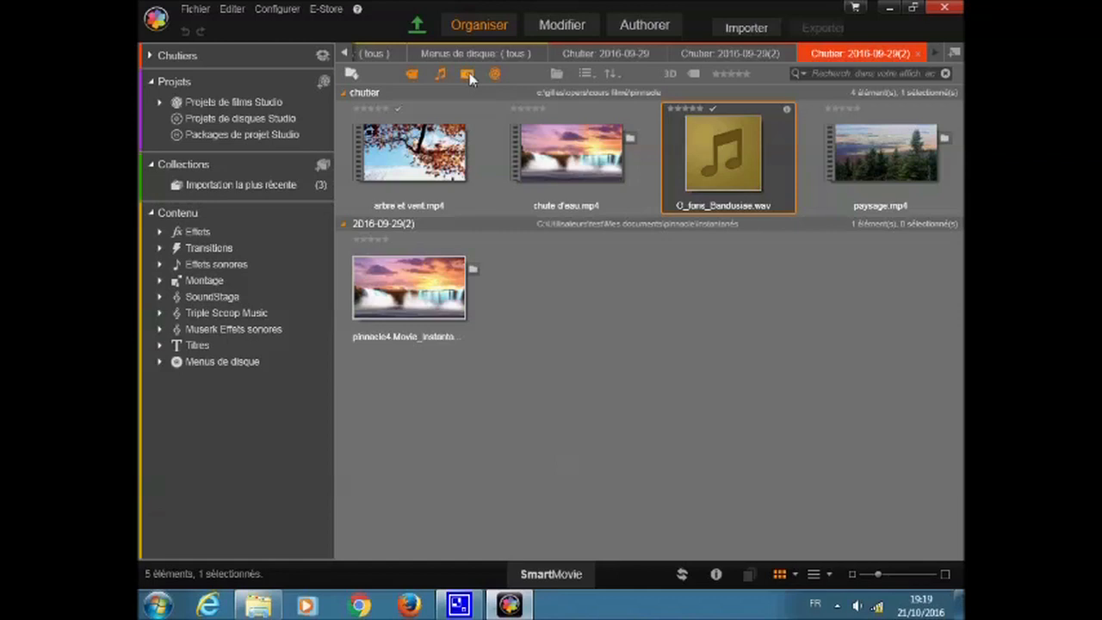
pyautogui.click(467, 75)
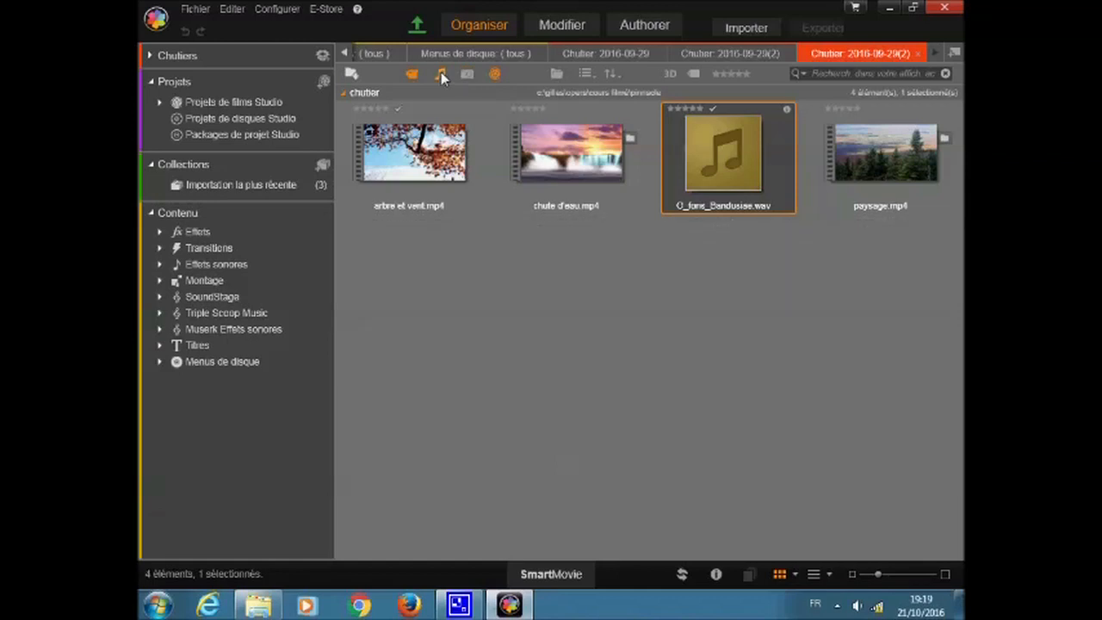
pyautogui.click(439, 75)
pyautogui.click(440, 75)
pyautogui.click(467, 75)
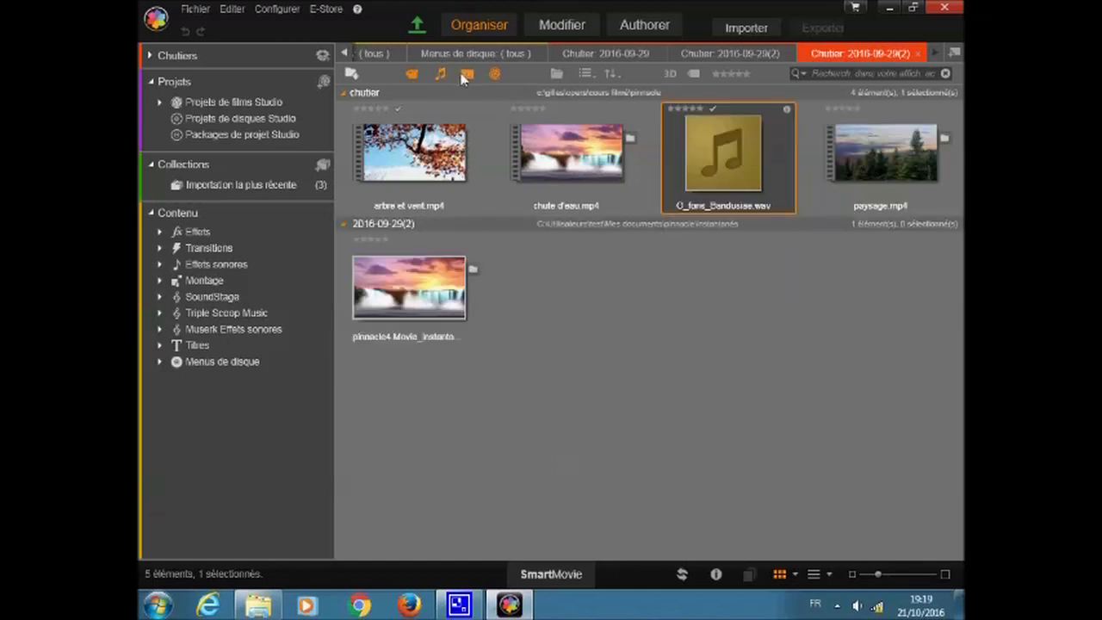
pyautogui.click(412, 75)
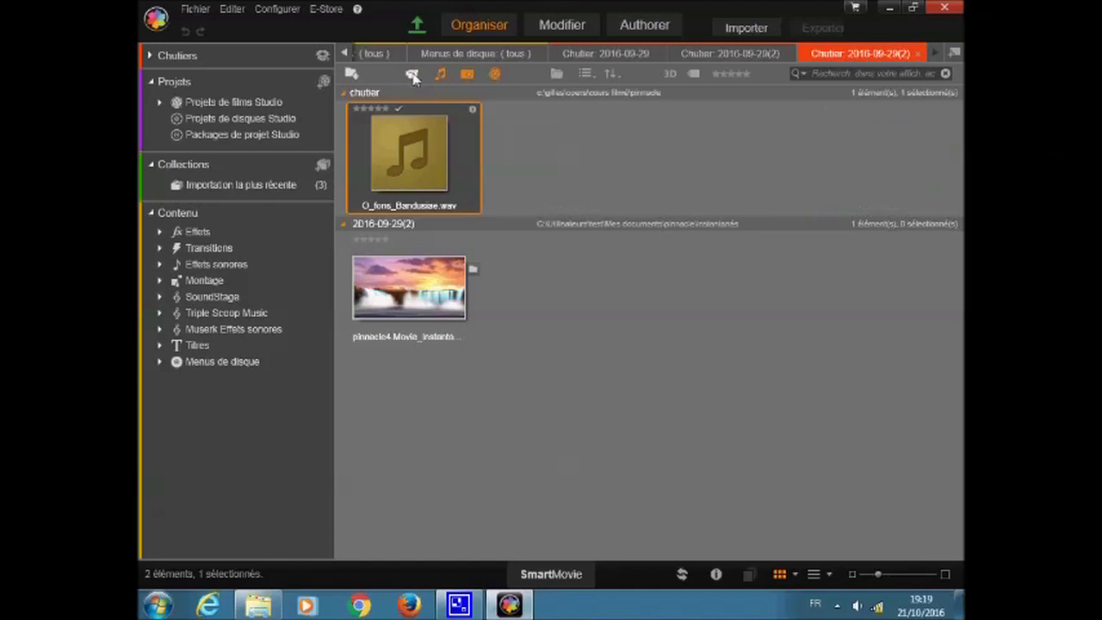
pyautogui.click(412, 75)
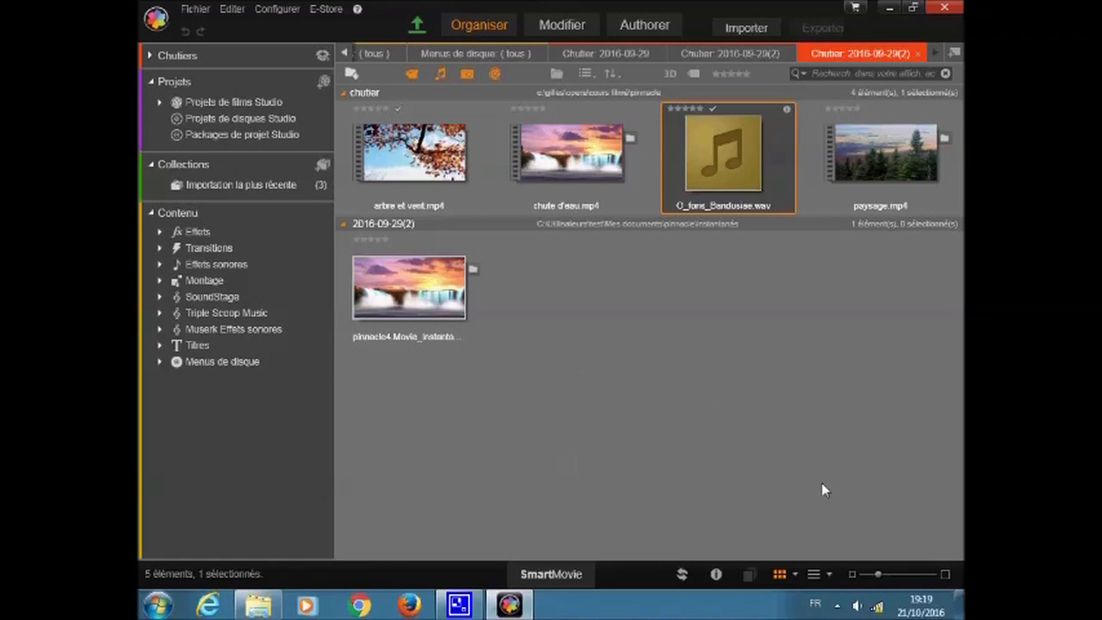
# Step: Slightly reduce the library thumbnail size and create a new film project
pyautogui.moveTo(878, 576)
pyautogui.mouseDown()
pyautogui.moveTo(913, 575)
pyautogui.moveTo(873, 575)
pyautogui.mouseUp()
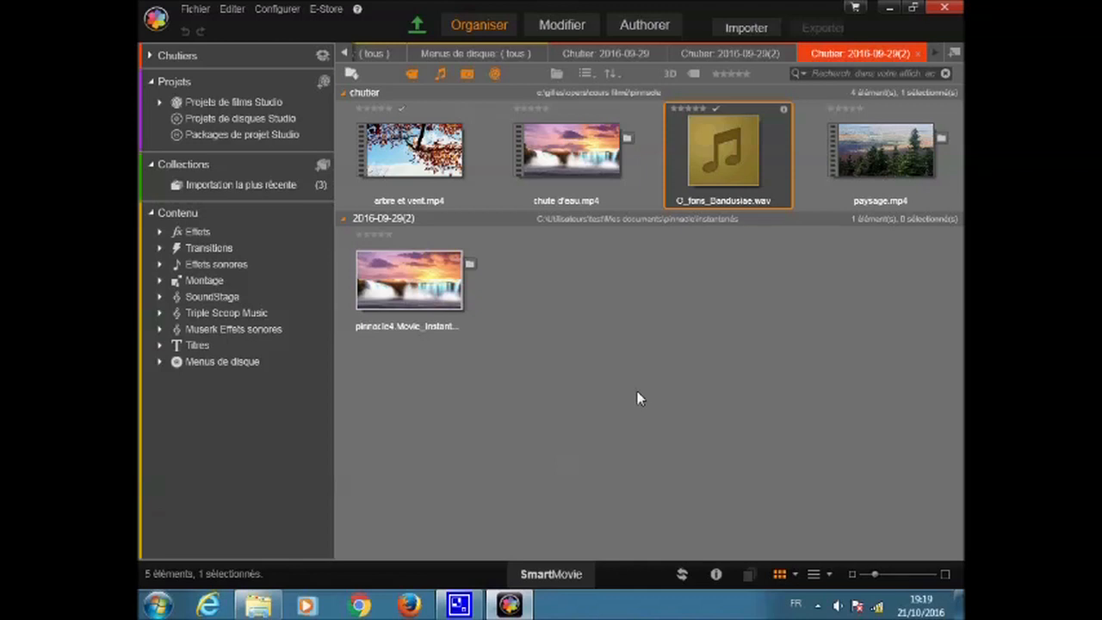
pyautogui.click(195, 12)
pyautogui.moveTo(199, 25)
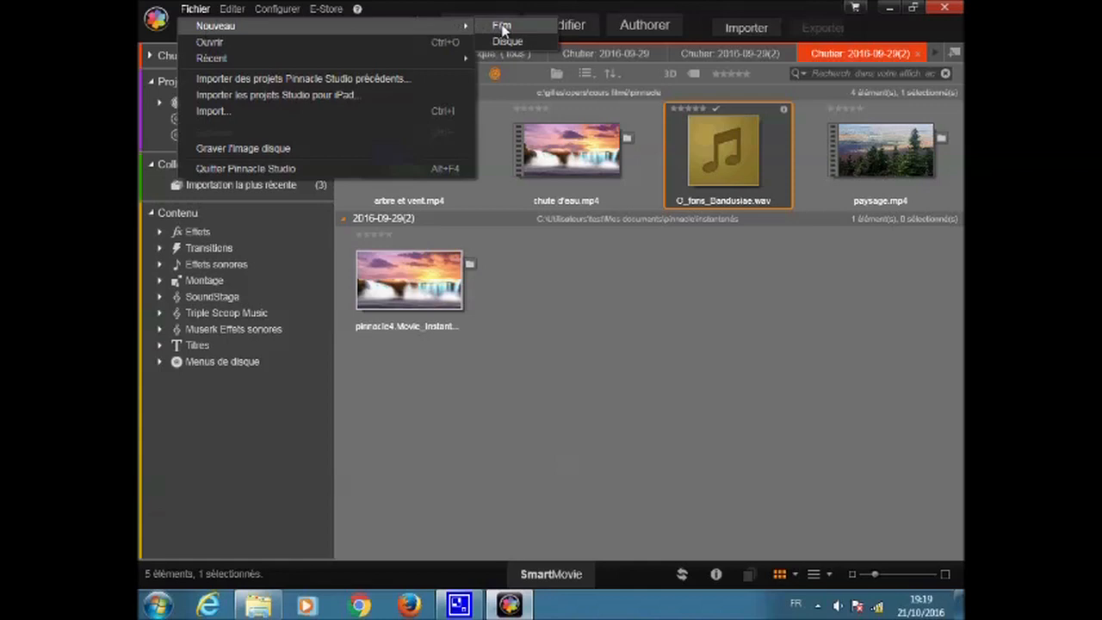
pyautogui.click(502, 29)
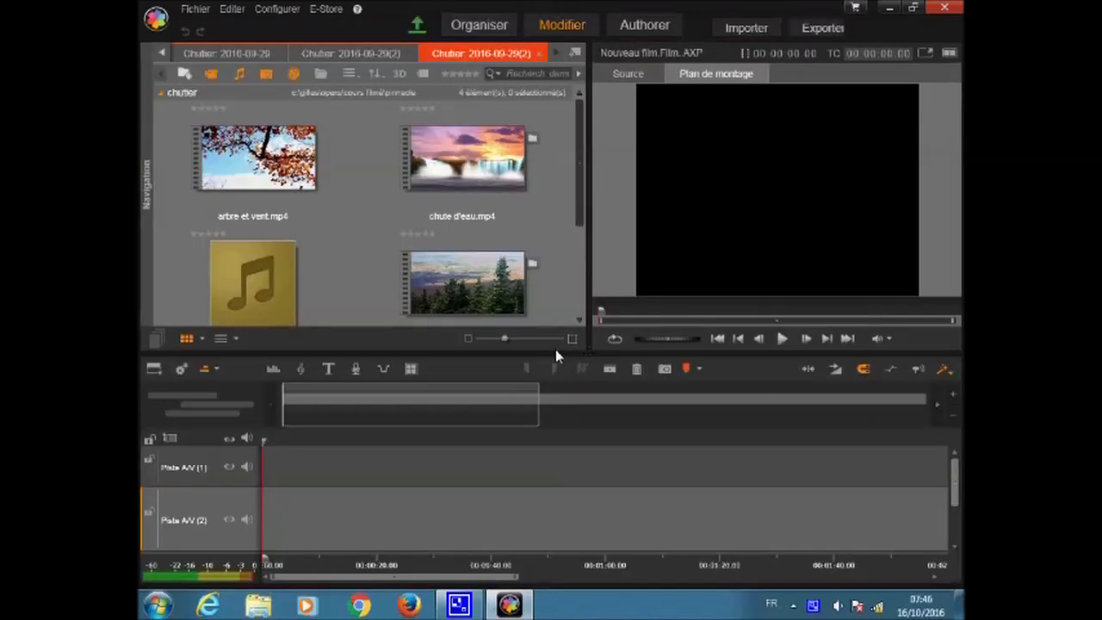
# Step: Set the in point of arbre et vent.mp4 to 00:00:04.23 and its out point to 00:00:19.21, and send it to the timeline
pyautogui.click(300, 185)
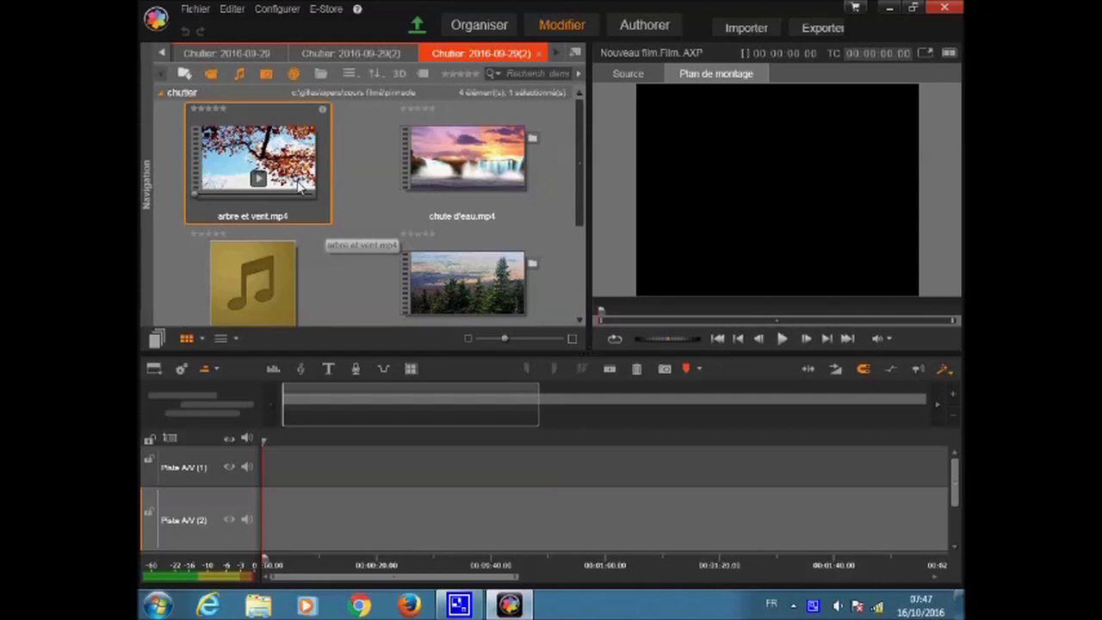
pyautogui.click(299, 185)
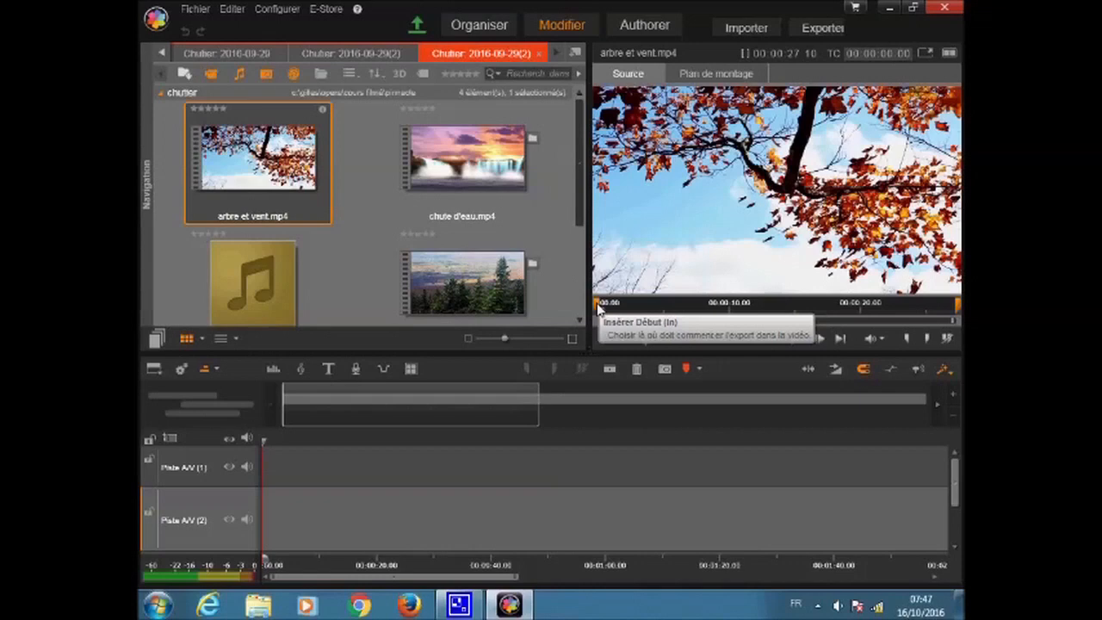
pyautogui.moveTo(600, 308); pyautogui.dragTo(662, 307)
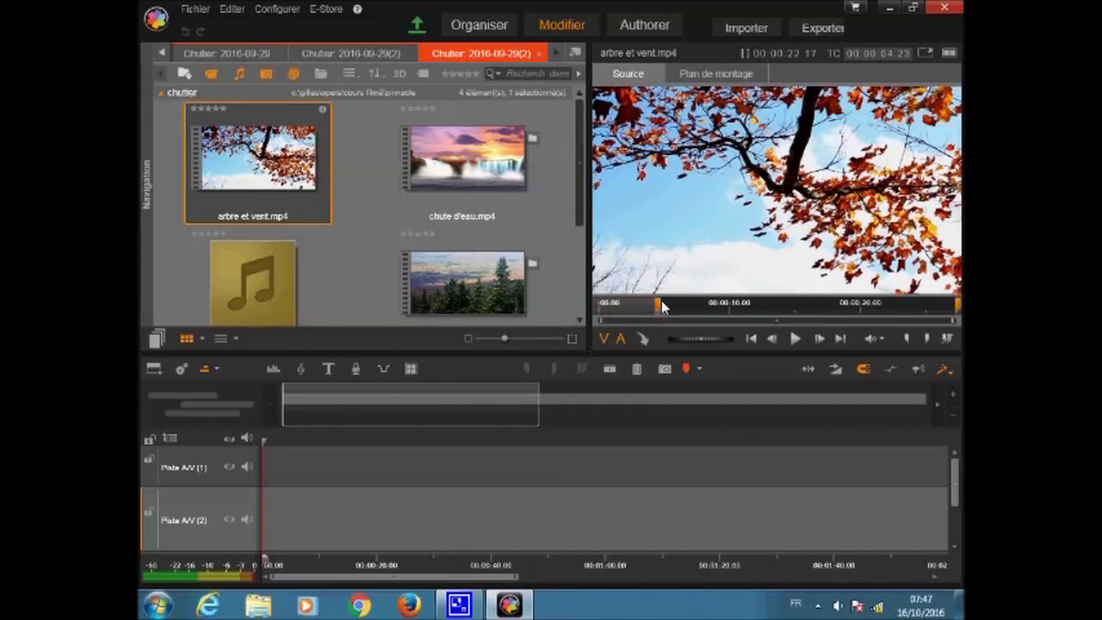
pyautogui.moveTo(958, 307); pyautogui.dragTo(857, 307)
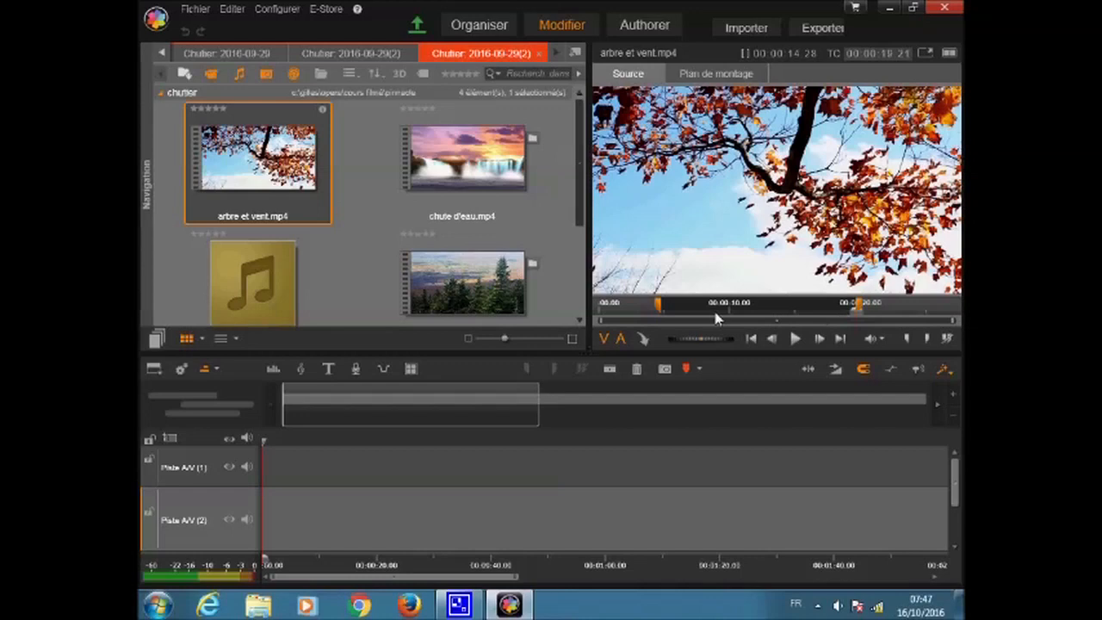
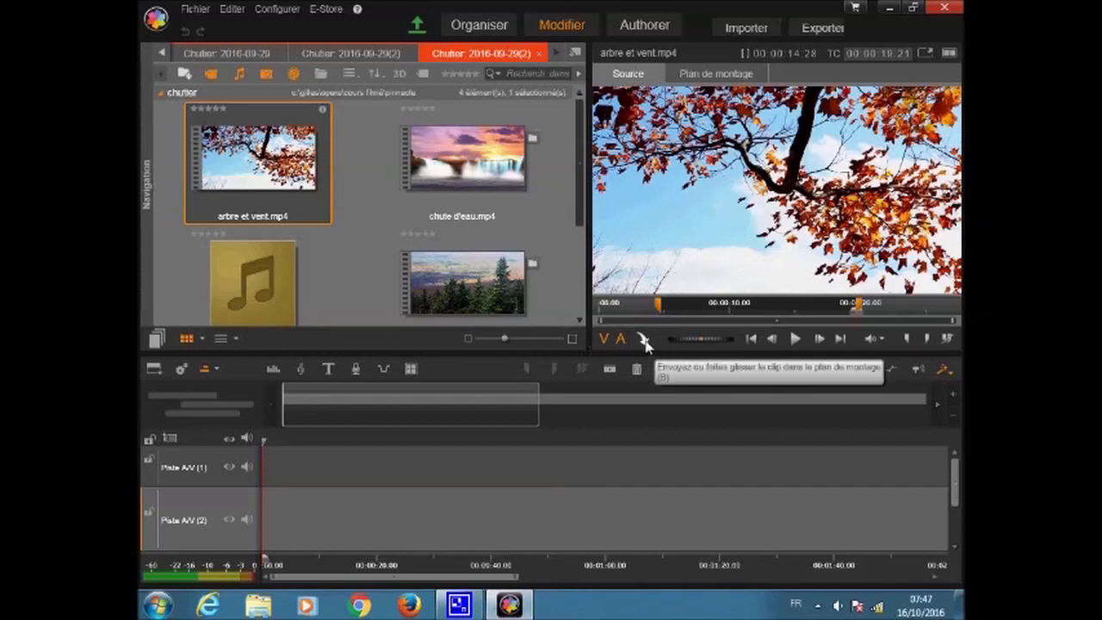
pyautogui.click(644, 340)
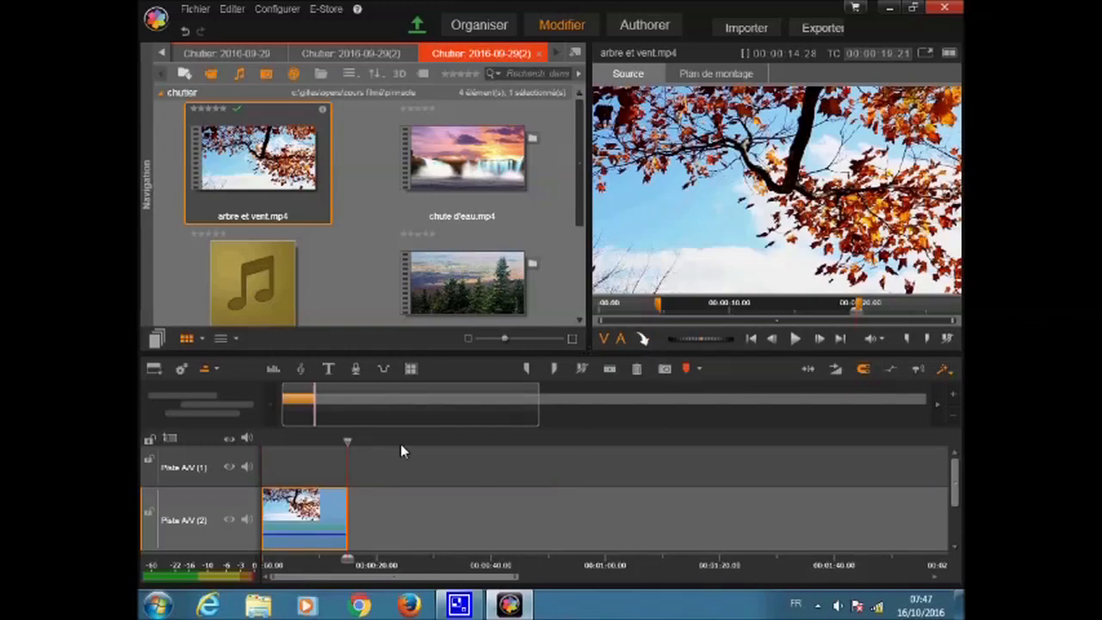
# Step: Place O_fons_Bandusiae.wav on Piste A/V (1) and close the gap before it so it starts at the beginning
pyautogui.moveTo(341, 442)
pyautogui.mouseDown()
pyautogui.moveTo(266, 443)
pyautogui.moveTo(335, 448)
pyautogui.mouseUp()
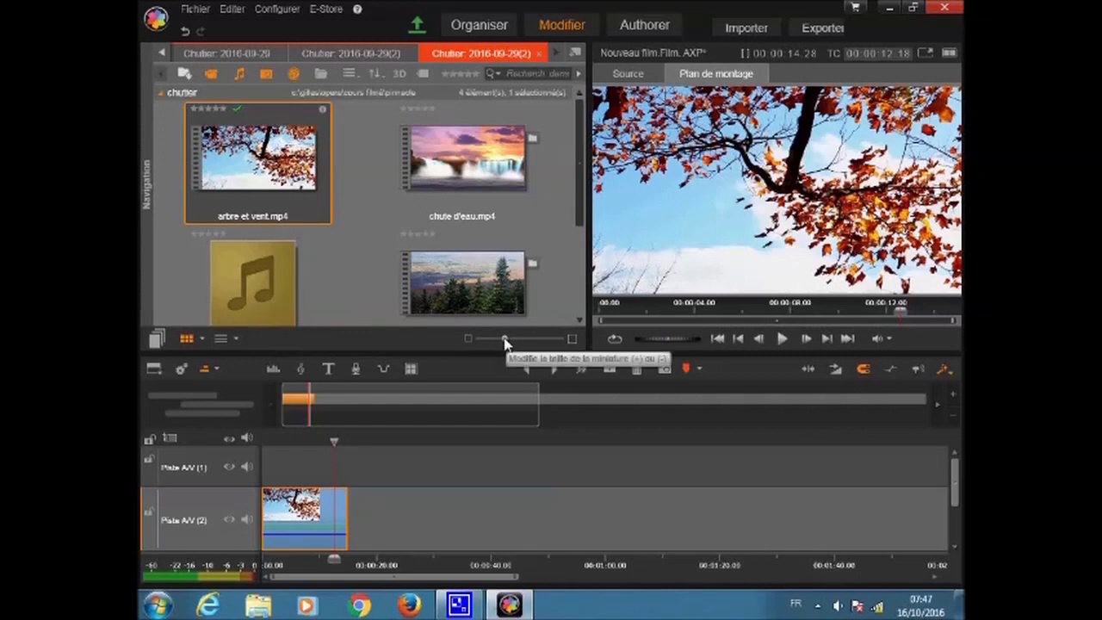
pyautogui.moveTo(506, 341); pyautogui.dragTo(487, 347)
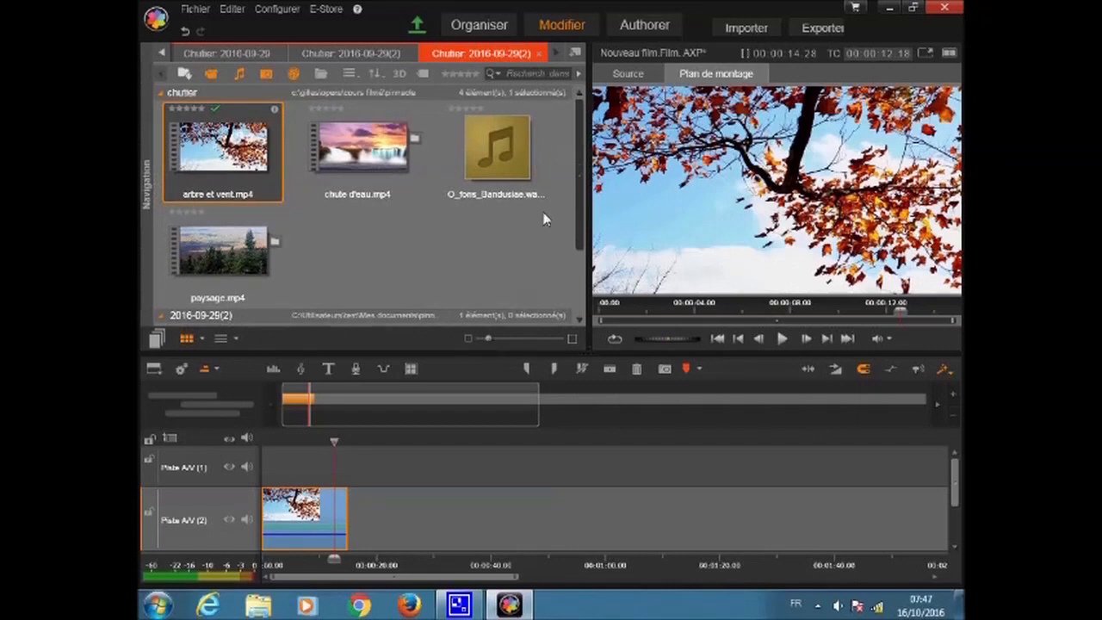
pyautogui.moveTo(551, 190); pyautogui.dragTo(467, 459)
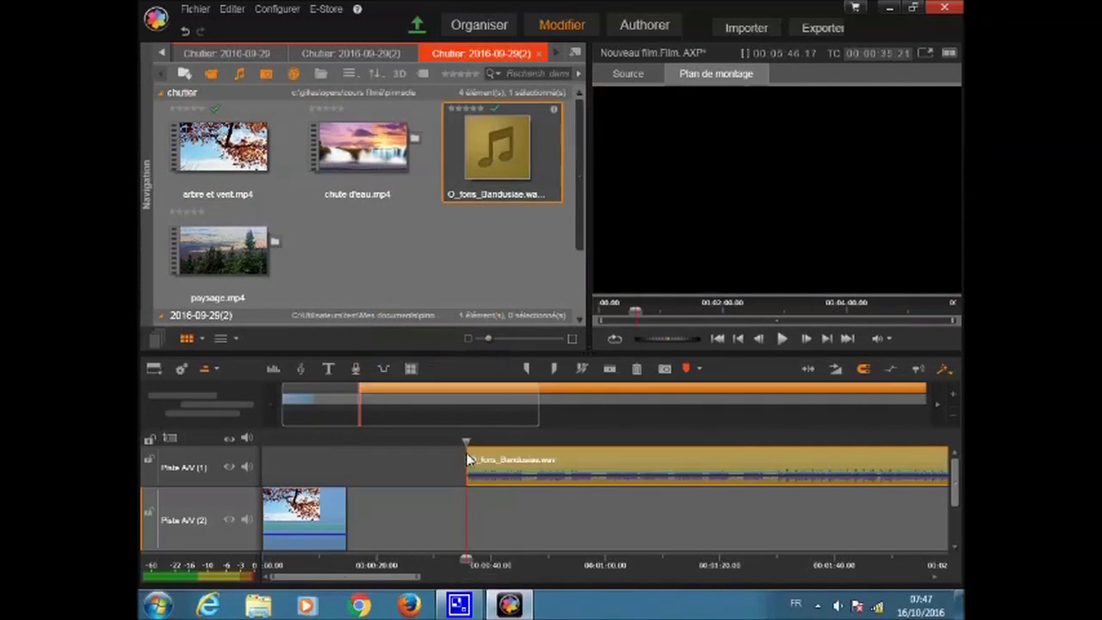
pyautogui.rightClick(582, 451)
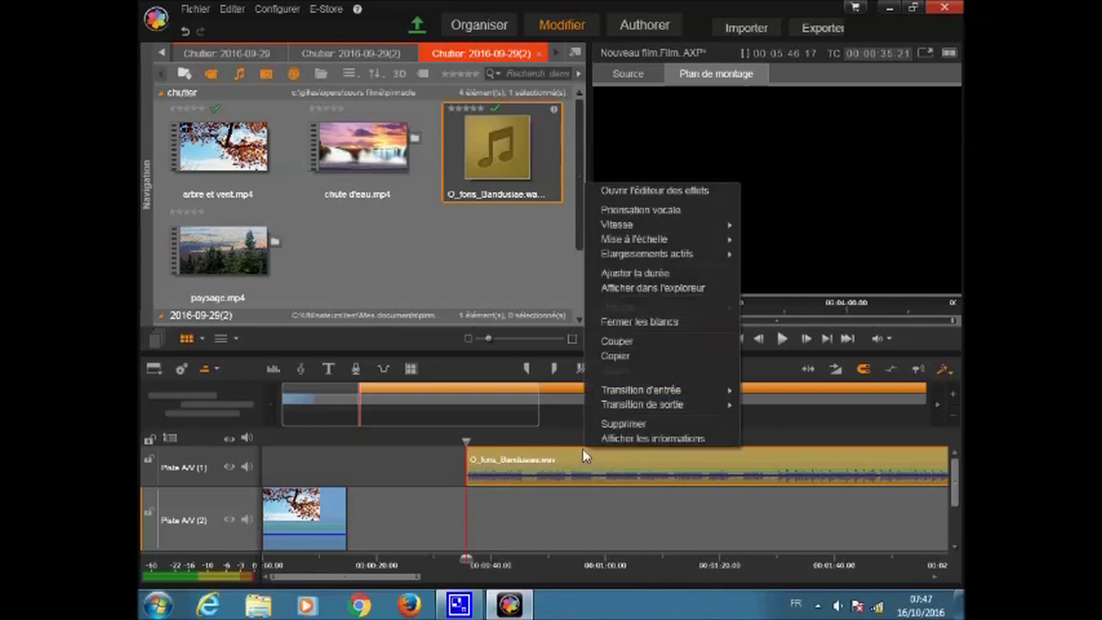
pyautogui.click(648, 322)
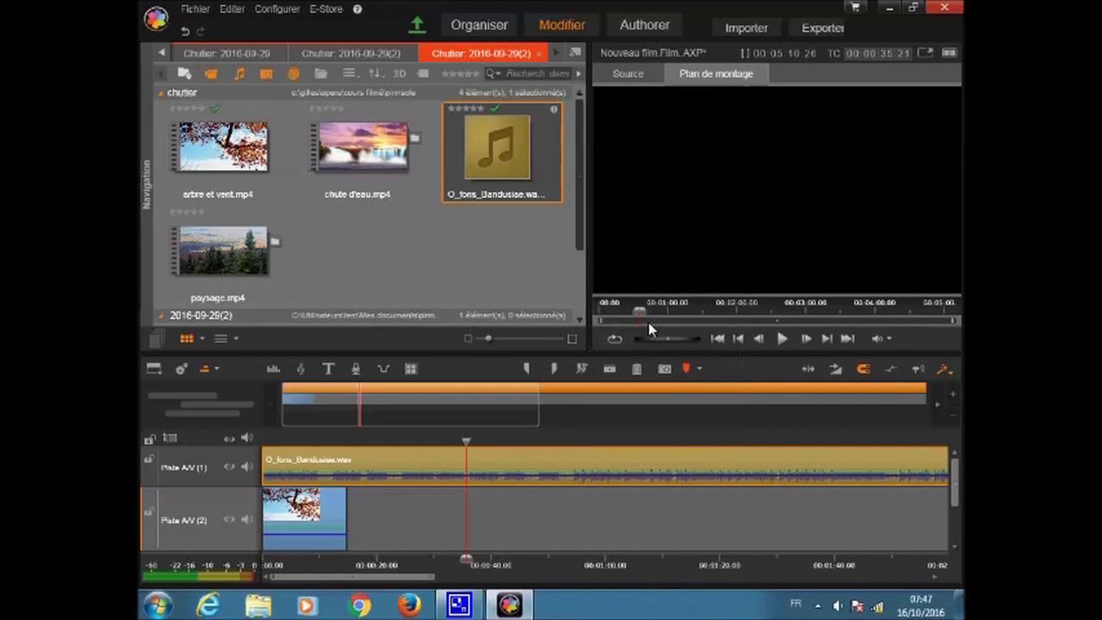
# Step: Lock the music track Piste A/V (1) and the empty tracks Piste A/V (3) and Piste A/V (4)
pyautogui.click(148, 463)
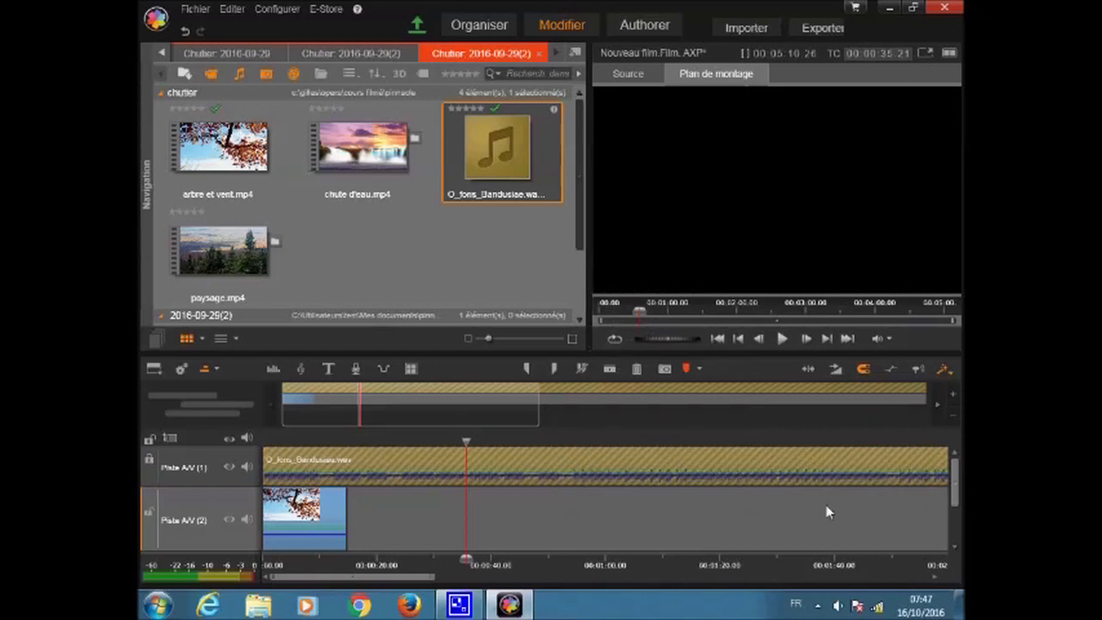
pyautogui.moveTo(954, 478); pyautogui.dragTo(957, 516)
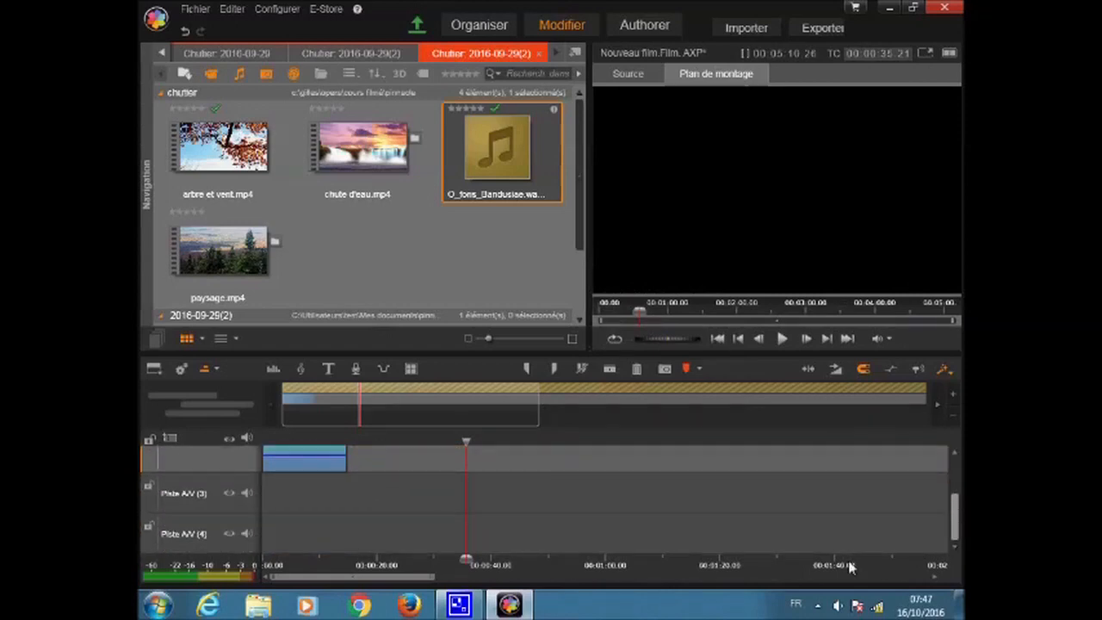
pyautogui.click(149, 487)
pyautogui.click(149, 527)
pyautogui.moveTo(955, 516); pyautogui.dragTo(957, 465)
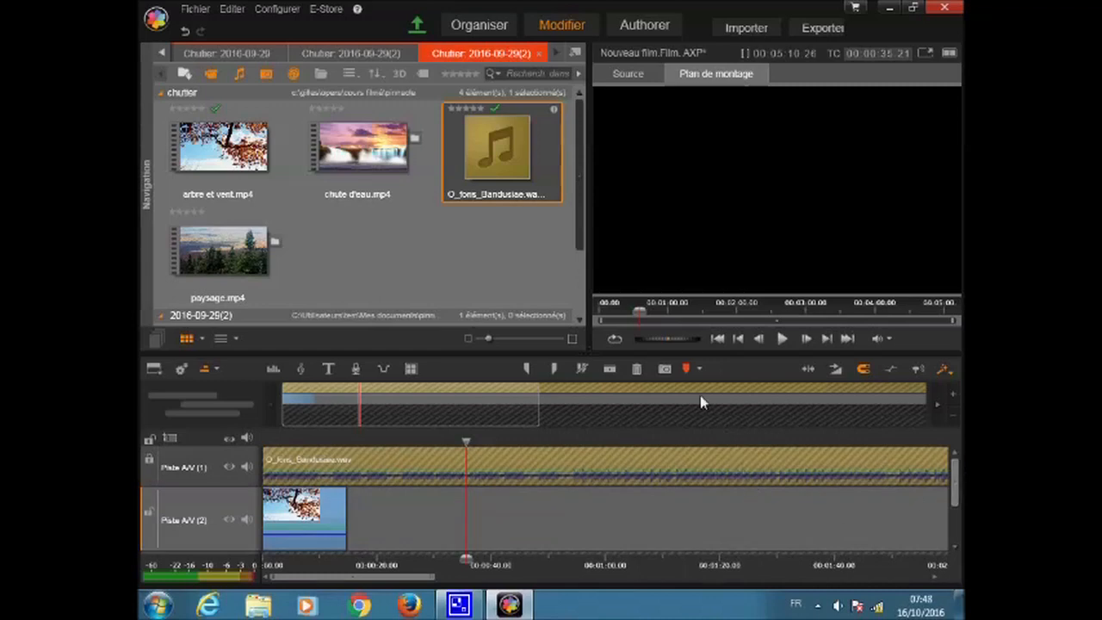
# Step: Try out timeline markers at 00:00:35.21, 00:00:42.28 and 00:00:54.11, and delete all of them
pyautogui.click(687, 372)
pyautogui.click(687, 370)
pyautogui.click(688, 371)
pyautogui.click(507, 564)
pyautogui.click(466, 564)
pyautogui.click(572, 564)
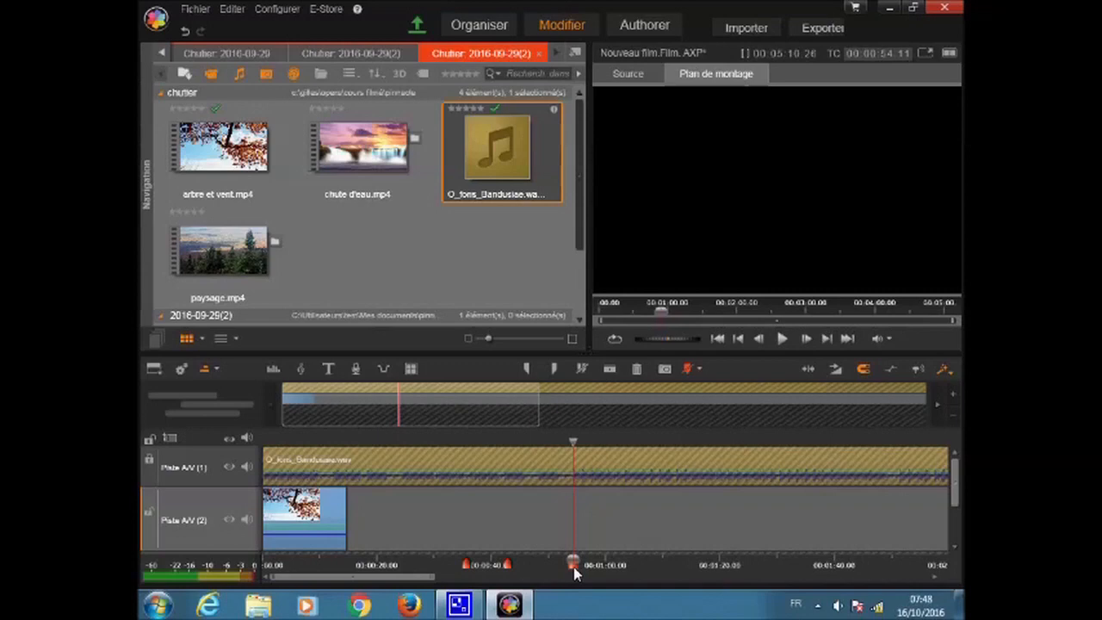
pyautogui.click(699, 368)
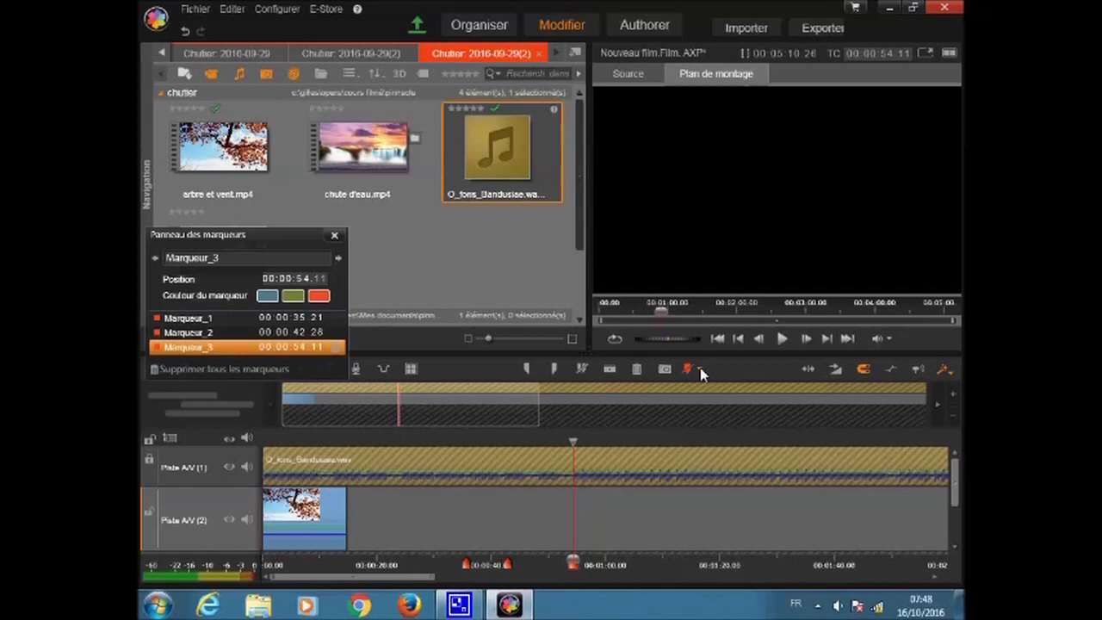
pyautogui.click(256, 371)
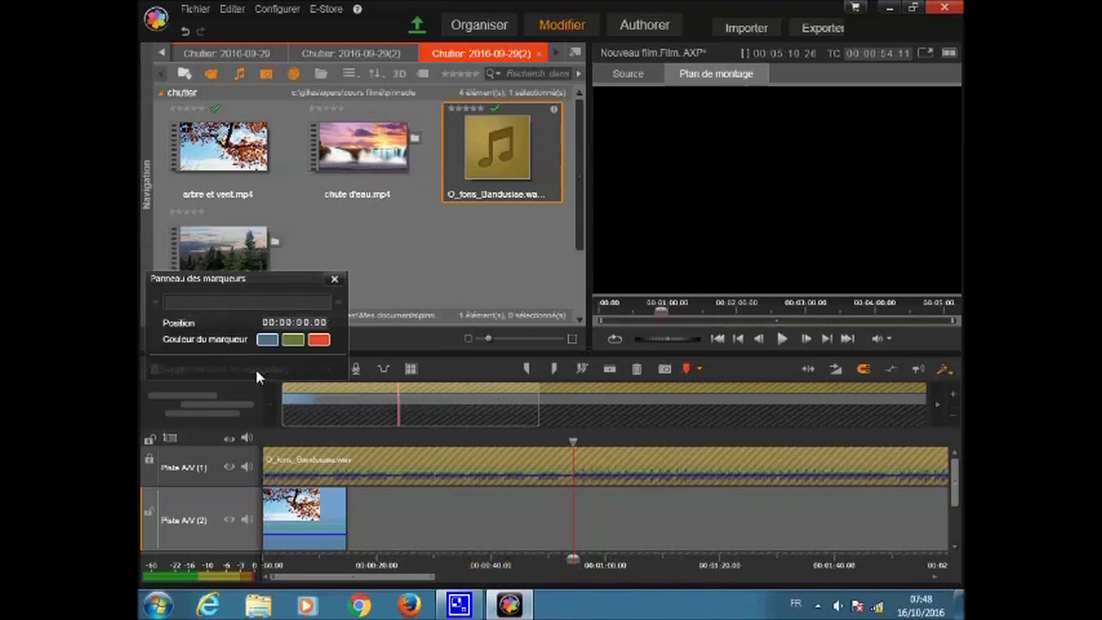
# Step: Try out a timeline in point at 00:00:06.07 and an out point at 00:00:11.05, and clear both
pyautogui.click(334, 279)
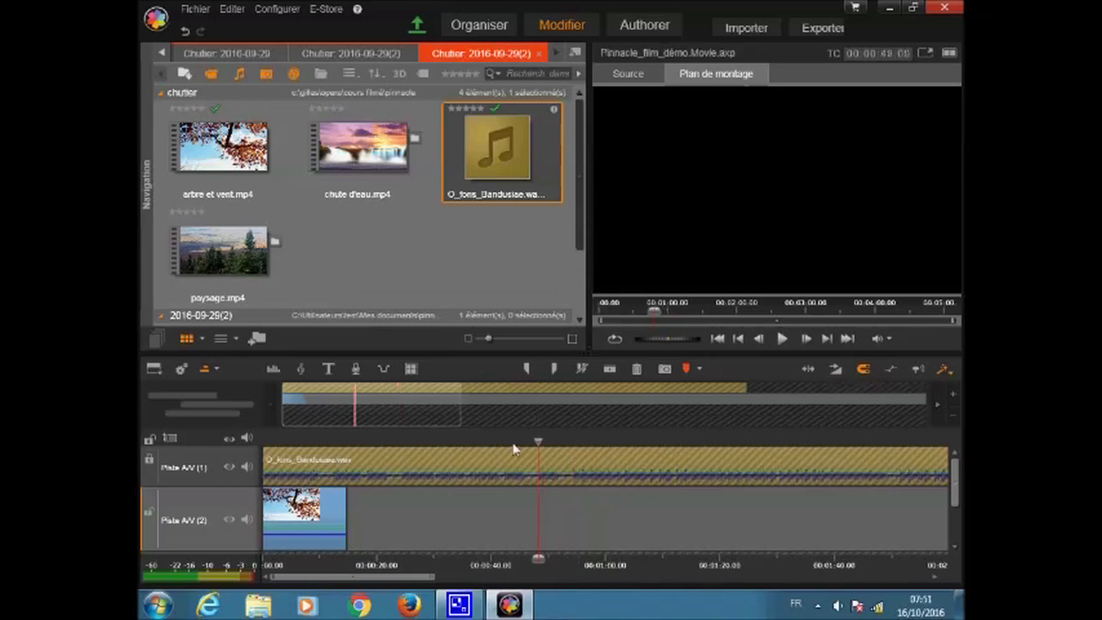
pyautogui.moveTo(530, 446); pyautogui.dragTo(297, 460)
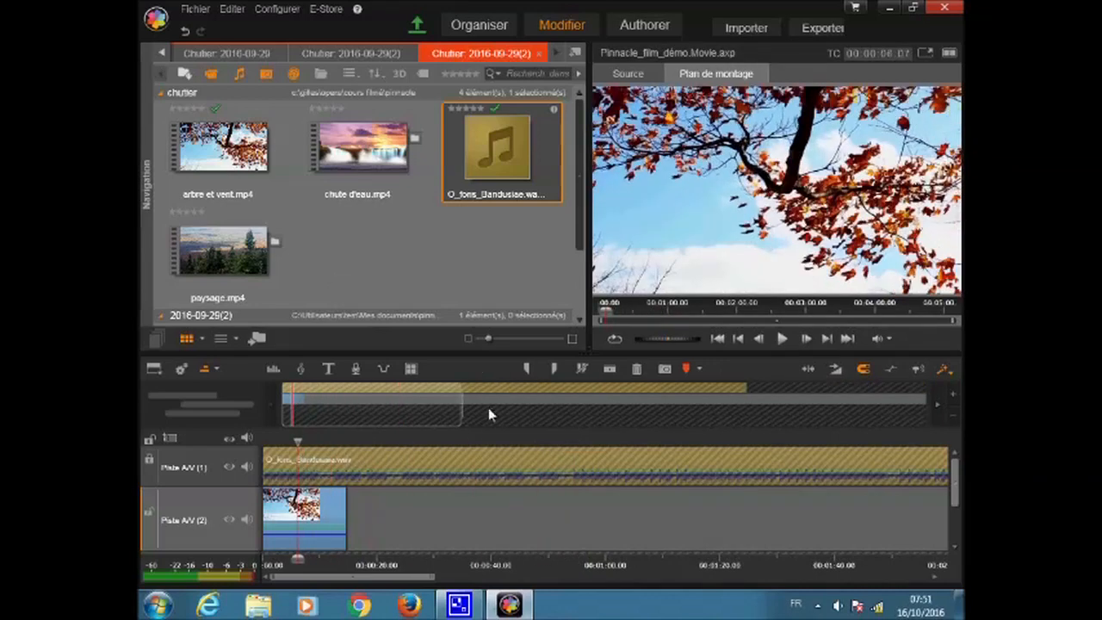
pyautogui.click(527, 369)
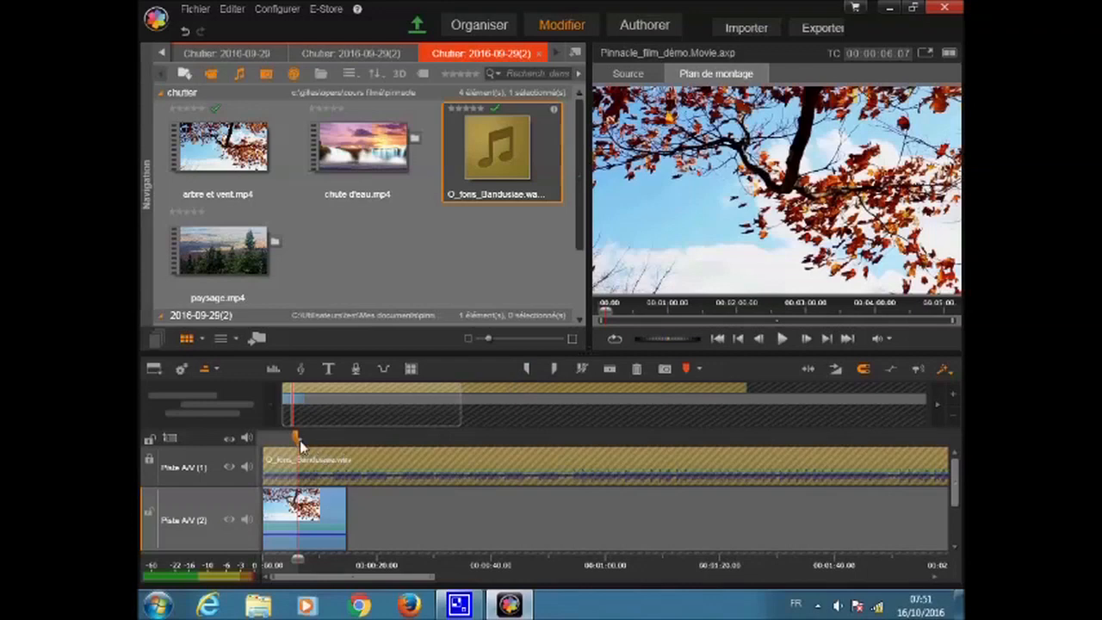
pyautogui.moveTo(300, 446); pyautogui.dragTo(324, 445)
pyautogui.click(555, 370)
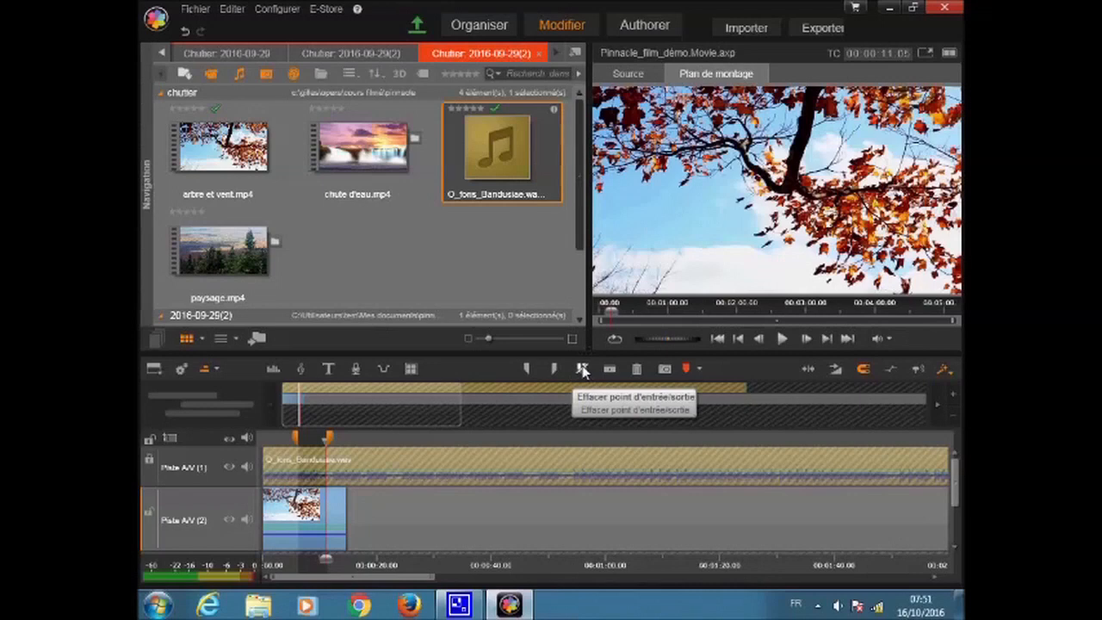
pyautogui.click(581, 369)
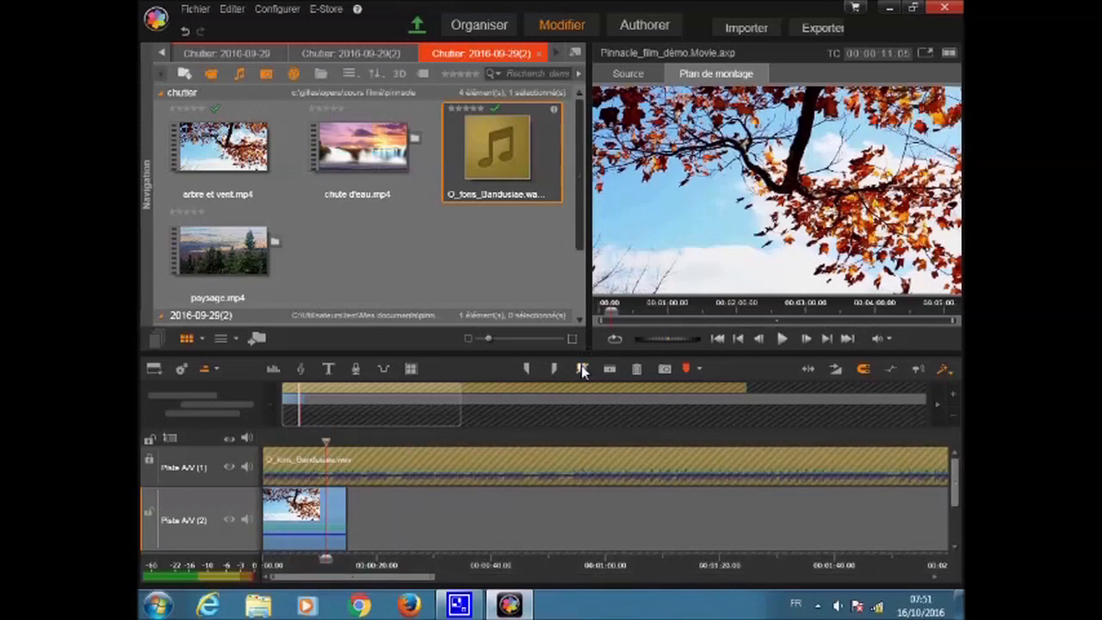
# Step: Move the playhead to 00:00:28.13 and preview chute d'eau.mp4 in the source viewer
pyautogui.click(370, 494)
pyautogui.moveTo(328, 449); pyautogui.dragTo(425, 460)
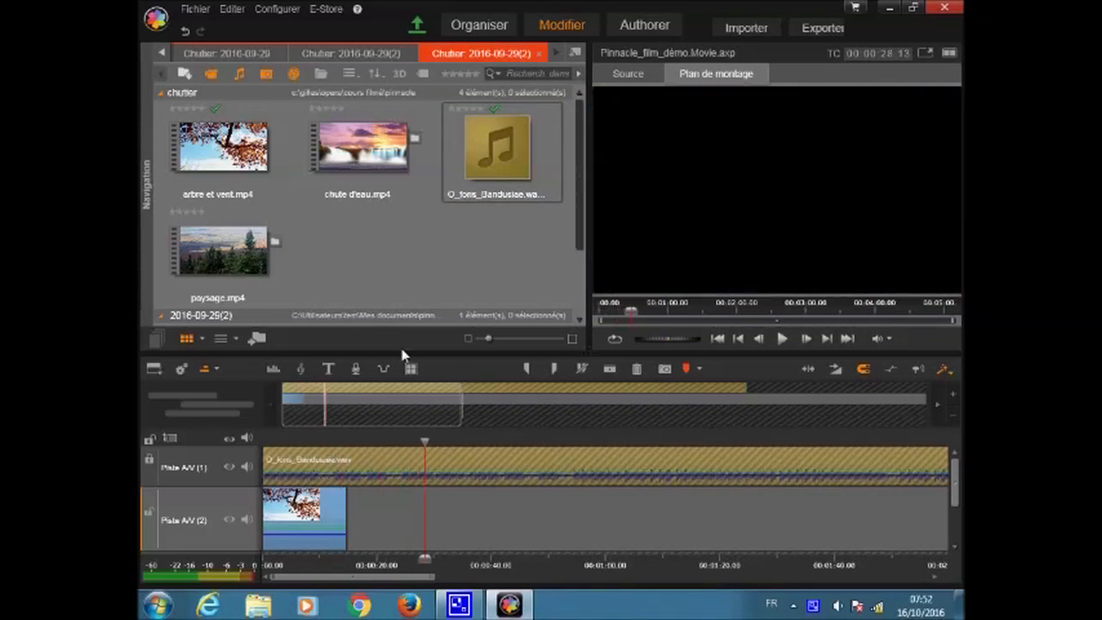
pyautogui.click(396, 158)
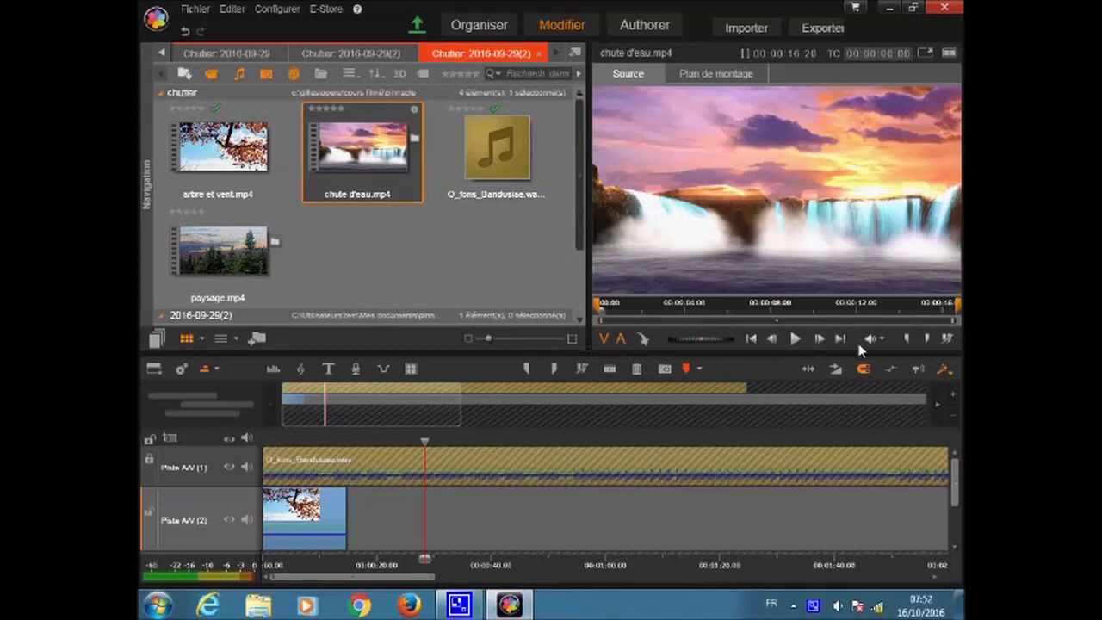
pyautogui.moveTo(346, 139)
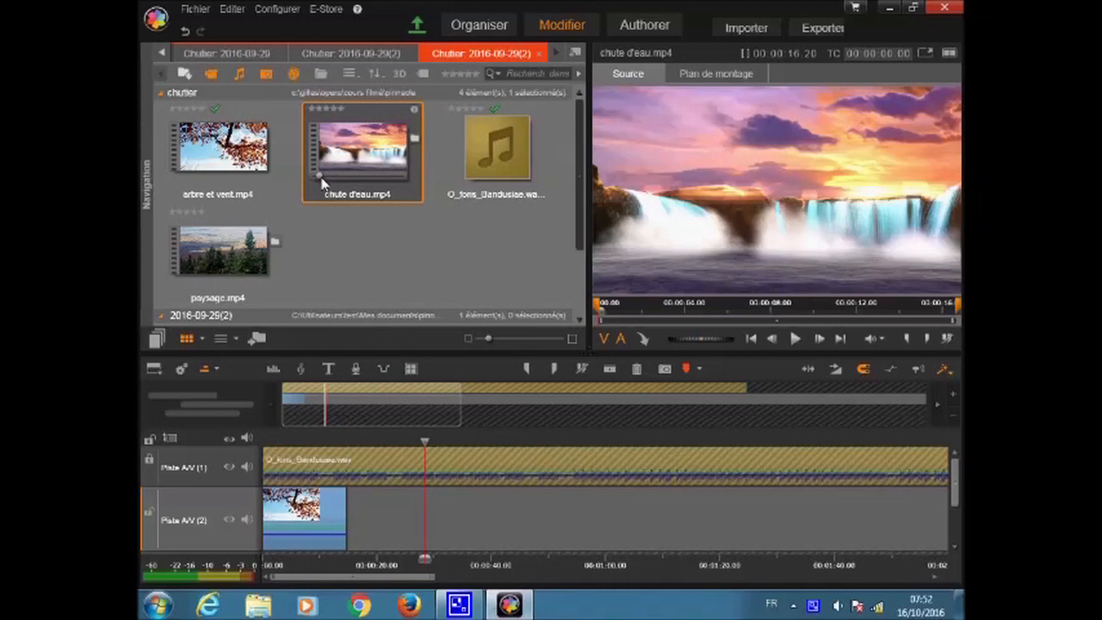
pyautogui.click(542, 158)
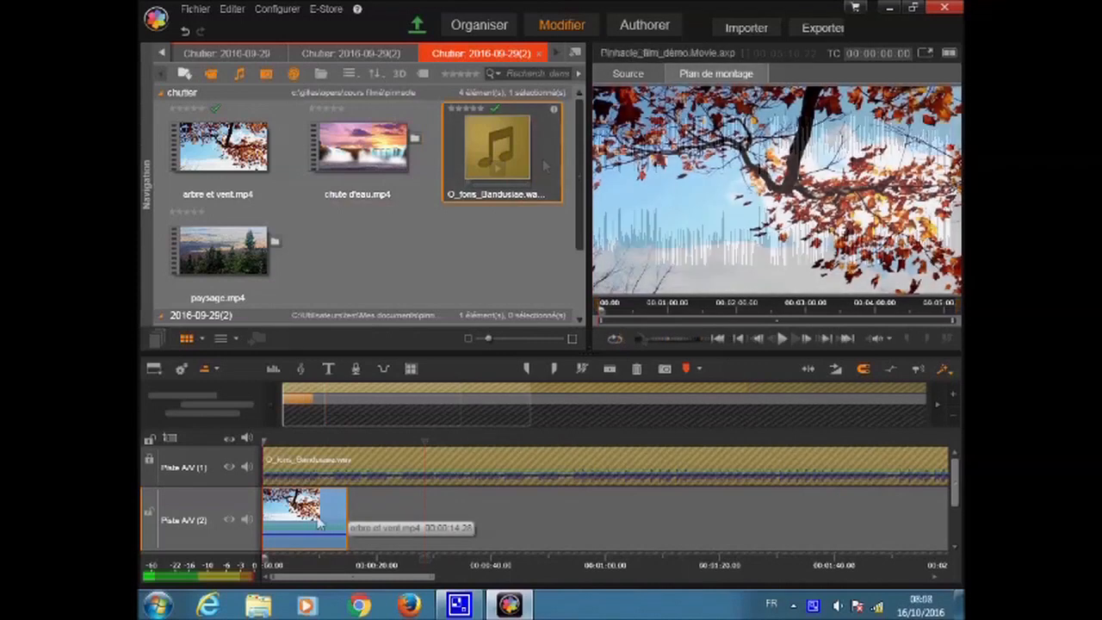
# Step: Unlock Piste A/V (1), lock Piste A/V (2), split the music at the end of the tree clip and delete the excess
pyautogui.click(826, 339)
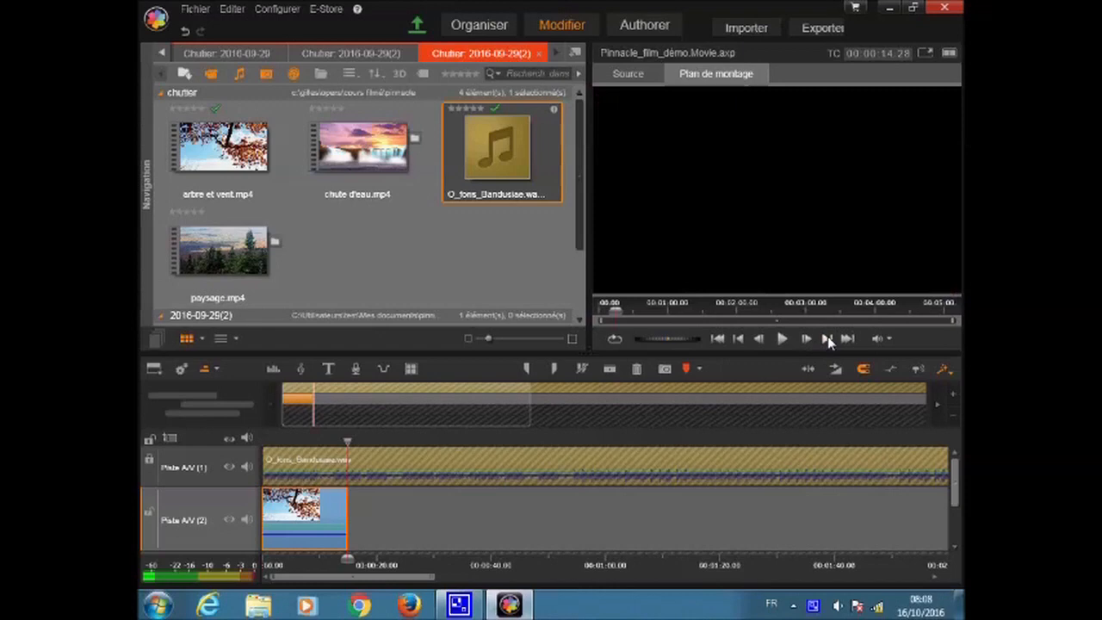
pyautogui.click(148, 463)
pyautogui.click(150, 514)
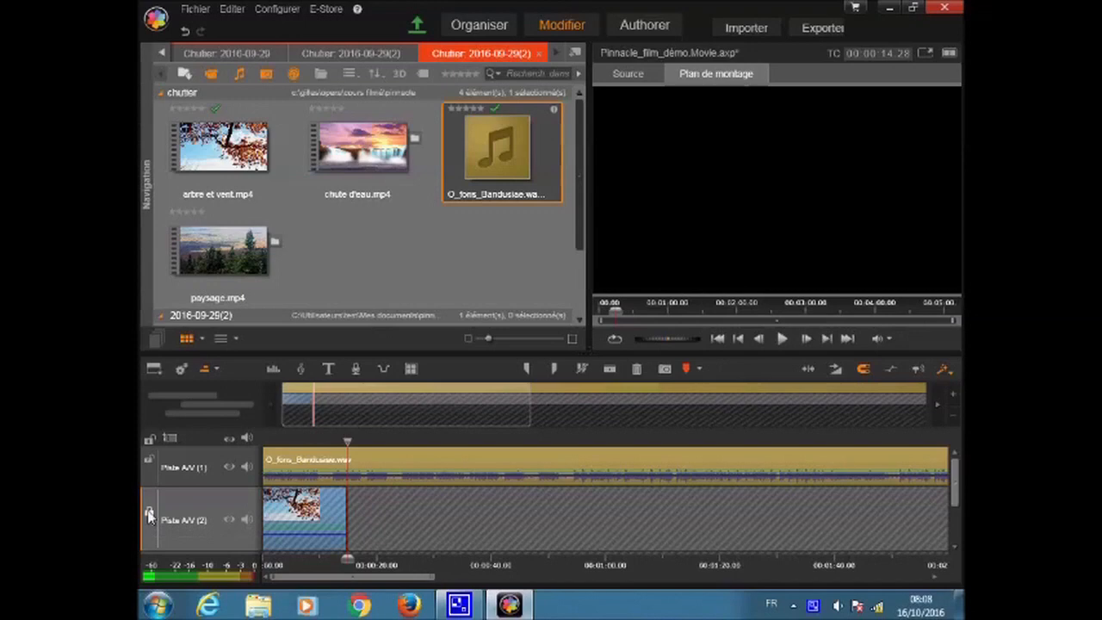
pyautogui.click(608, 370)
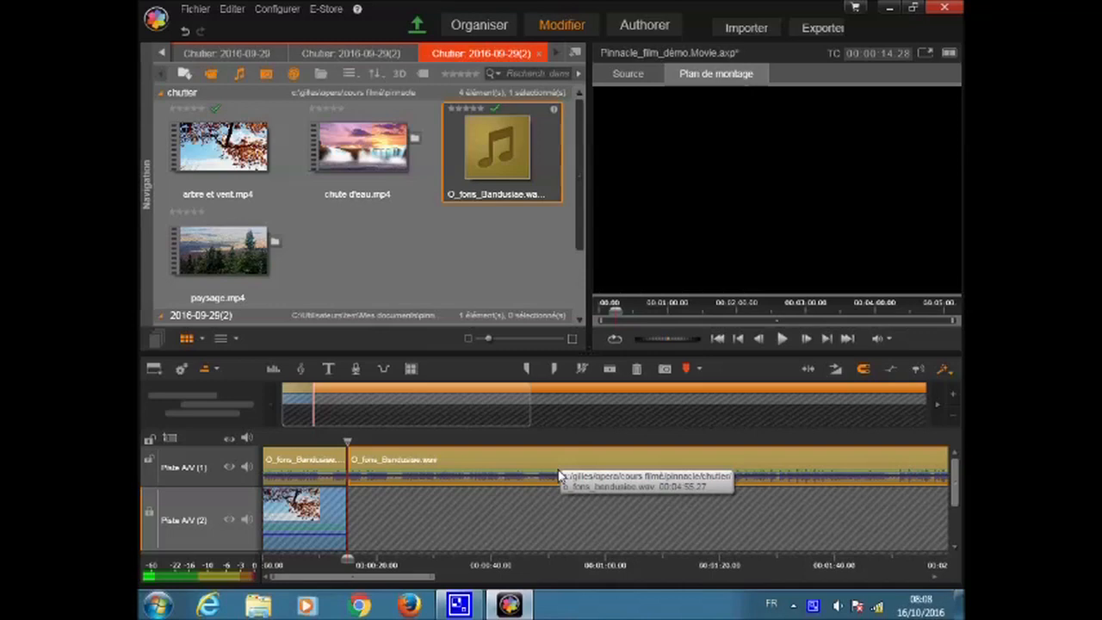
pyautogui.press('Delete')
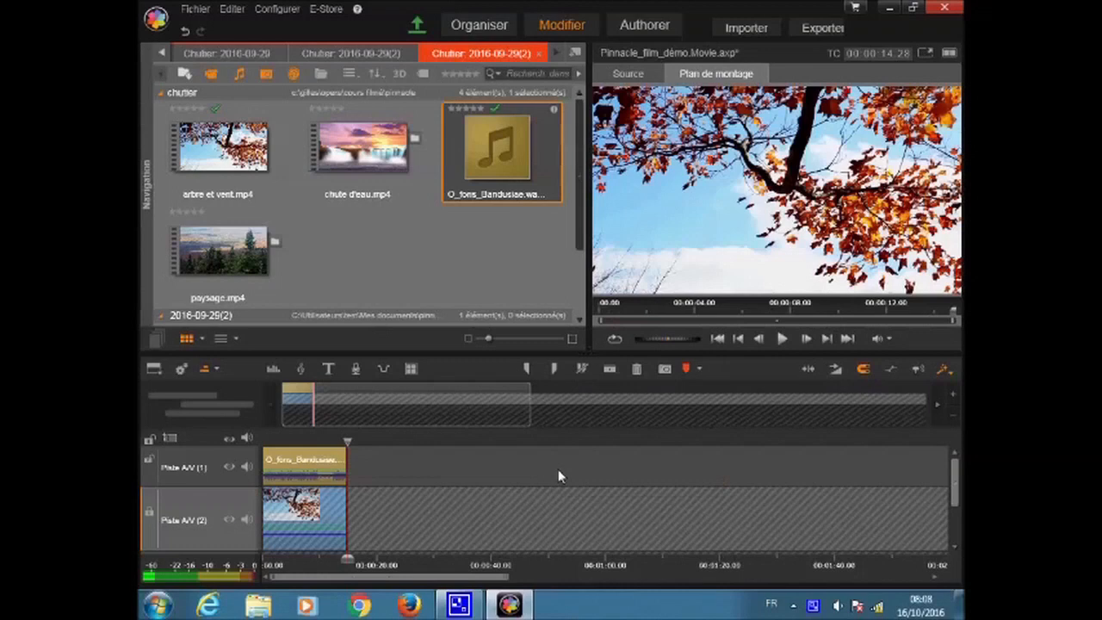
# Step: Fade out the music from about 00:00:09.16 to its end, lock Piste A/V (1) and play the film from the beginning
pyautogui.moveTo(345, 463); pyautogui.dragTo(314, 467)
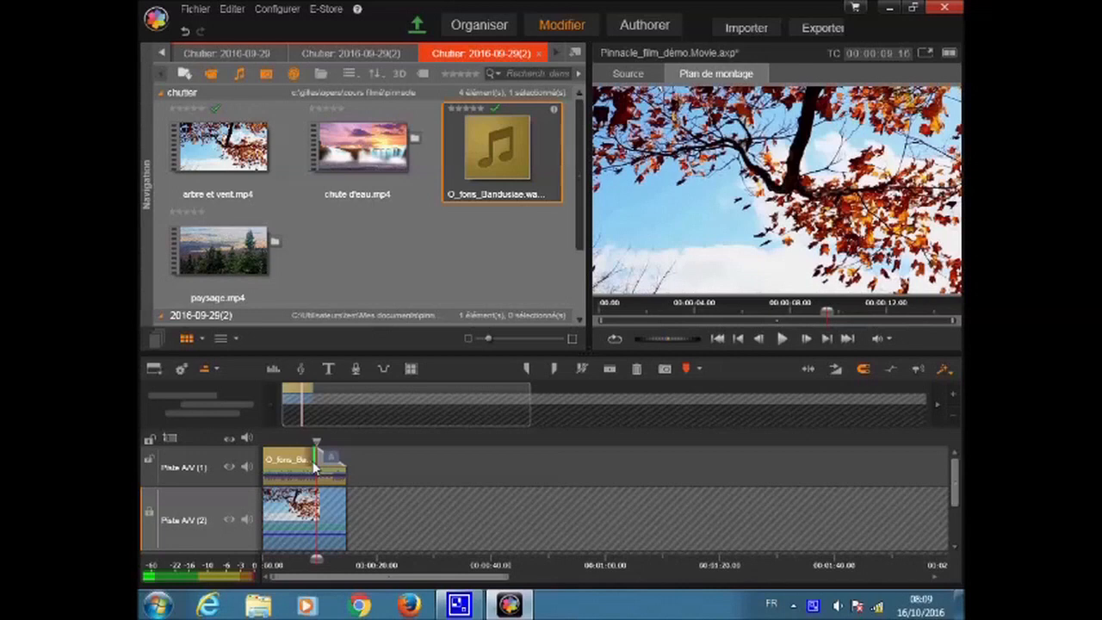
pyautogui.click(149, 463)
pyautogui.click(718, 339)
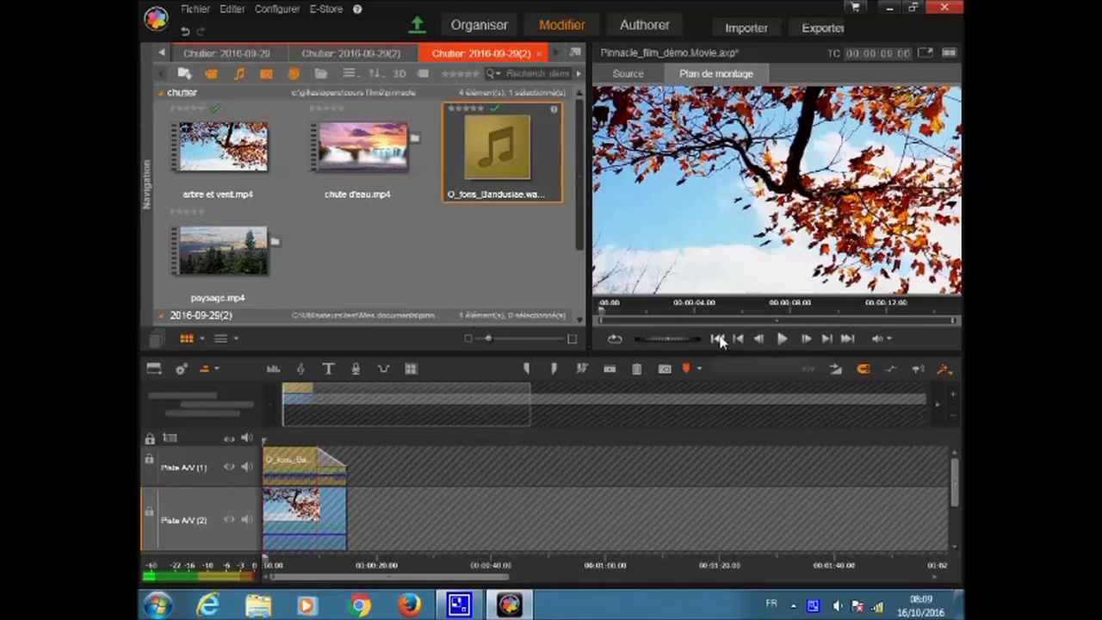
pyautogui.click(785, 339)
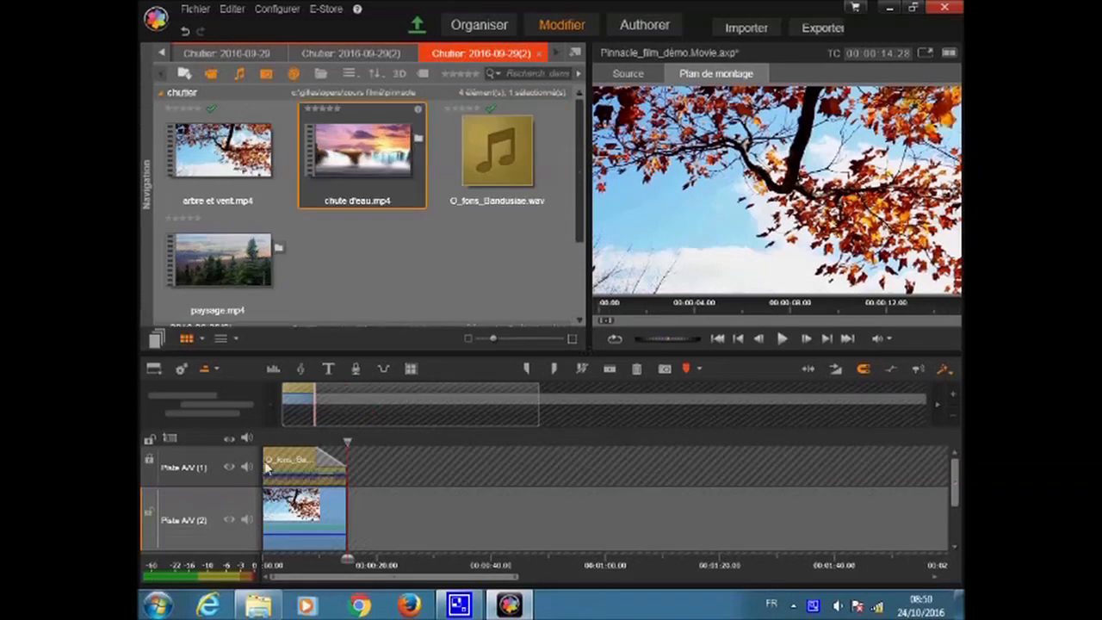
# Step: Add a title "Votre texte ici" after the tree clip, with its text in the lower part of the frame, and extend it to 00:00:25.08
pyautogui.click(329, 370)
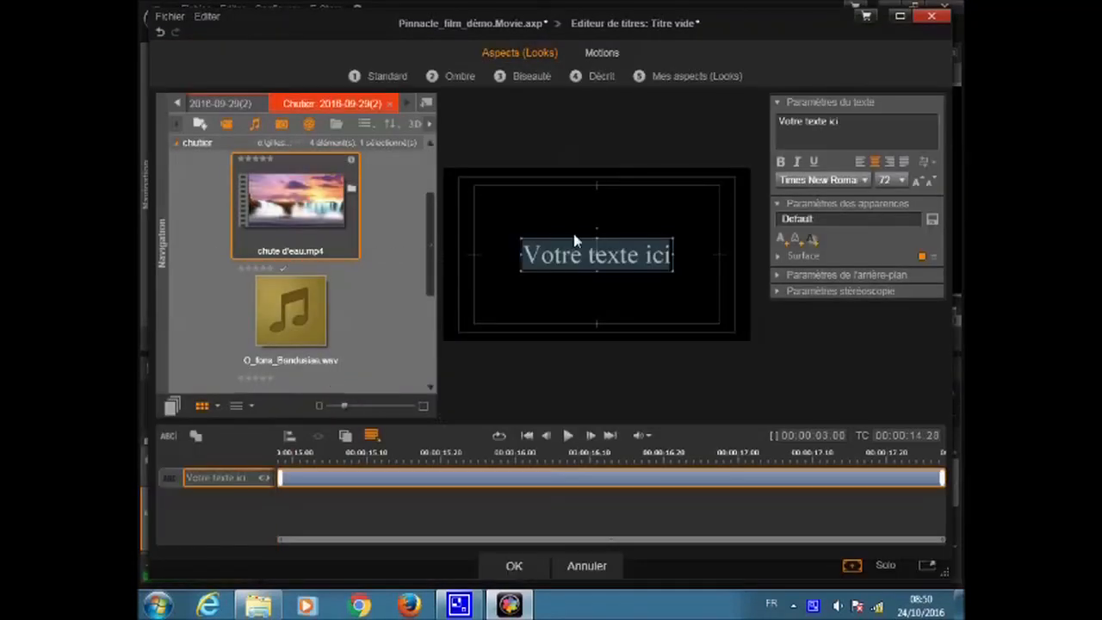
pyautogui.moveTo(633, 249); pyautogui.dragTo(626, 282)
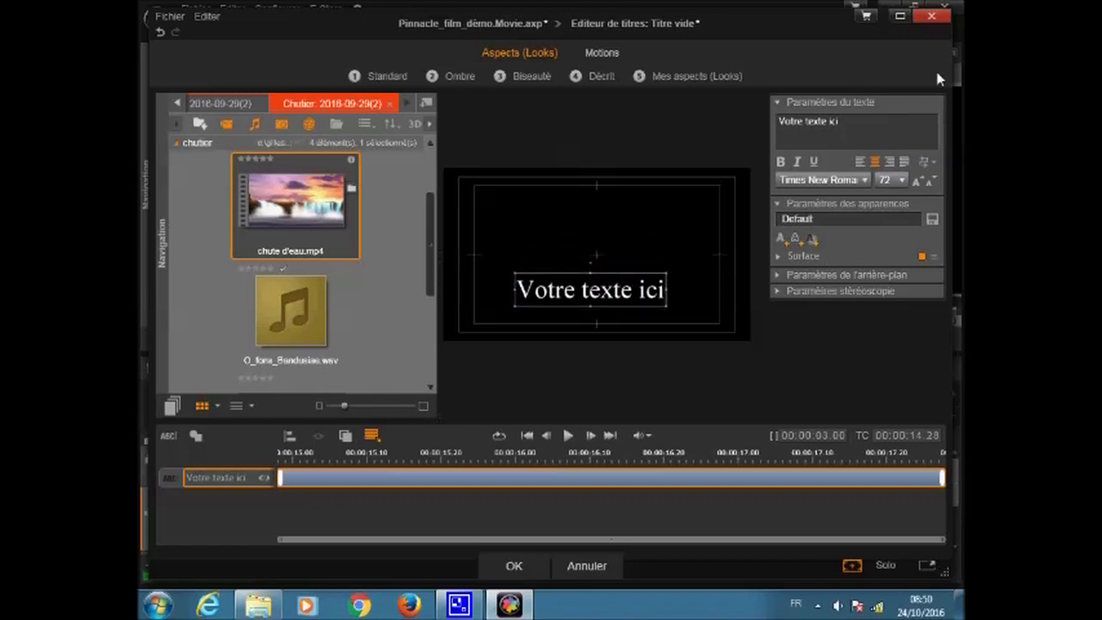
pyautogui.click(931, 15)
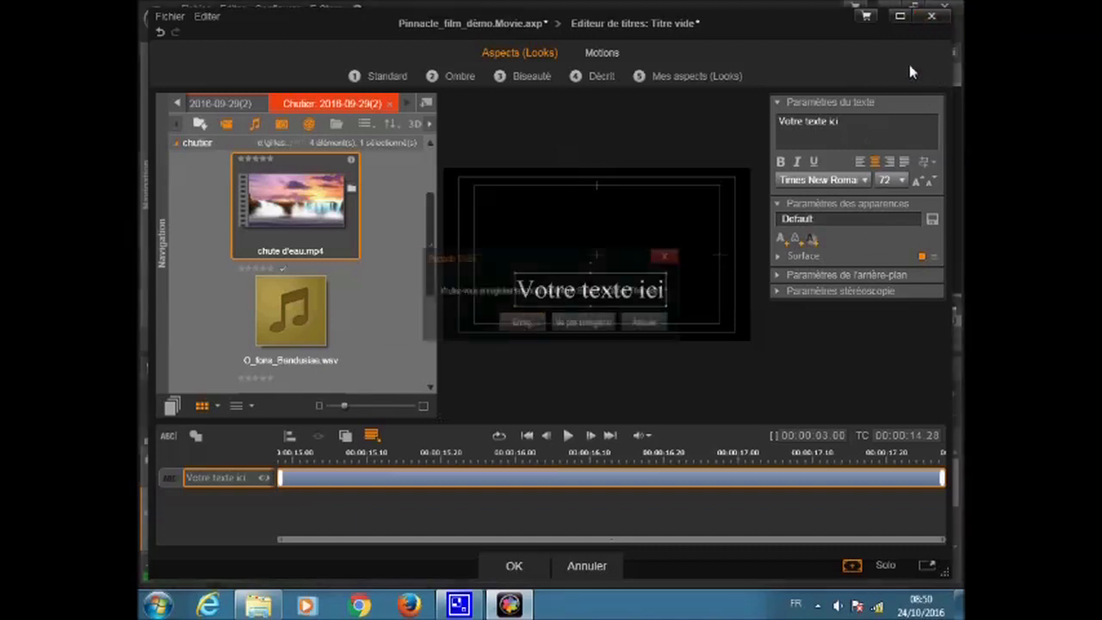
pyautogui.click(522, 321)
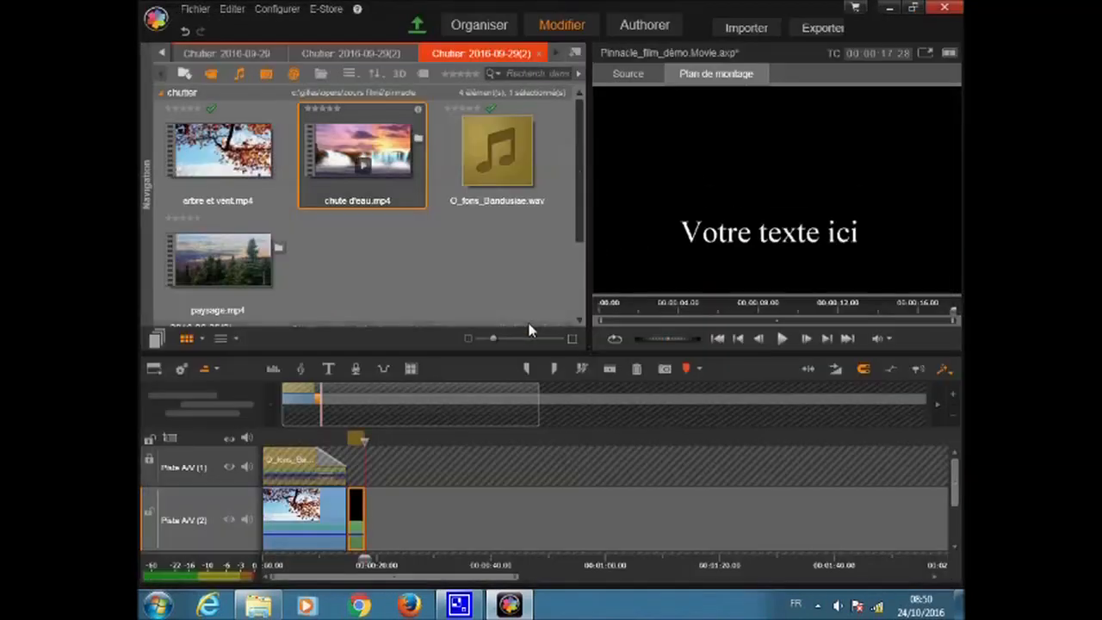
pyautogui.moveTo(363, 506); pyautogui.dragTo(405, 509)
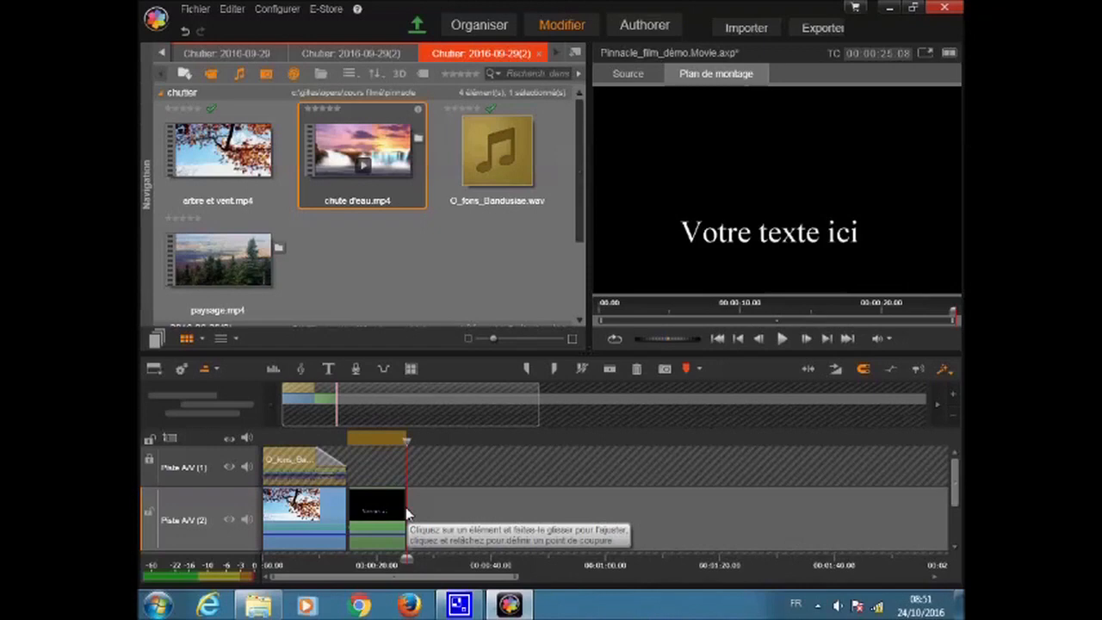
# Step: Unlock Piste A/V (1), move the music clip to the start of Piste A/V (3) and lock Piste A/V (3)
pyautogui.click(149, 462)
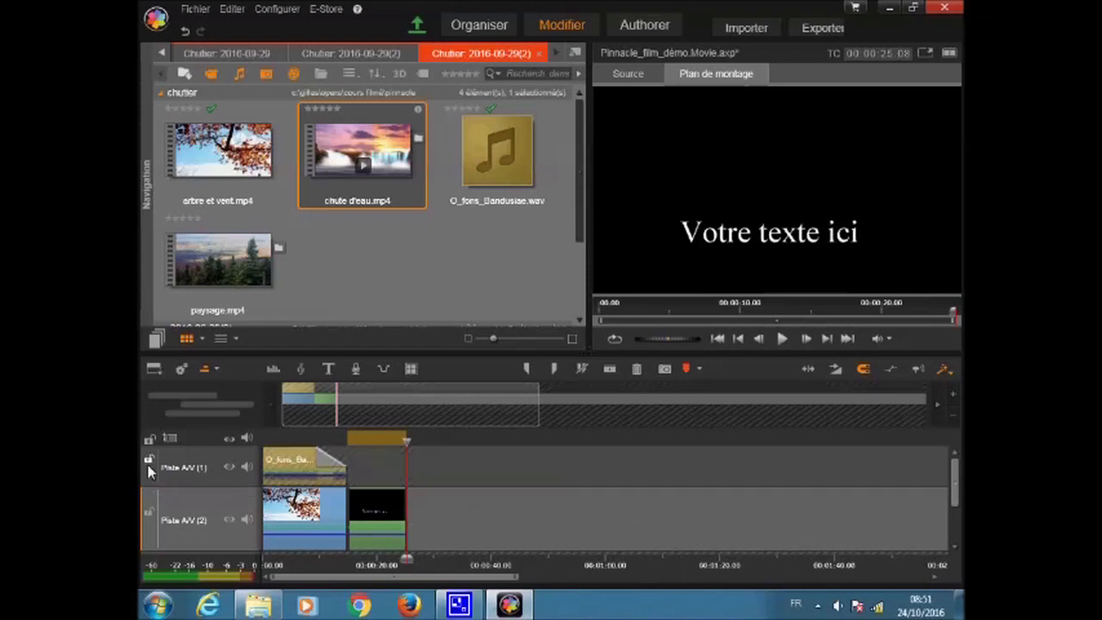
pyautogui.moveTo(951, 472); pyautogui.dragTo(958, 508)
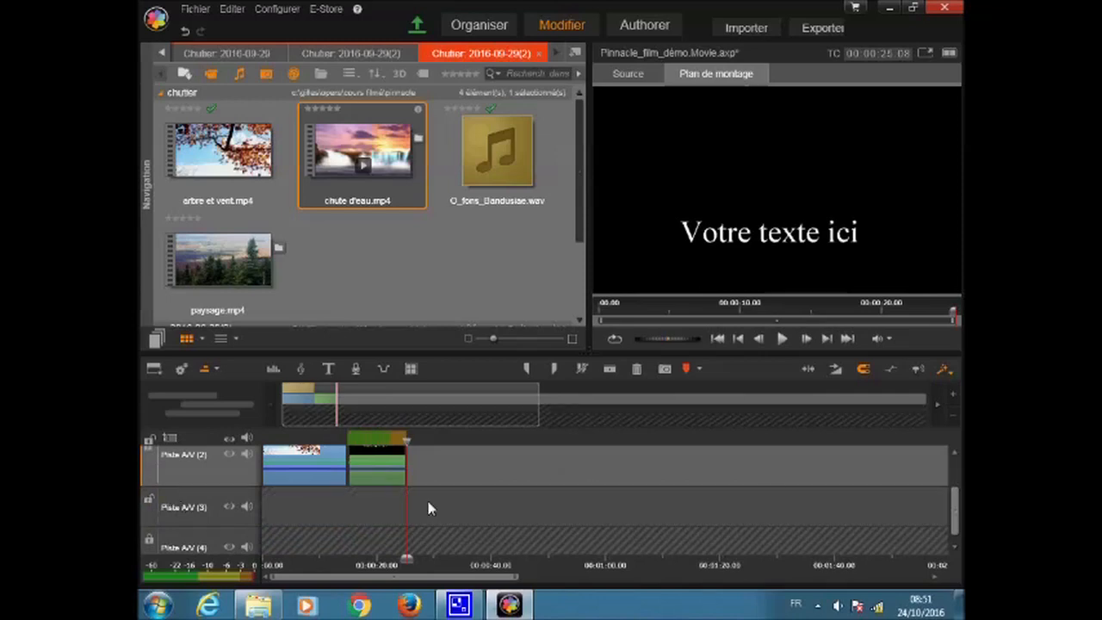
pyautogui.moveTo(957, 509); pyautogui.dragTo(954, 474)
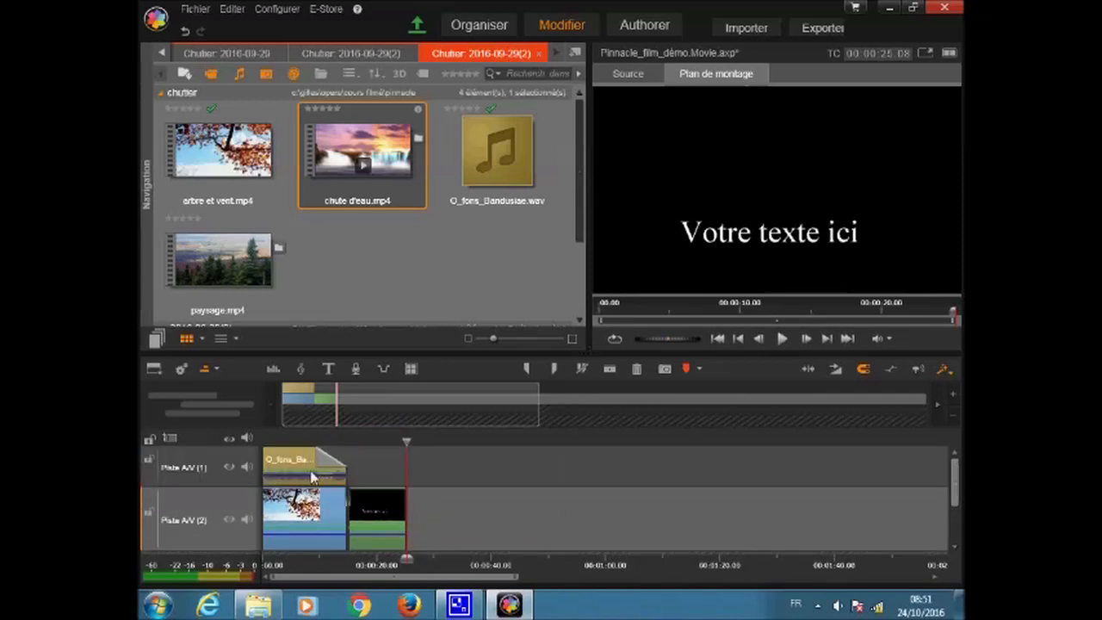
pyautogui.moveTo(310, 471); pyautogui.dragTo(299, 511)
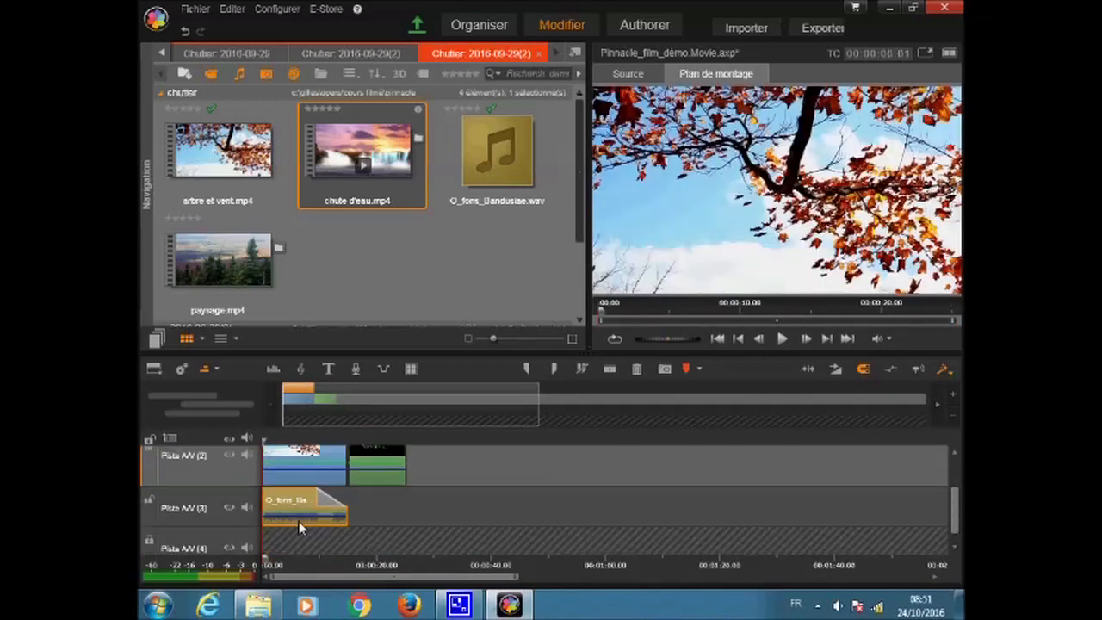
pyautogui.scroll(-1, 299, 512)
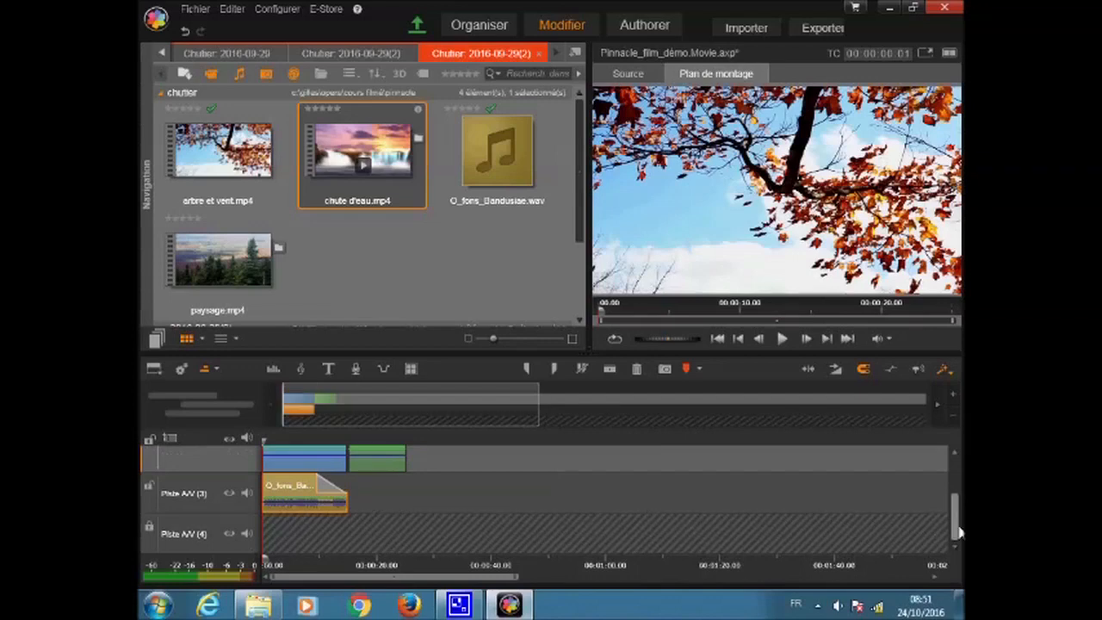
pyautogui.click(149, 485)
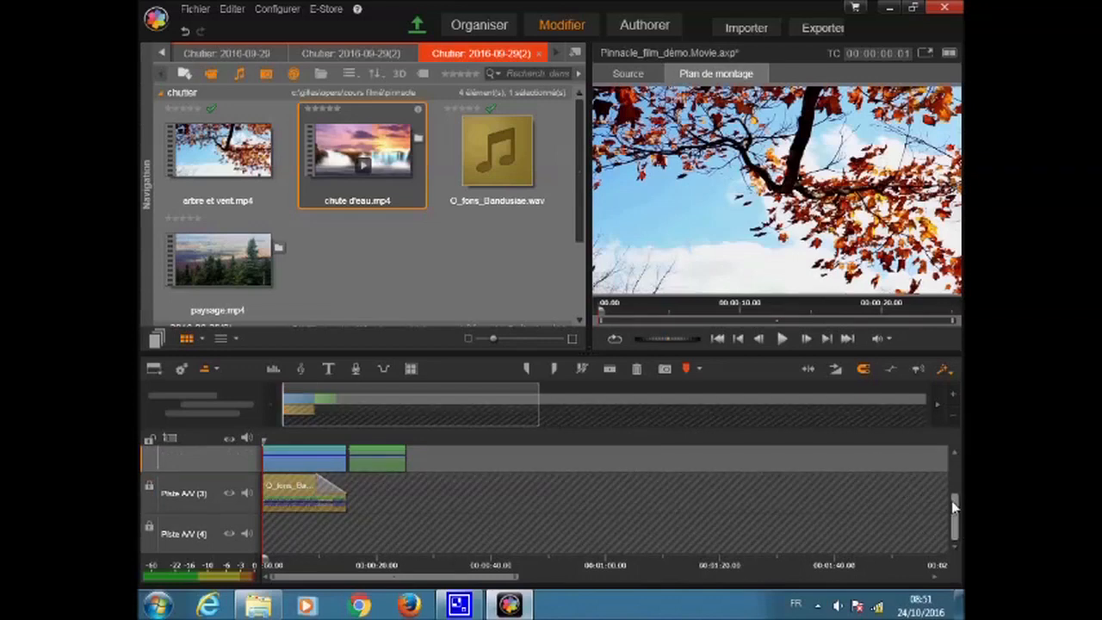
# Step: Place chute d'eau.mp4 on Piste A/V (1) above the start of the title and shorten its end to a 00:00:12.12 duration
pyautogui.moveTo(954, 516); pyautogui.dragTo(954, 483)
pyautogui.moveTo(393, 197); pyautogui.dragTo(368, 464)
pyautogui.moveTo(443, 471); pyautogui.dragTo(406, 461)
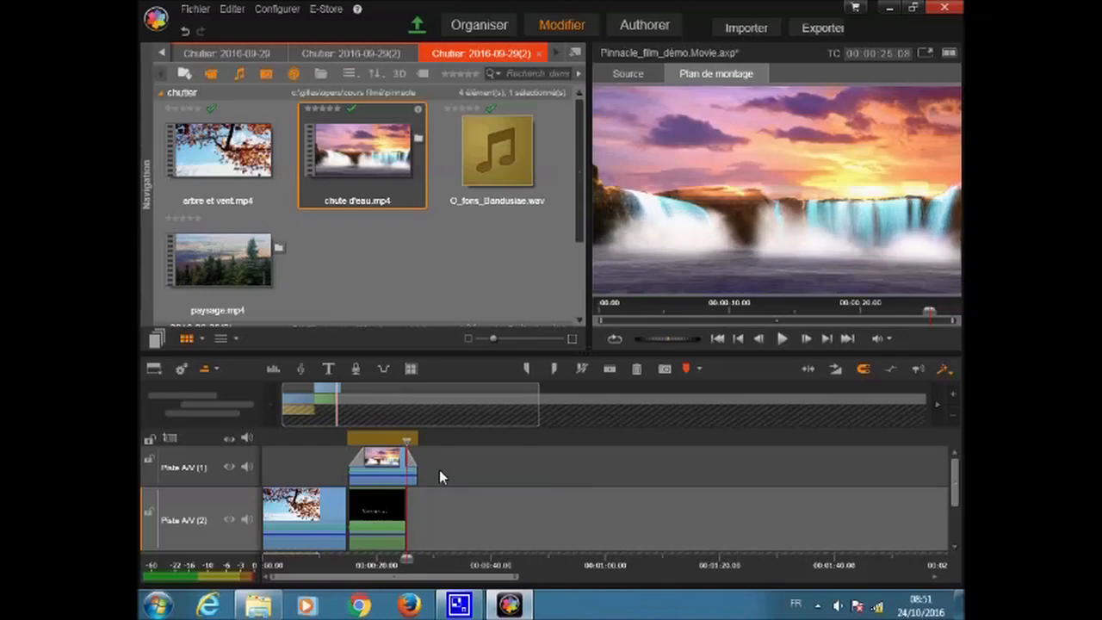
# Step: Apply the Studio PIP effect from the 2D-3D group to the chute d'eau.mp4 clip on Piste A/V (1)
pyautogui.moveTo(413, 446); pyautogui.dragTo(372, 453)
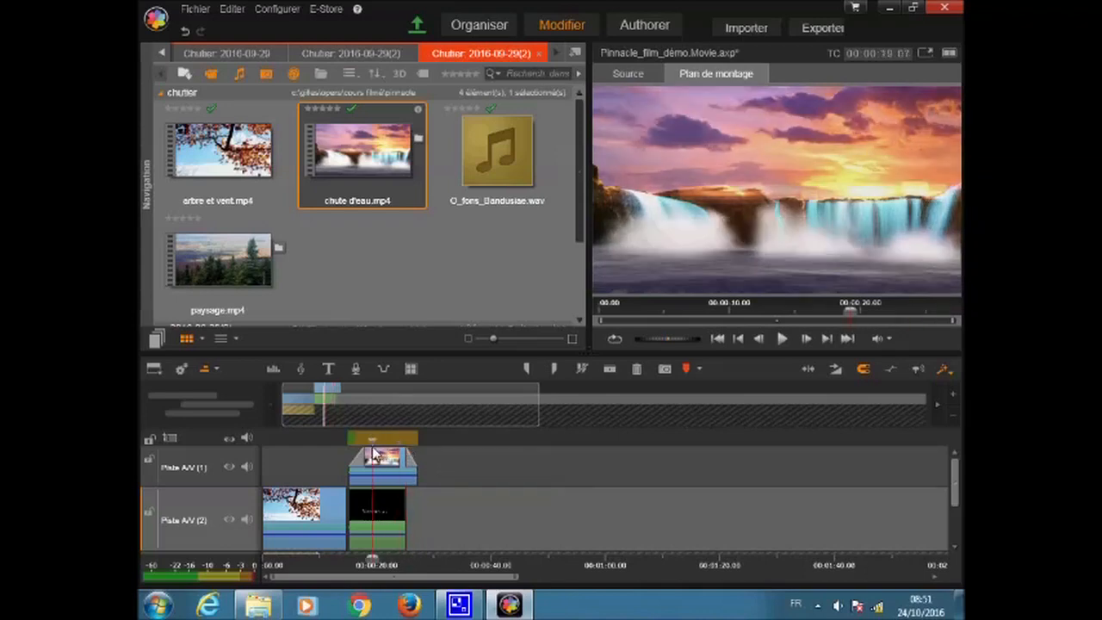
pyautogui.click(388, 474)
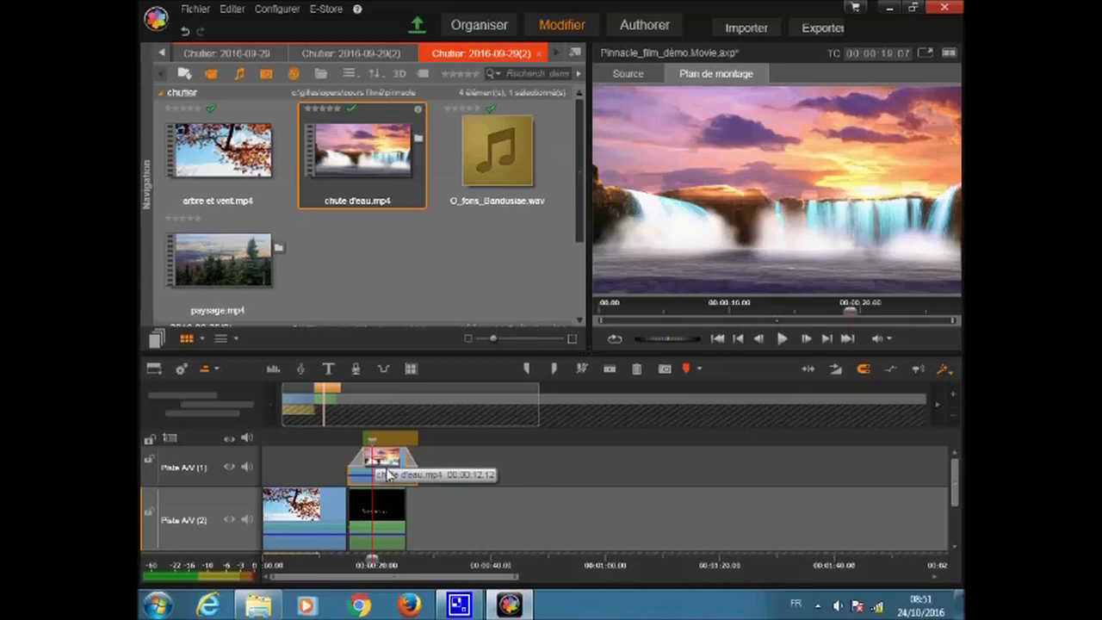
pyautogui.doubleClick(388, 473)
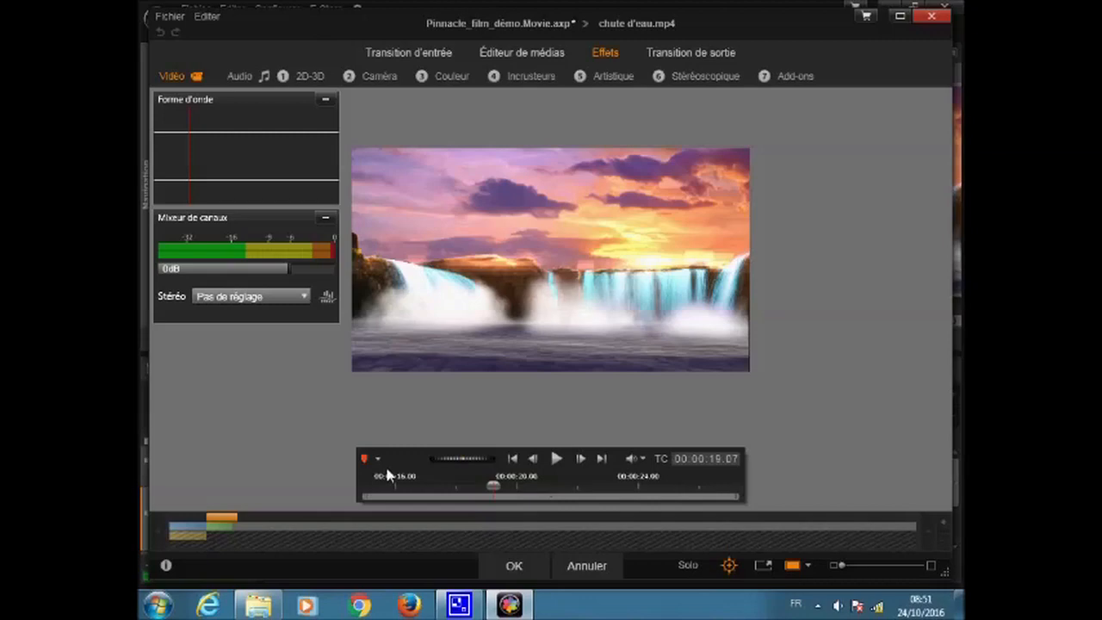
pyautogui.click(301, 77)
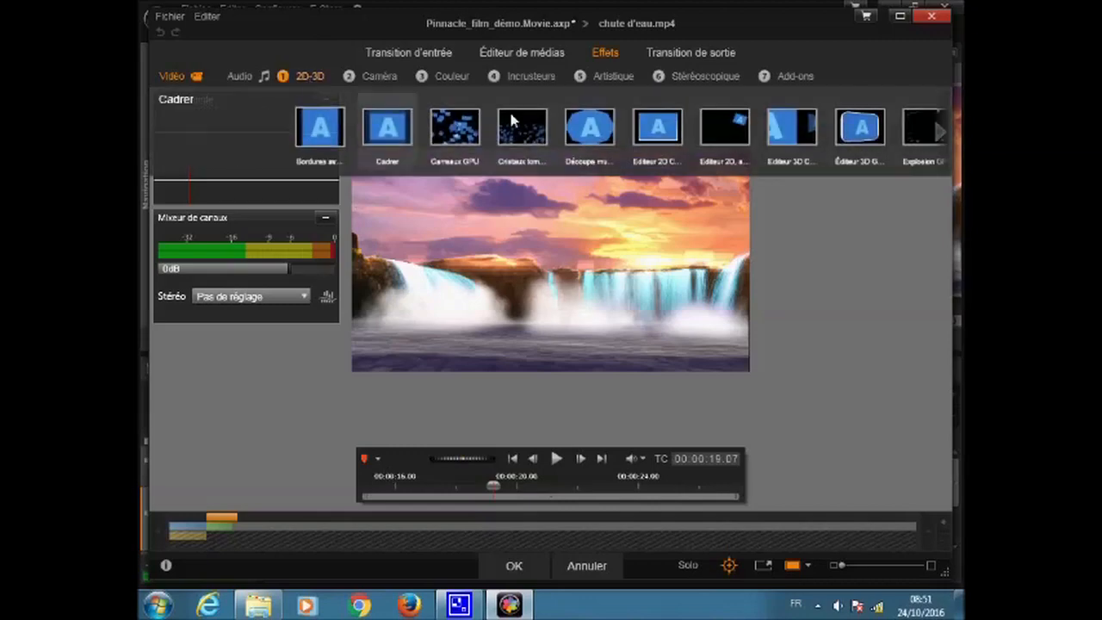
pyautogui.click(938, 137)
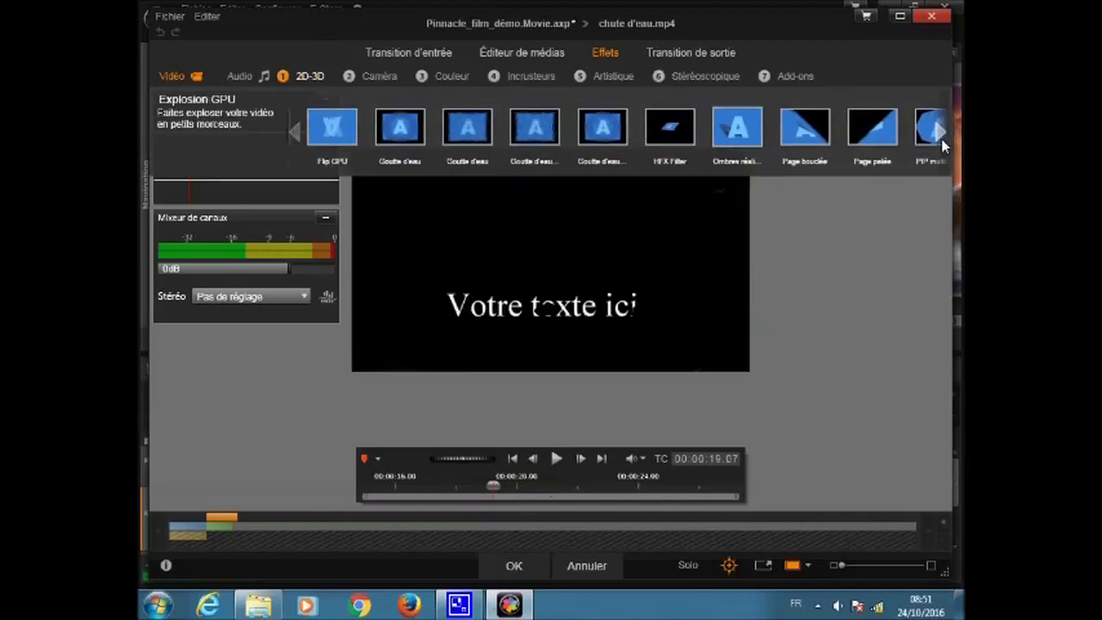
pyautogui.click(859, 140)
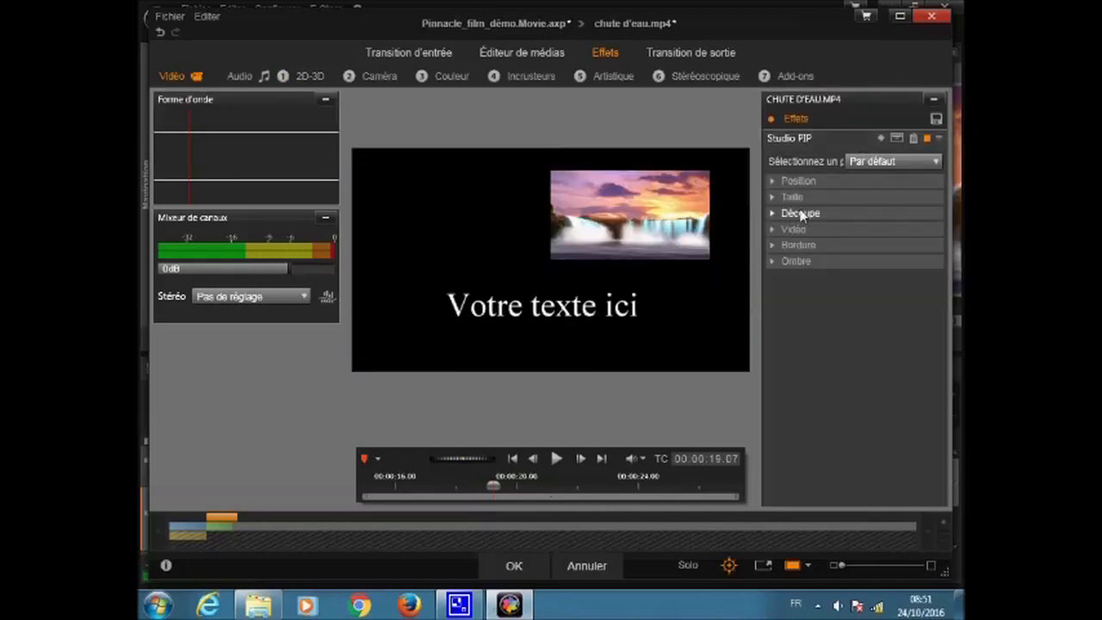
# Step: Set the picture-in-picture's vertical position to 17.3, save the clip changes and play the film from the start of the title
pyautogui.click(780, 183)
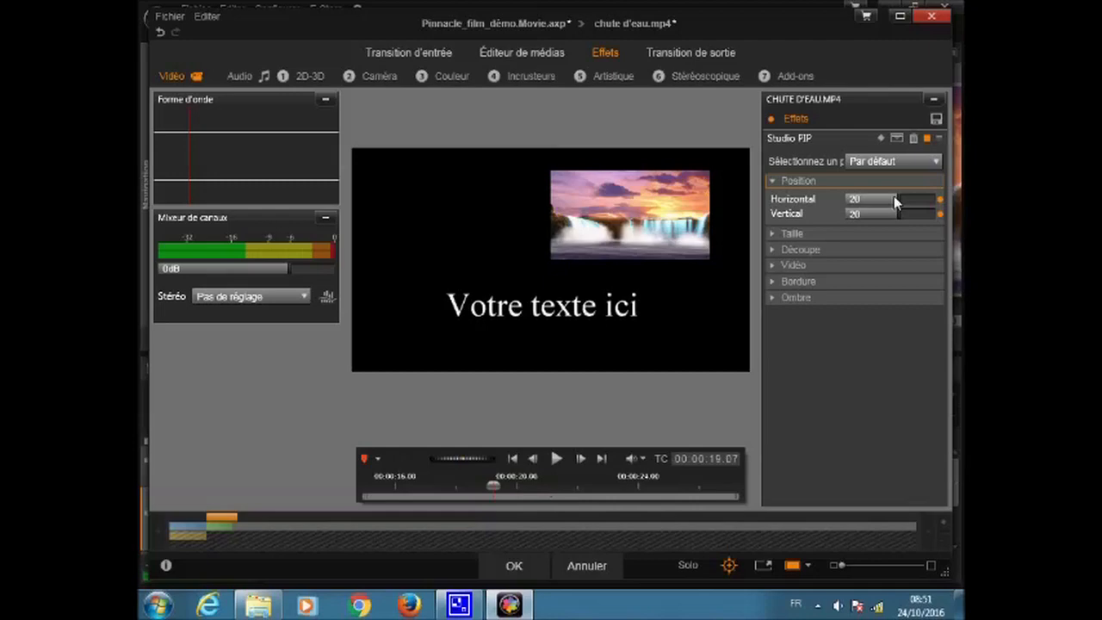
pyautogui.moveTo(896, 195)
pyautogui.mouseDown()
pyautogui.moveTo(913, 196)
pyautogui.moveTo(894, 196)
pyautogui.moveTo(893, 212)
pyautogui.mouseUp()
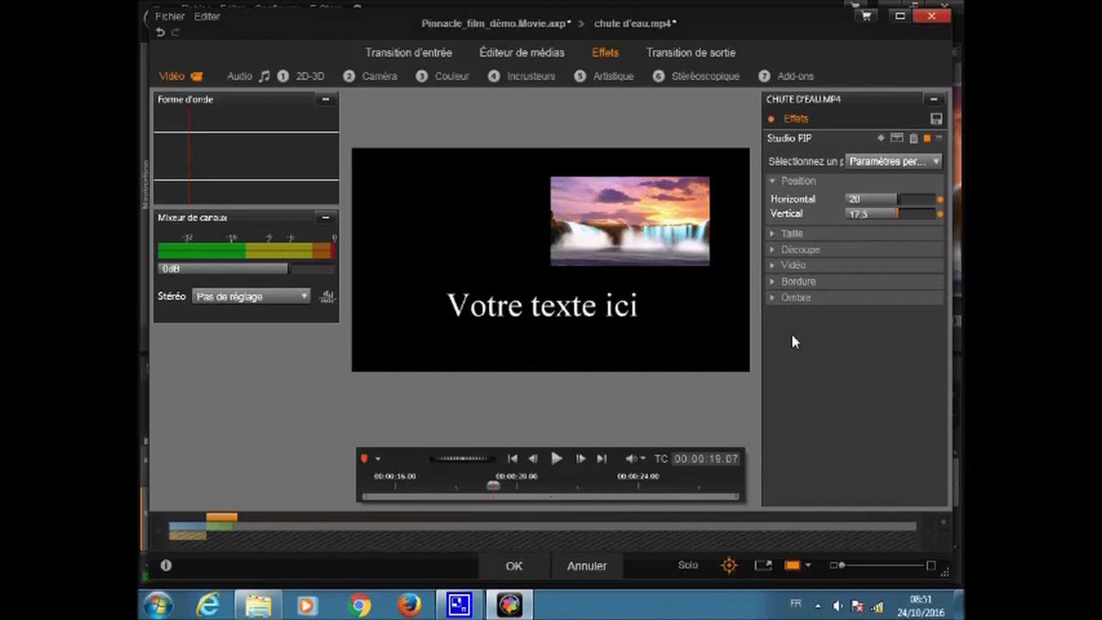
pyautogui.click(929, 18)
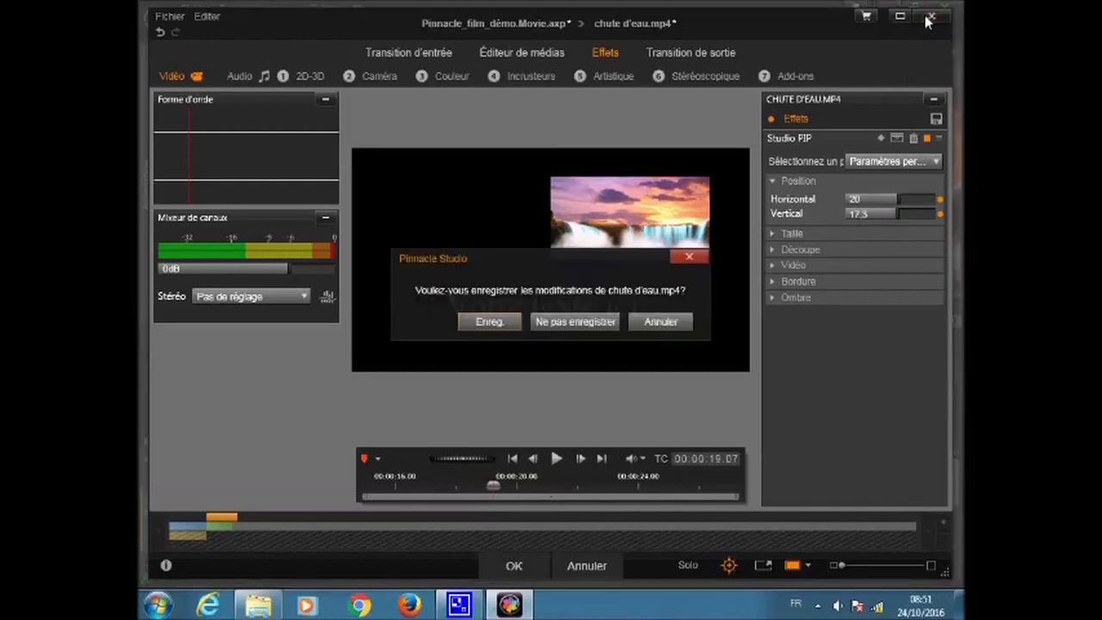
pyautogui.click(511, 321)
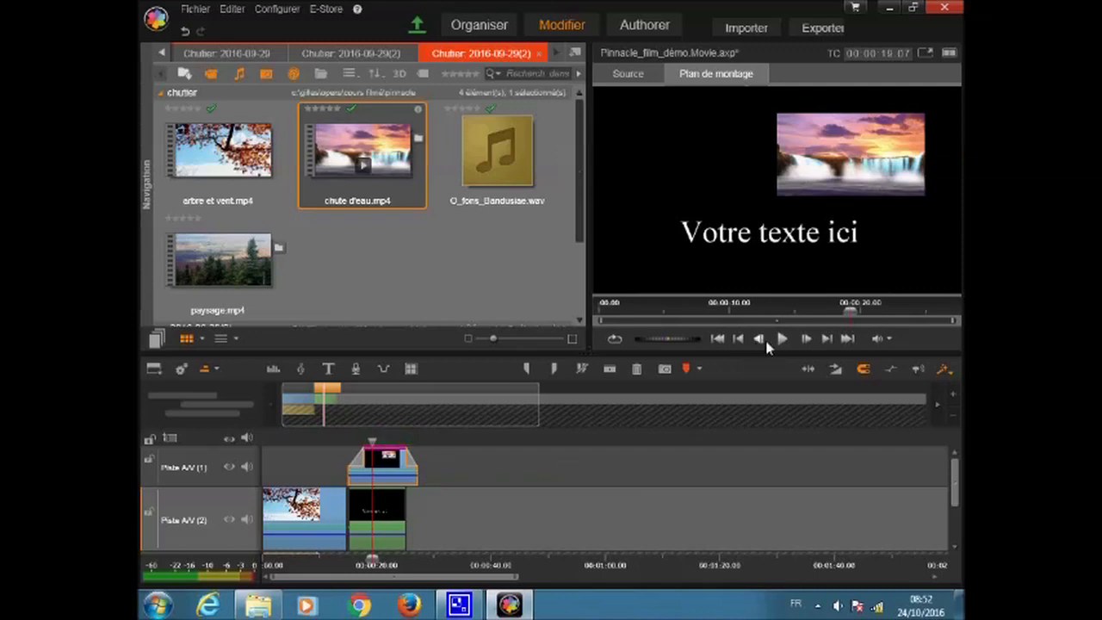
pyautogui.click(740, 340)
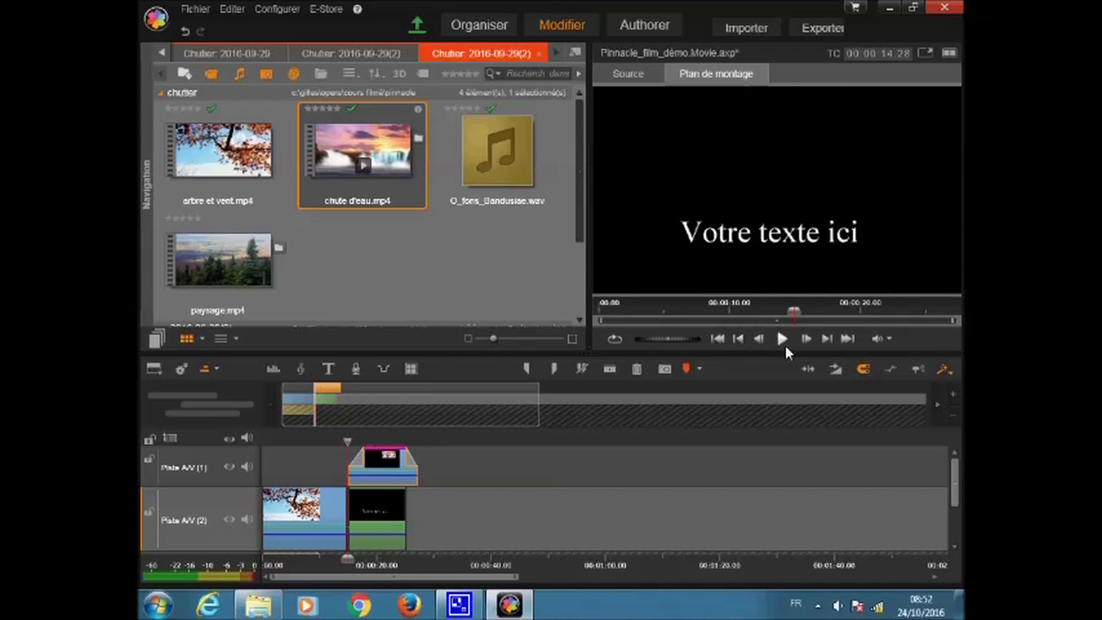
pyautogui.click(782, 339)
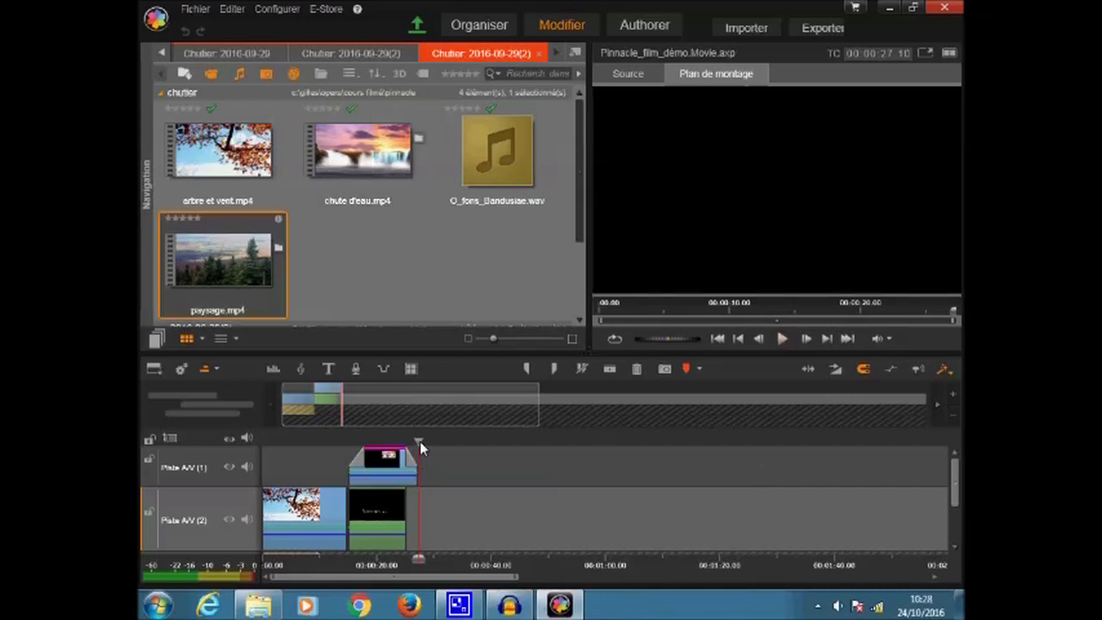
# Step: Send chute d'eau.mp4 to Piste A/V (2) at about 00:00:46.18, leaving a gap after the title
pyautogui.moveTo(420, 441); pyautogui.dragTo(530, 442)
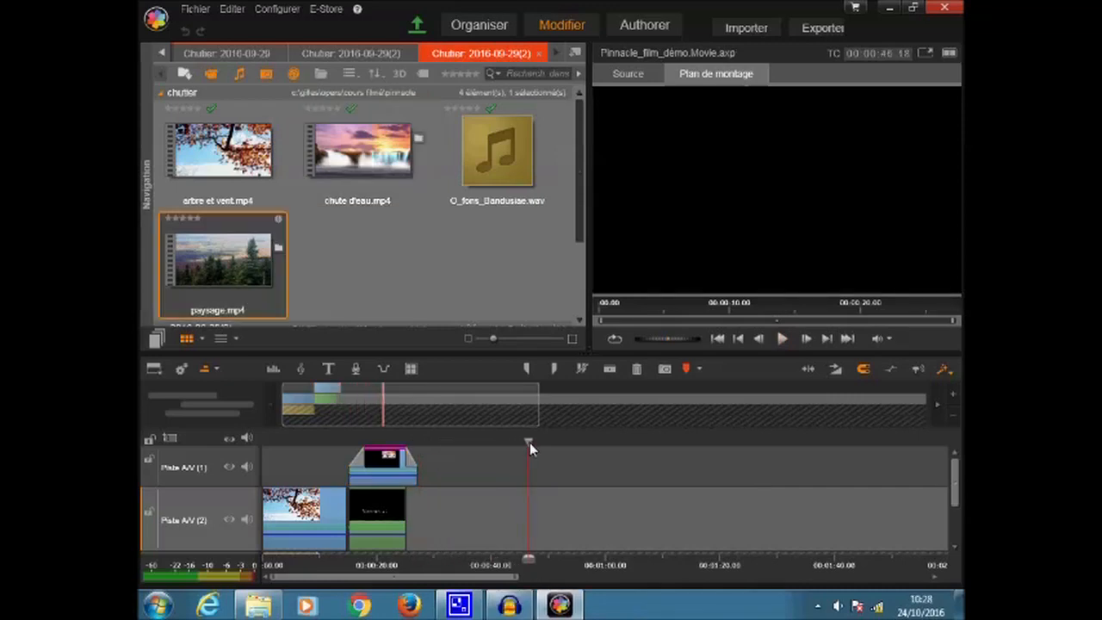
pyautogui.click(390, 173)
pyautogui.rightClick(405, 201)
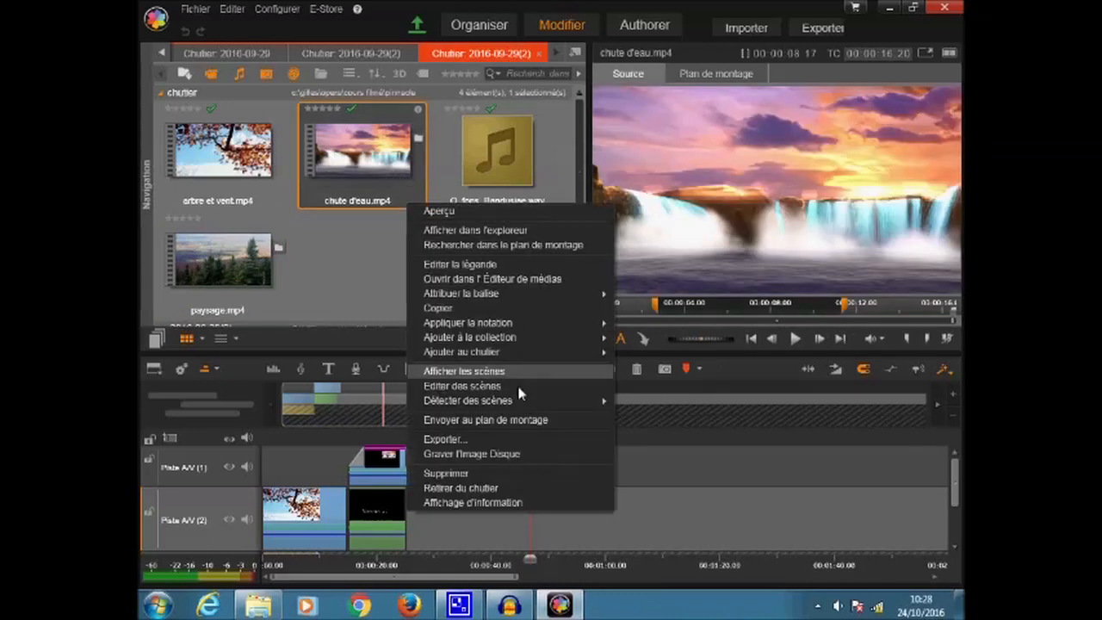
pyautogui.click(520, 421)
# Step: Insert paysage.mp4 at 00:00:53.12, splitting the new chute d'eau.mp4 clip on Piste A/V (2)
pyautogui.moveTo(530, 445); pyautogui.dragTo(567, 443)
pyautogui.click(259, 277)
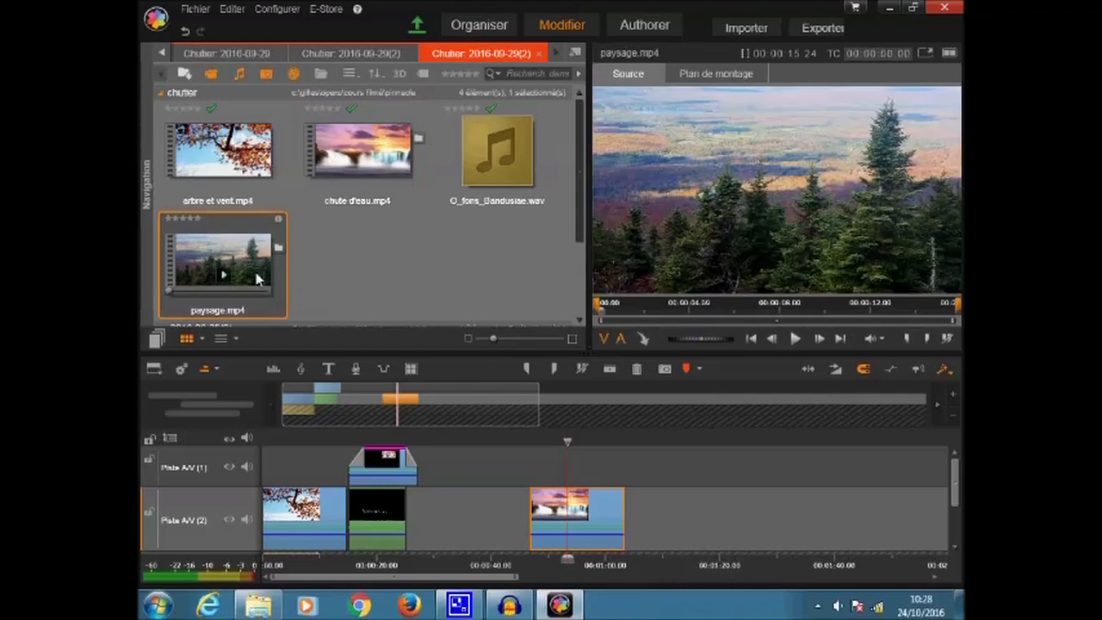
pyautogui.rightClick(277, 305)
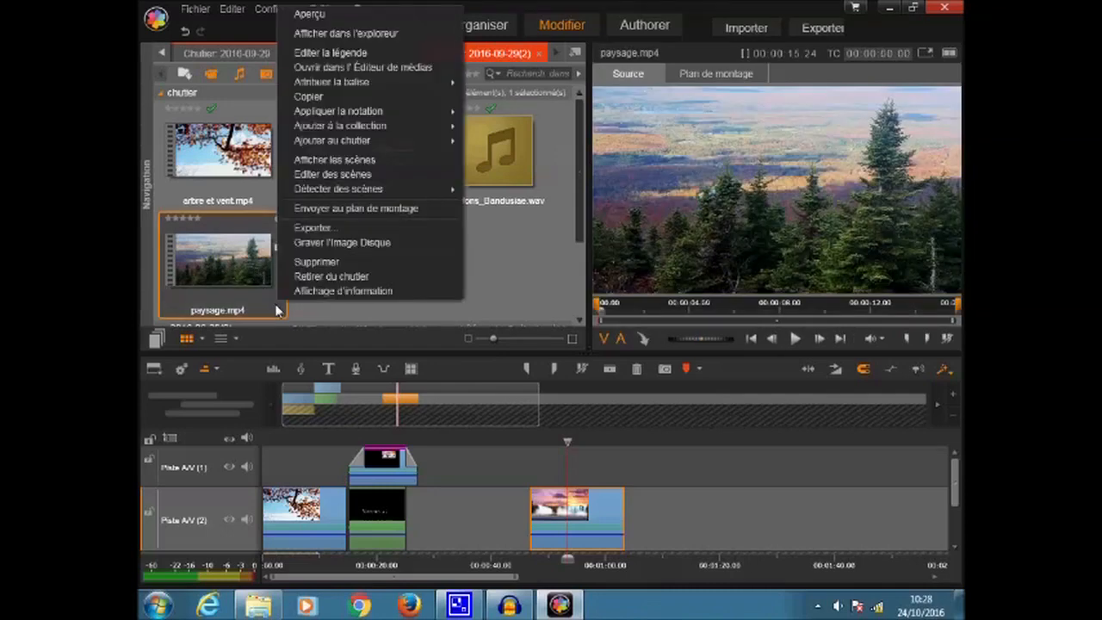
pyautogui.click(382, 215)
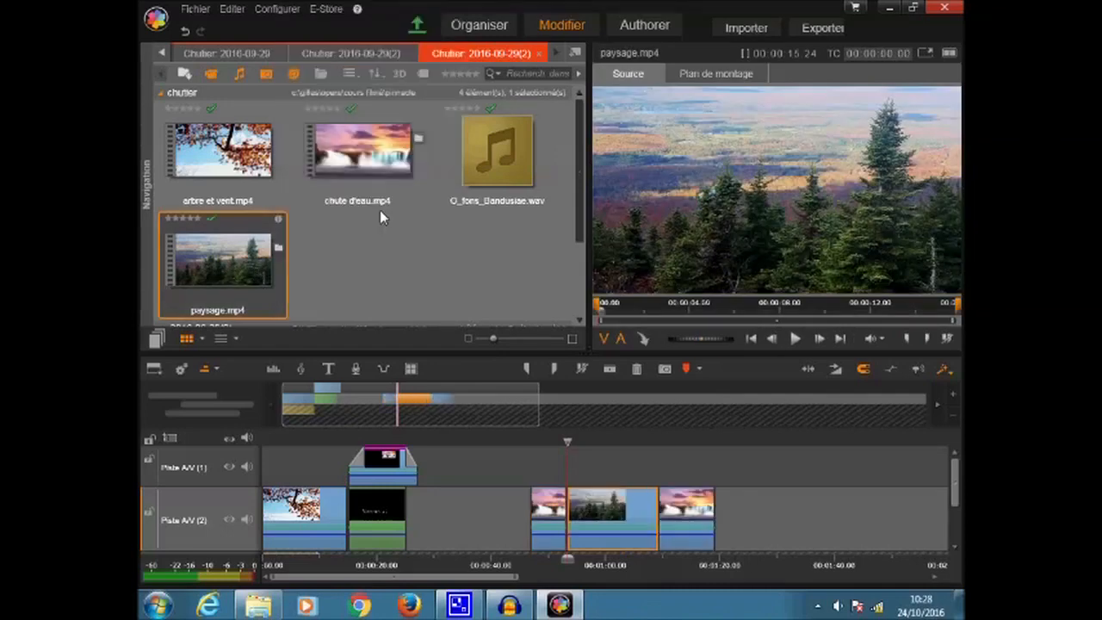
# Step: Open the cut before paysage.mp4 for trimming and trim its outgoing side by 60 frames and its incoming side by -8 frames
pyautogui.click(567, 520)
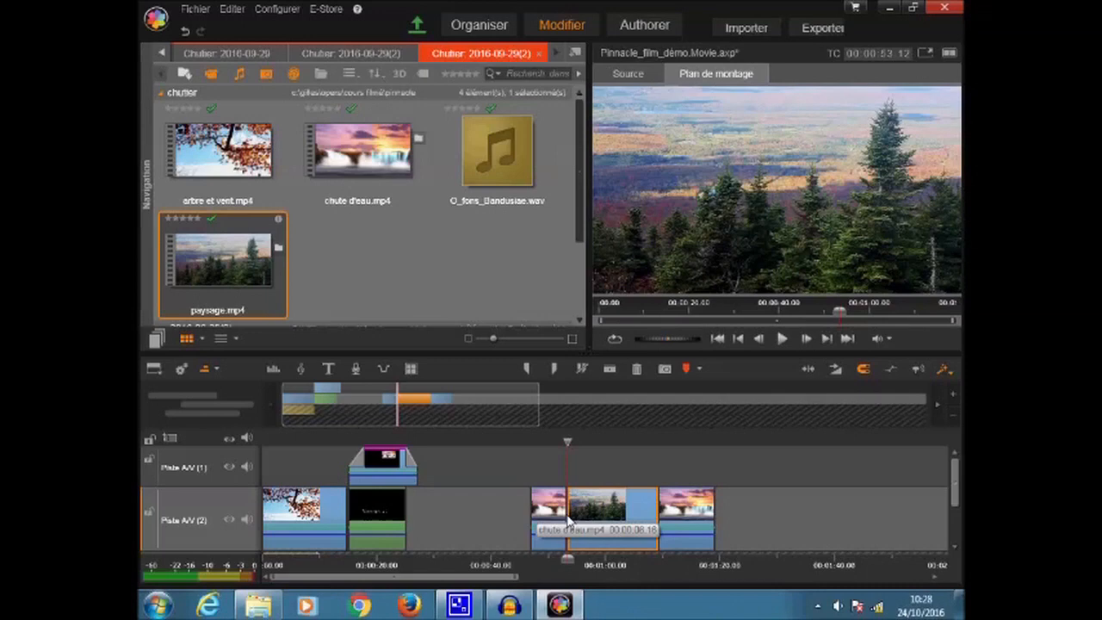
pyautogui.click(567, 520)
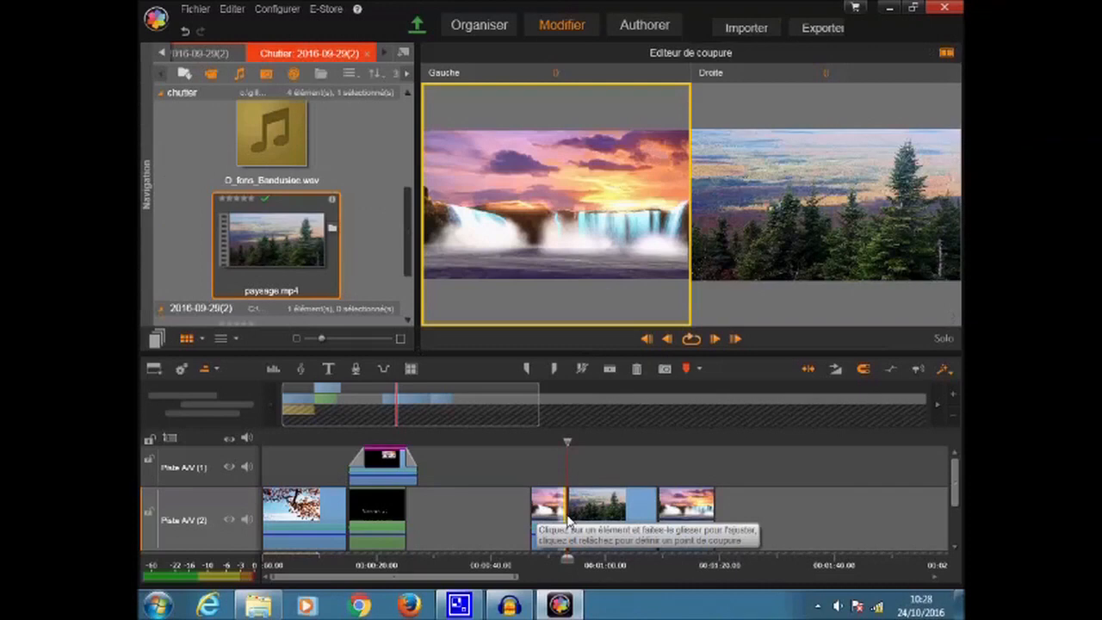
pyautogui.click(568, 519)
pyautogui.click(567, 519)
pyautogui.click(567, 519)
pyautogui.click(568, 519)
pyautogui.press('Left')
pyautogui.press('Left')
pyautogui.press('Left')
pyautogui.press('Left')
pyautogui.press('Left')
pyautogui.press('Left')
pyautogui.press('Left')
pyautogui.press('Left')
pyautogui.press('Left')
pyautogui.press('Left')
pyautogui.press('Left')
pyautogui.press('Left')
pyautogui.press('Left')
pyautogui.press('Left')
pyautogui.press('Left')
pyautogui.press('Left')
pyautogui.press('Left')
pyautogui.press('Left')
pyautogui.press('Left')
pyautogui.press('Left')
pyautogui.moveTo(593, 297); pyautogui.dragTo(641, 299)
pyautogui.moveTo(770, 298)
pyautogui.mouseDown()
pyautogui.moveTo(819, 298)
pyautogui.moveTo(763, 304)
pyautogui.moveTo(777, 305)
pyautogui.mouseUp()
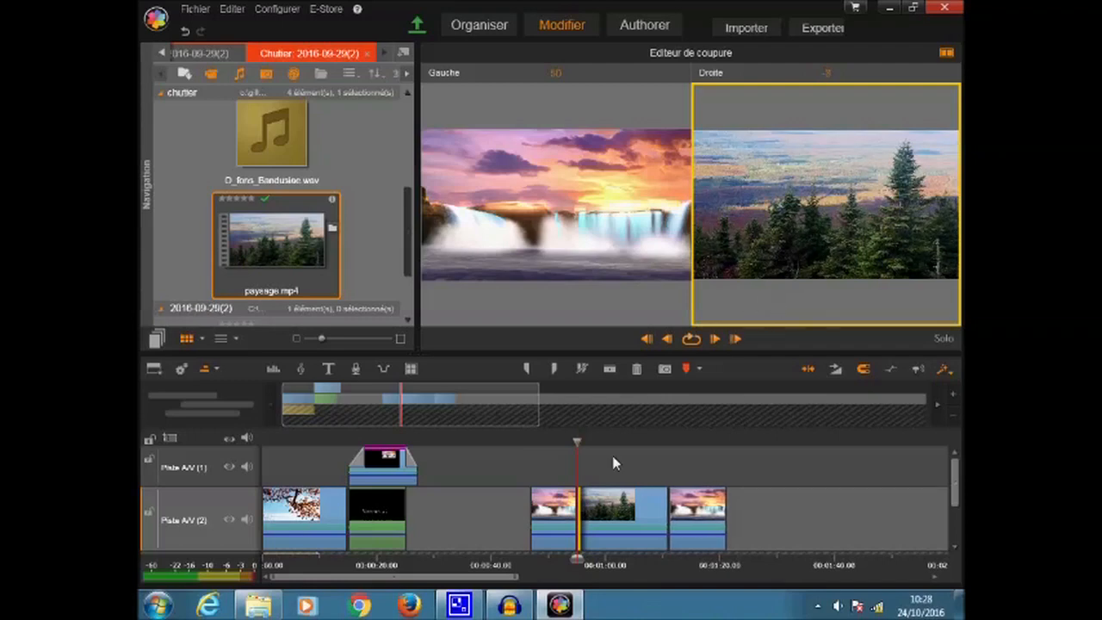
# Step: Reopen the cut before paysage.mp4 and step its incoming side forward frame by frame to a trim of 8
pyautogui.click(580, 519)
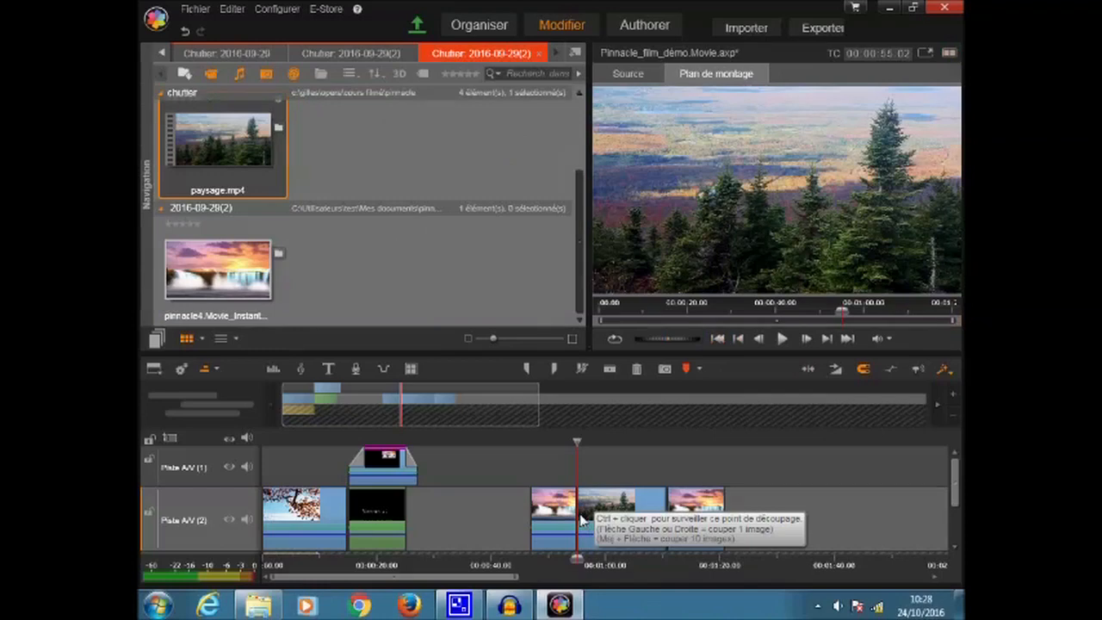
pyautogui.click(581, 519)
pyautogui.click(715, 340)
pyautogui.click(715, 340)
pyautogui.click(714, 340)
pyautogui.click(714, 340)
pyautogui.click(714, 340)
pyautogui.click(714, 340)
# Step: Step the outgoing chute d'eau.mp4 side of the cut to a trim of 54 and end the trimming
pyautogui.click(661, 245)
pyautogui.click(666, 340)
pyautogui.click(666, 341)
pyautogui.click(666, 341)
pyautogui.click(666, 341)
pyautogui.click(666, 340)
pyautogui.click(712, 339)
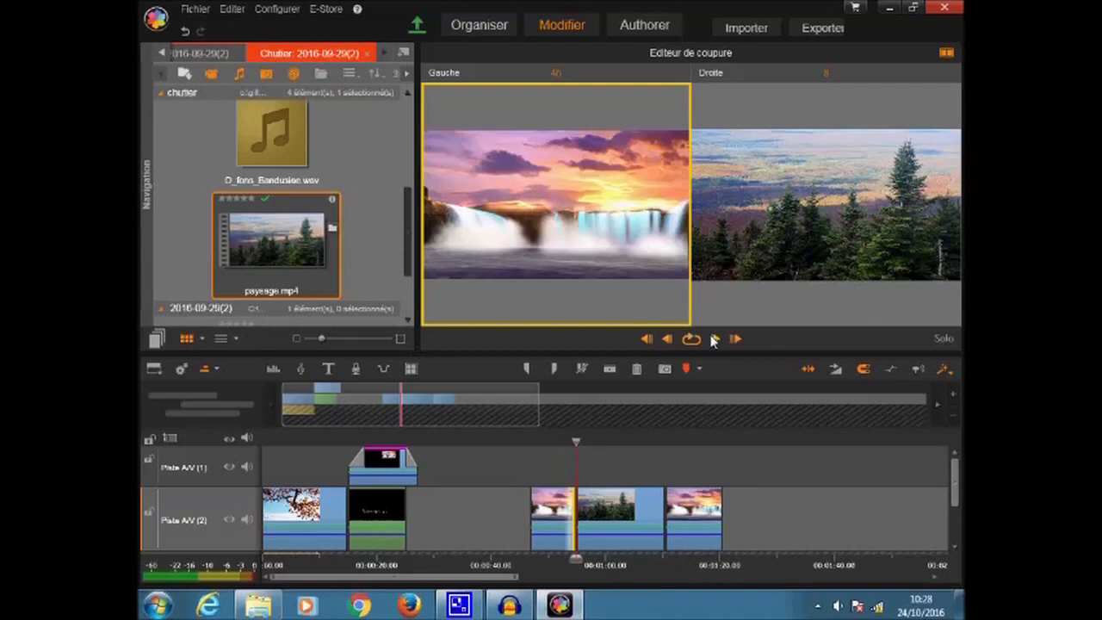
pyautogui.click(711, 339)
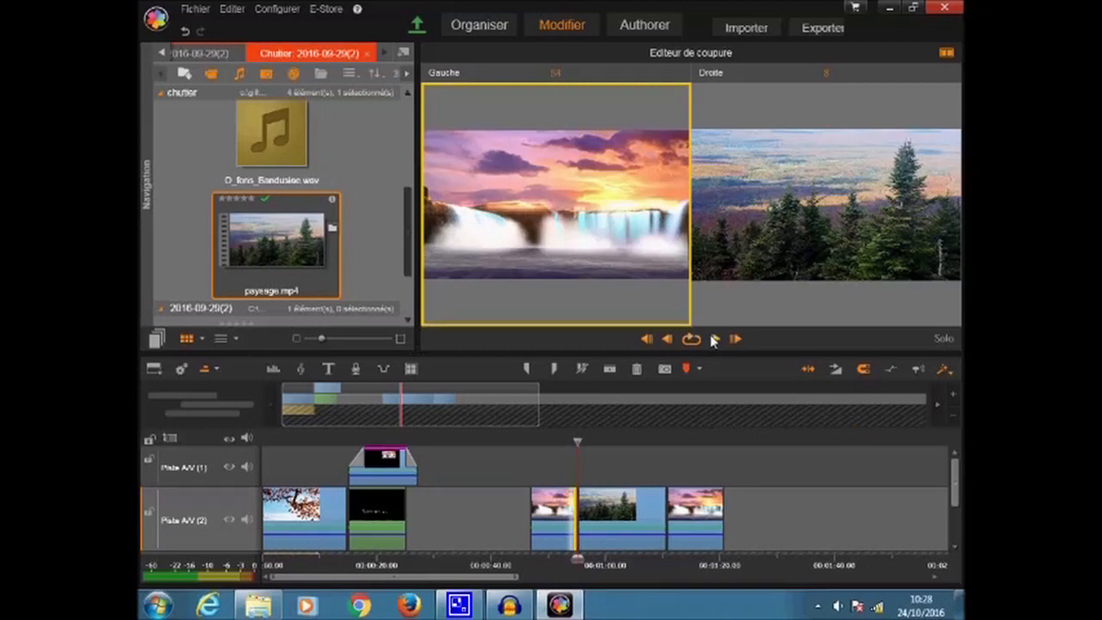
pyautogui.click(575, 519)
# Step: Add an entry transition to paysage.mp4 ending at about 00:00:57.22 and another at the start of the second chute d'eau.mp4 part
pyautogui.moveTo(581, 499); pyautogui.dragTo(599, 502)
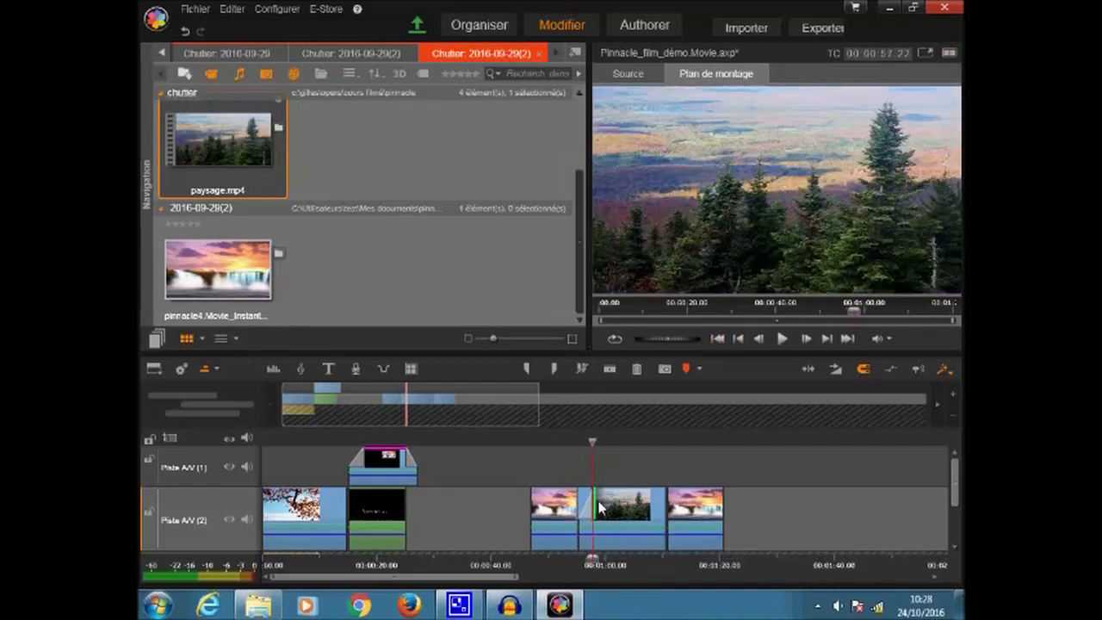
pyautogui.click(676, 504)
pyautogui.moveTo(678, 497); pyautogui.dragTo(688, 499)
# Step: Open Scorefitter at 00:00:51.08 and preview the Bedside Lullaby version of the Classique song A Gift To Be Simple
pyautogui.click(555, 453)
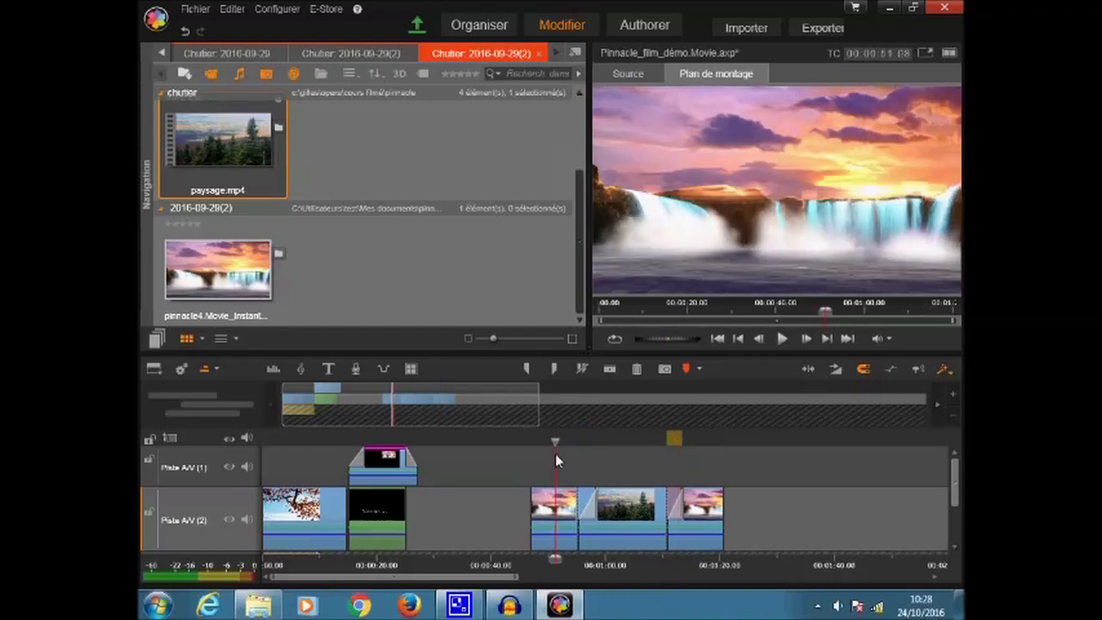
pyautogui.click(300, 369)
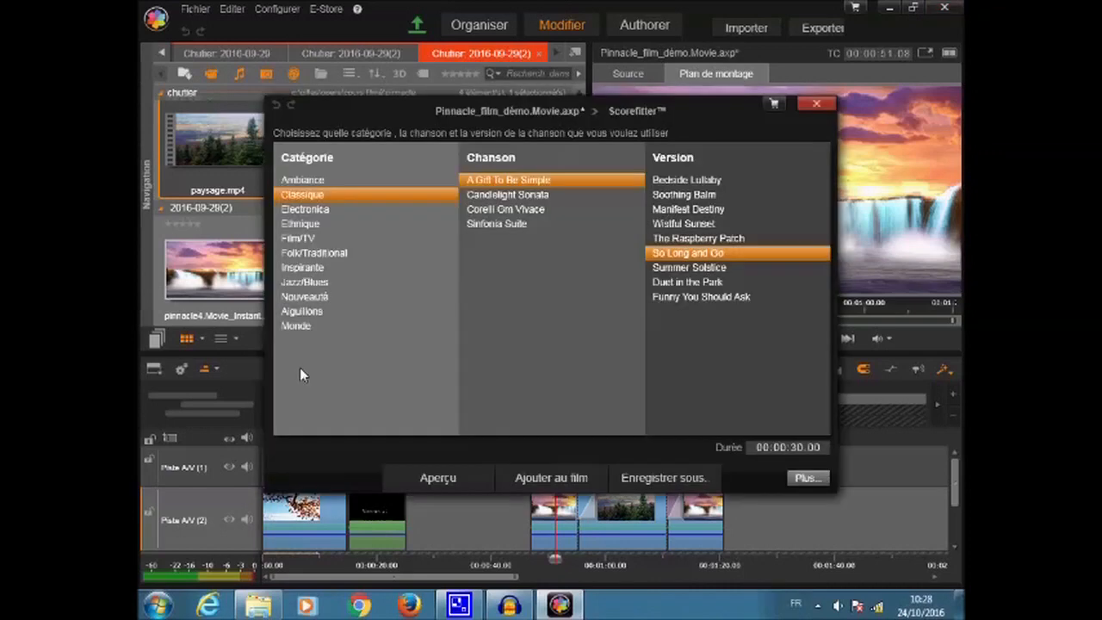
pyautogui.click(688, 180)
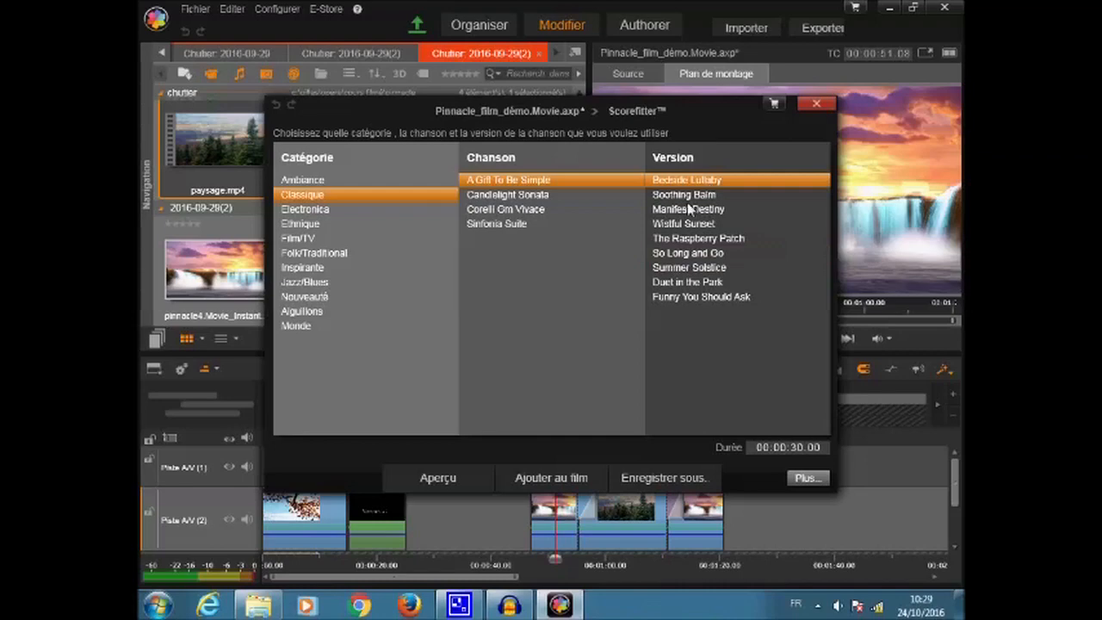
pyautogui.click(439, 478)
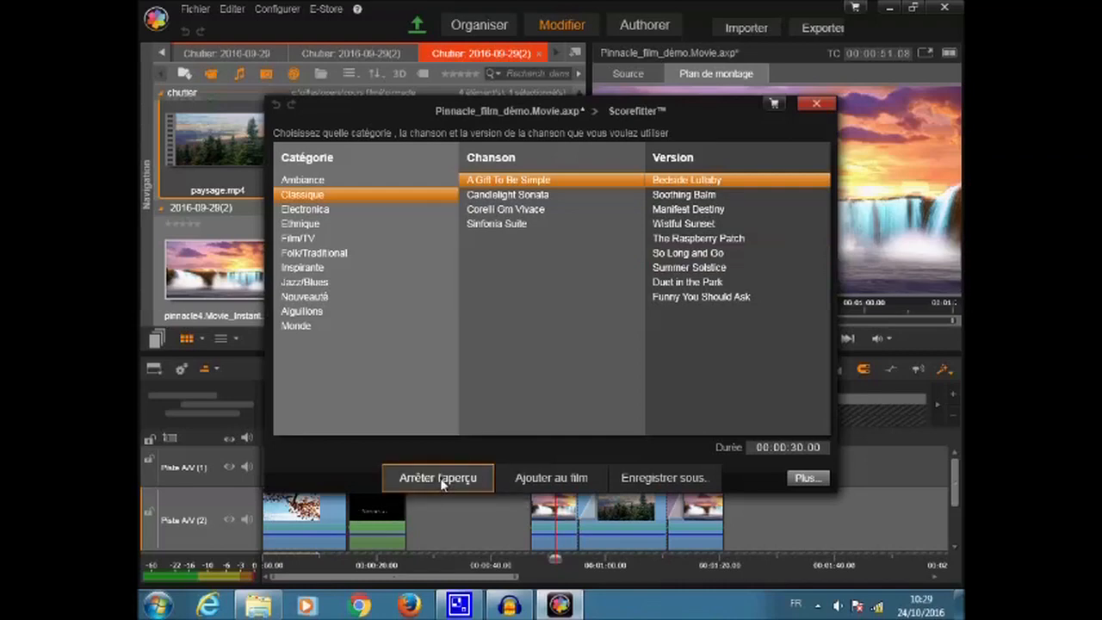
pyautogui.click(440, 479)
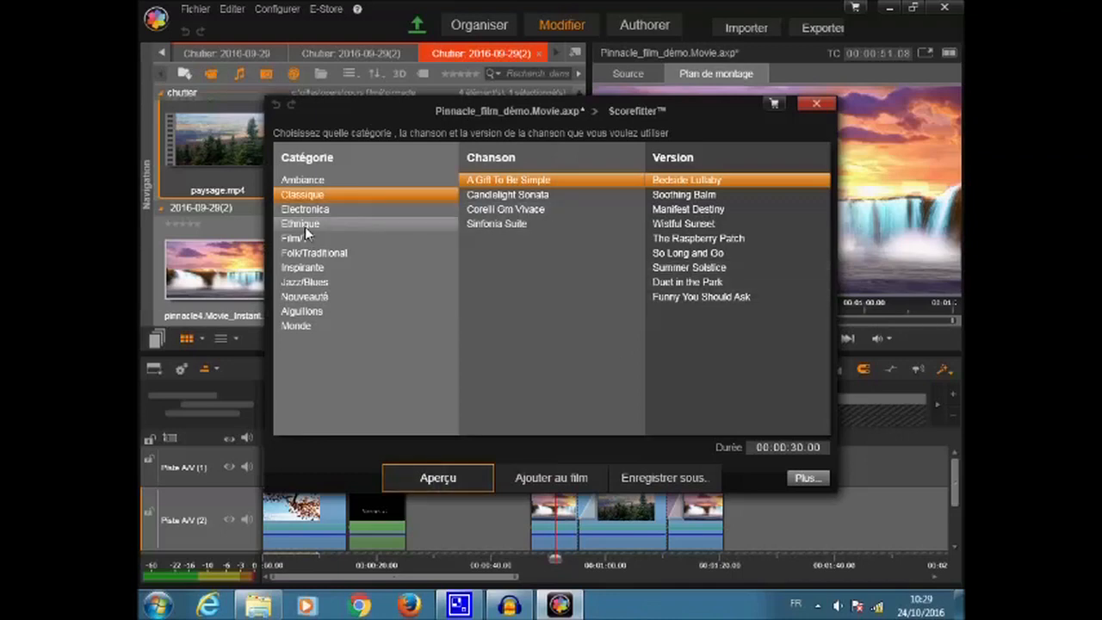
# Step: Preview the Floor Storm version of the Electronica song Electrodelux
pyautogui.click(320, 210)
pyautogui.click(473, 212)
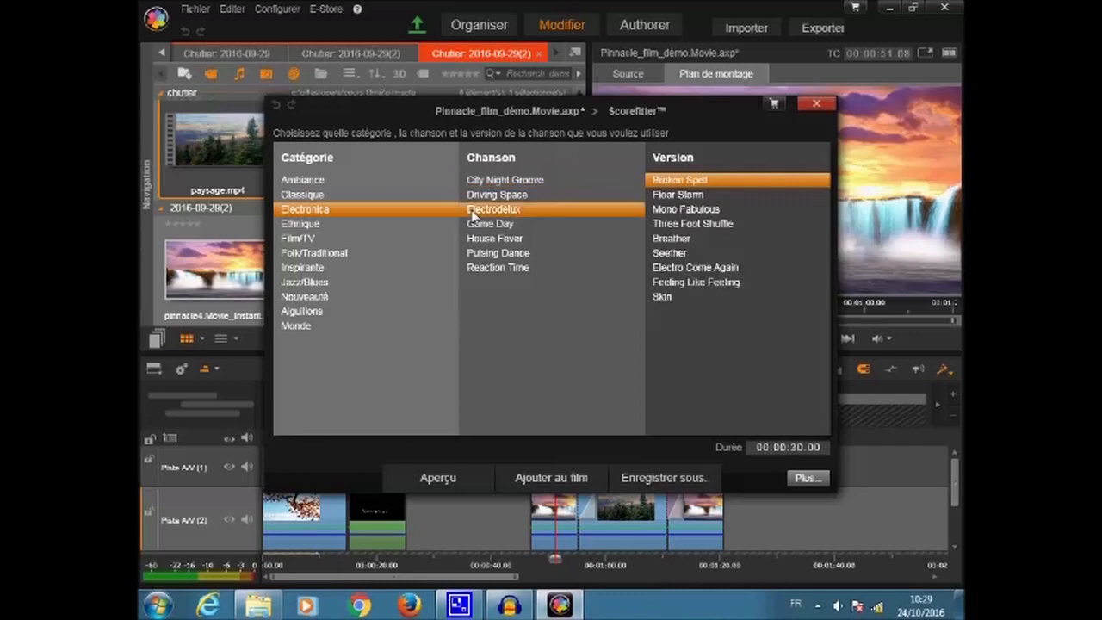
pyautogui.click(671, 196)
pyautogui.click(439, 479)
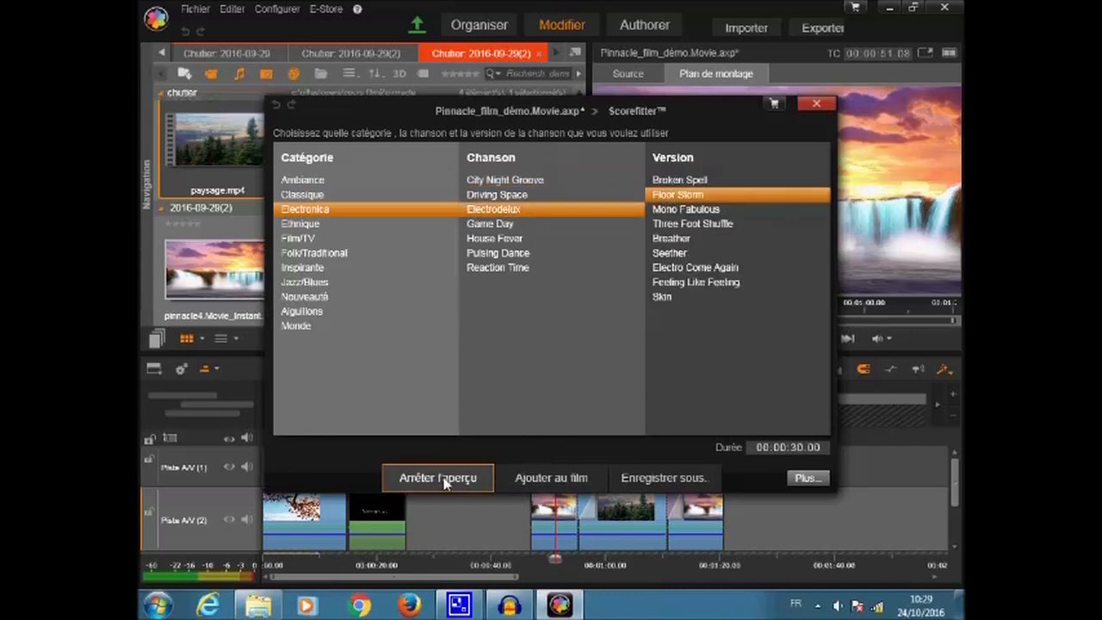
pyautogui.click(443, 479)
# Step: Add the So Long and Go version of Classique's A Gift To Be Simple and move it to Piste A/V (1) at 00:00:51.07
pyautogui.click(311, 196)
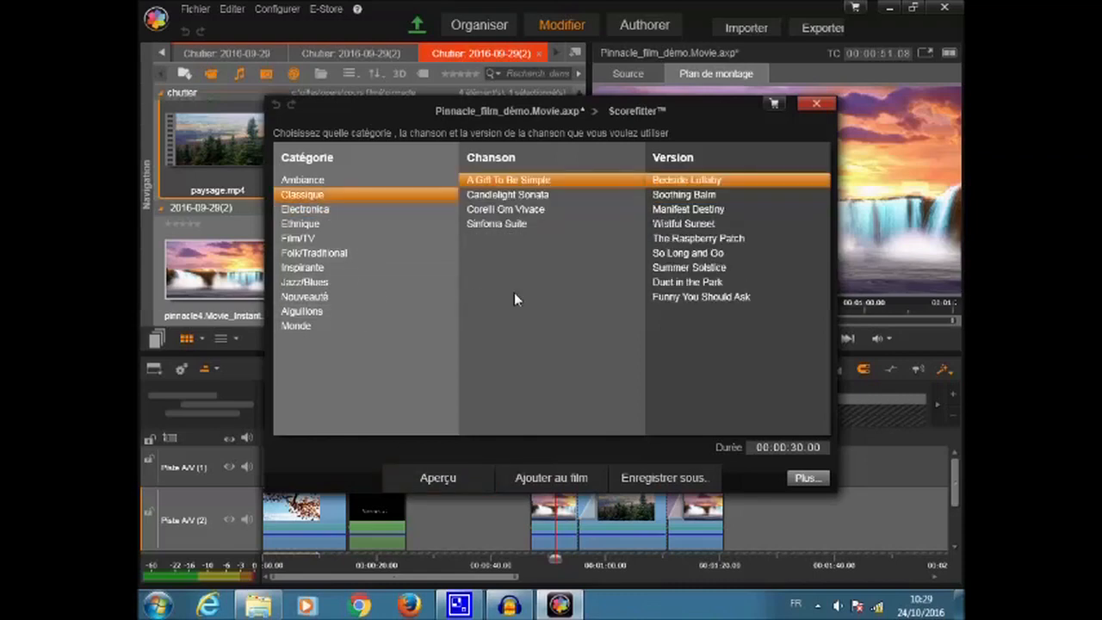
pyautogui.click(680, 253)
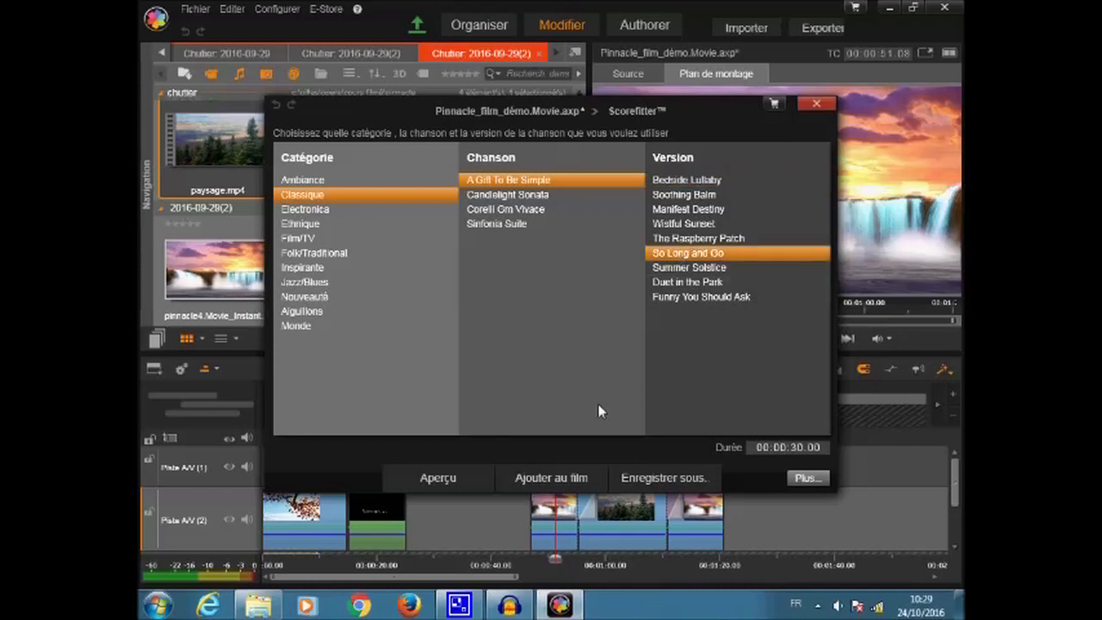
pyautogui.click(564, 480)
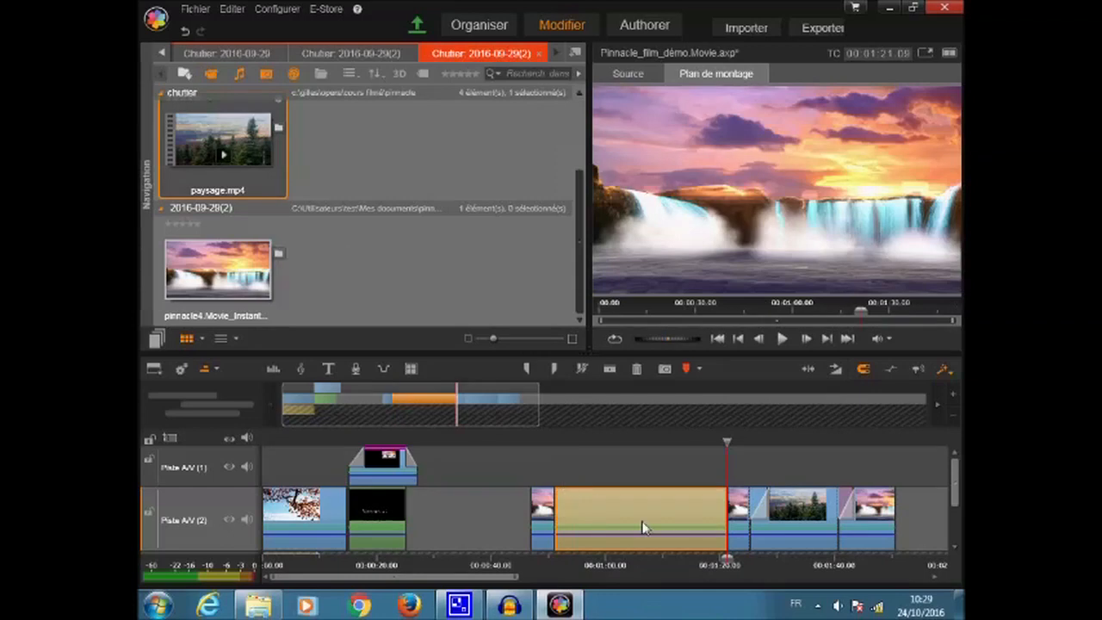
pyautogui.scroll(-1, 644, 508)
pyautogui.moveTo(643, 484); pyautogui.dragTo(643, 470)
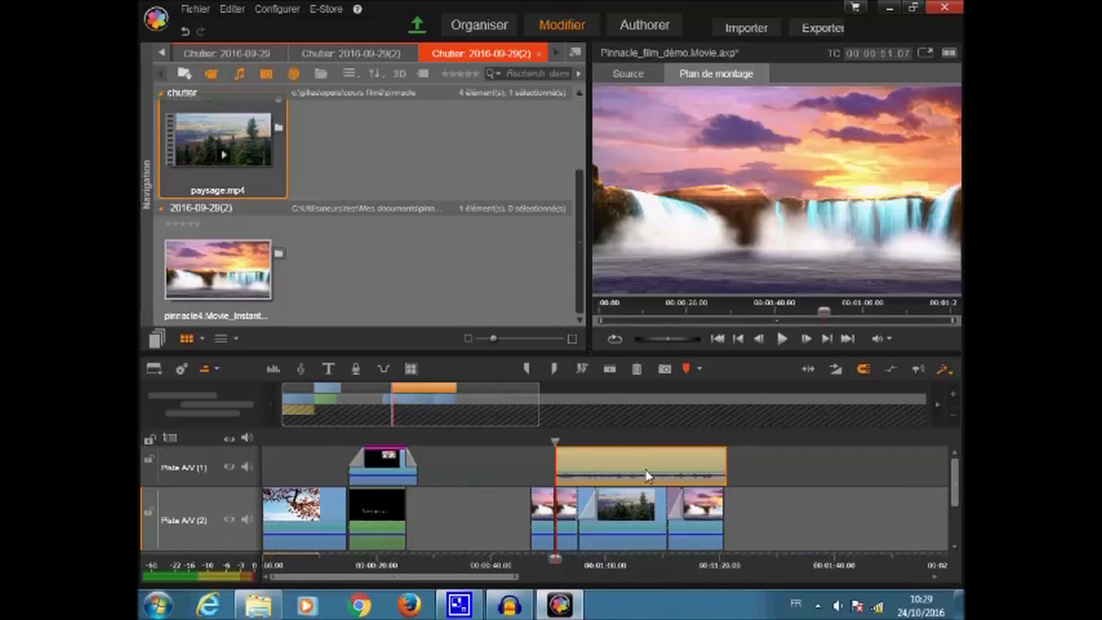
# Step: Move the music clip on Piste A/V (1) to start at about 00:00:46.25, aligned with the first waterfall clip, and play the montage from there
pyautogui.moveTo(592, 467); pyautogui.dragTo(567, 467)
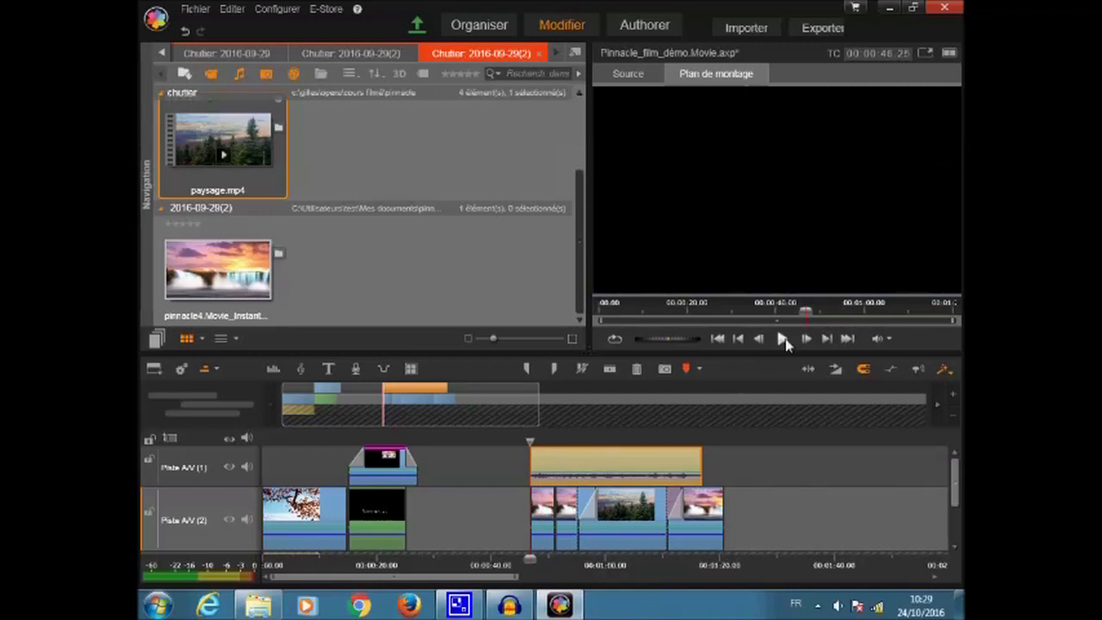
pyautogui.click(782, 339)
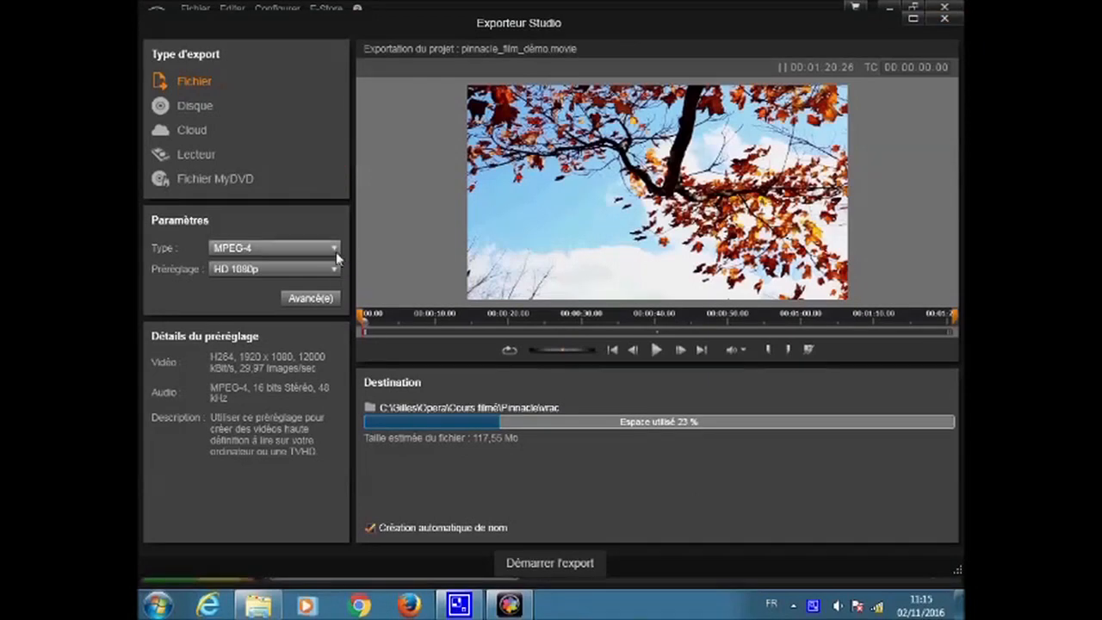
# Step: Set up the file export of the film as MPEG-4 with the HD 1080p preset
pyautogui.click(334, 250)
pyautogui.click(336, 250)
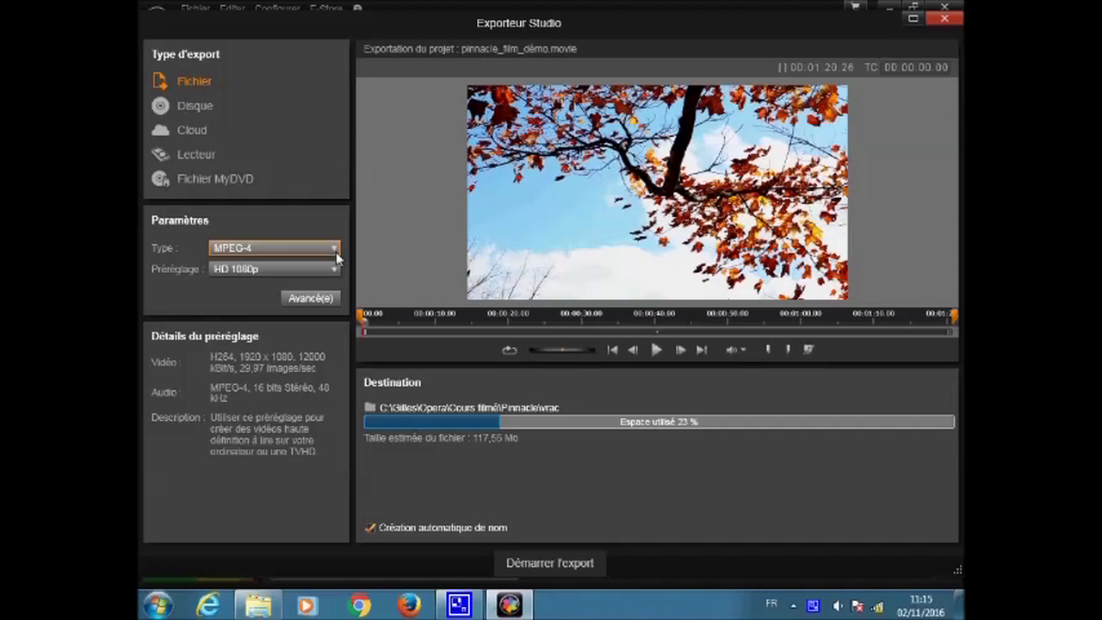
pyautogui.click(336, 270)
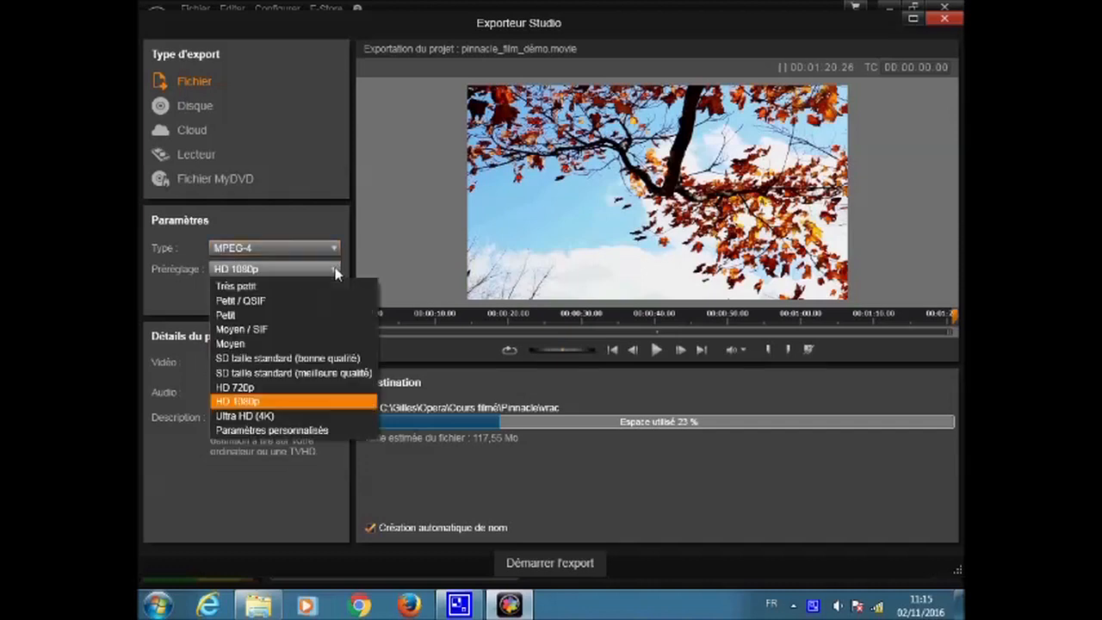
pyautogui.click(345, 397)
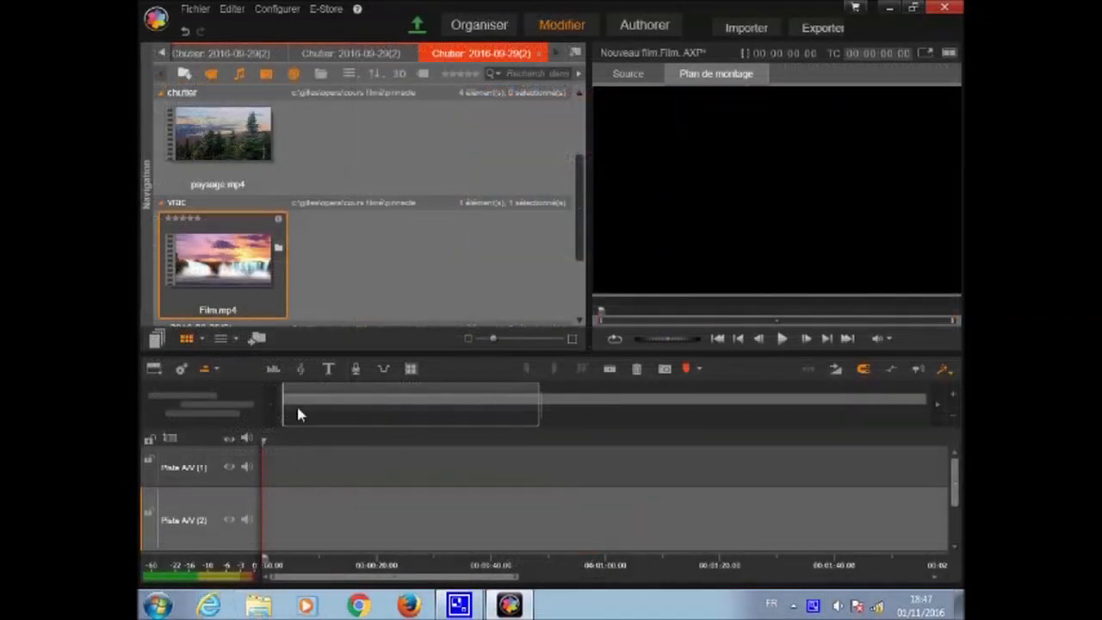
# Step: Send Film.mp4 to Piste A/V (2) of the new film and place a second copy on Piste A/V (1), aligned at the timeline's start
pyautogui.rightClick(270, 312)
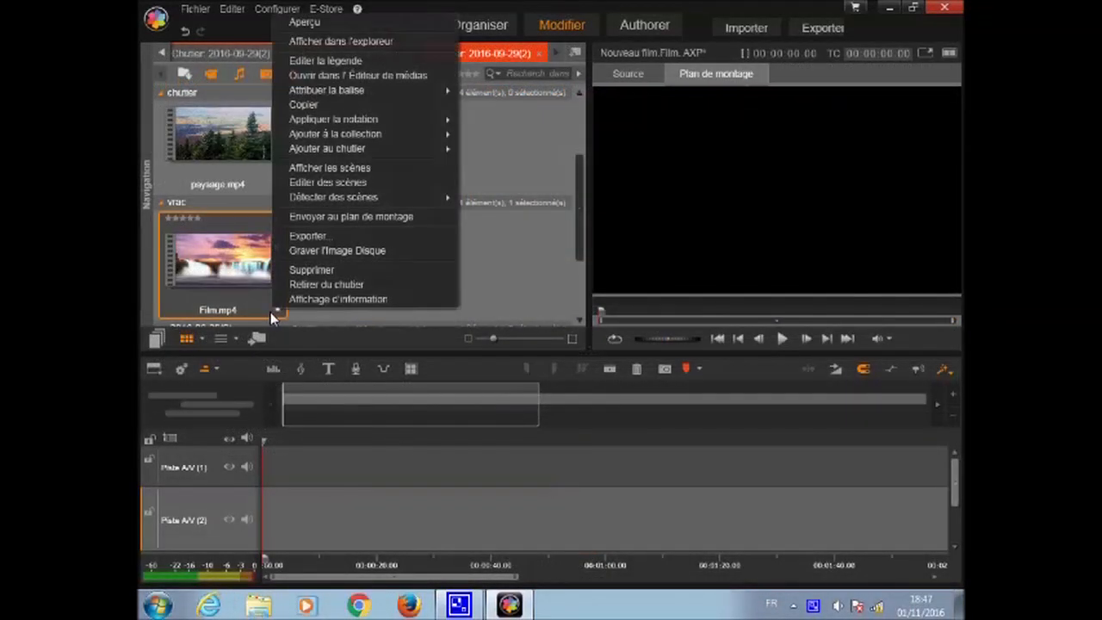
pyautogui.click(389, 217)
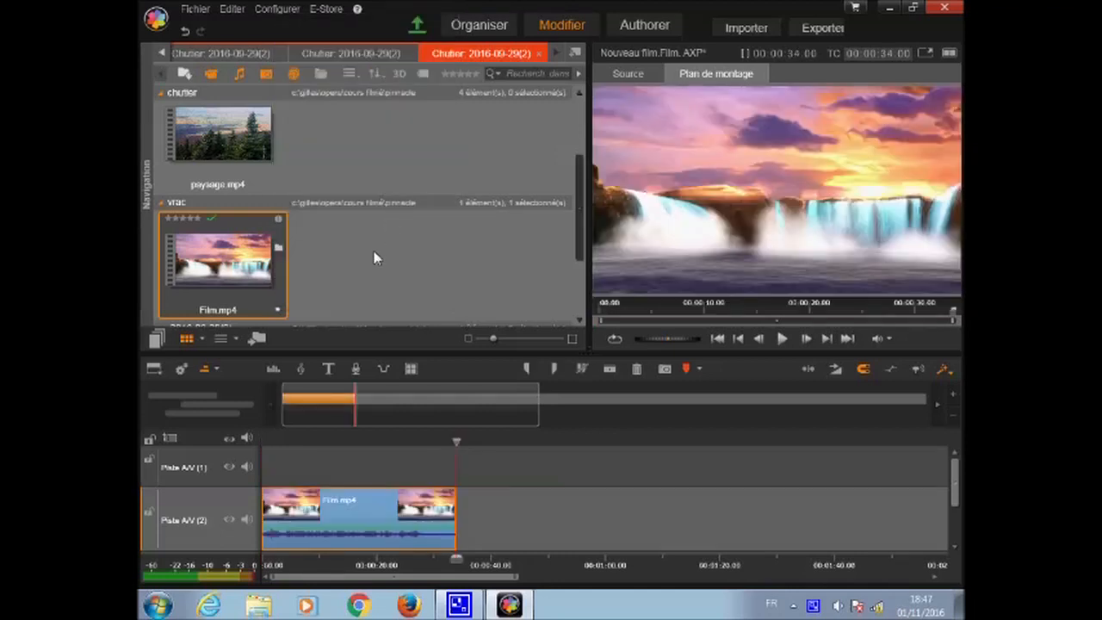
pyautogui.moveTo(259, 312); pyautogui.dragTo(426, 458)
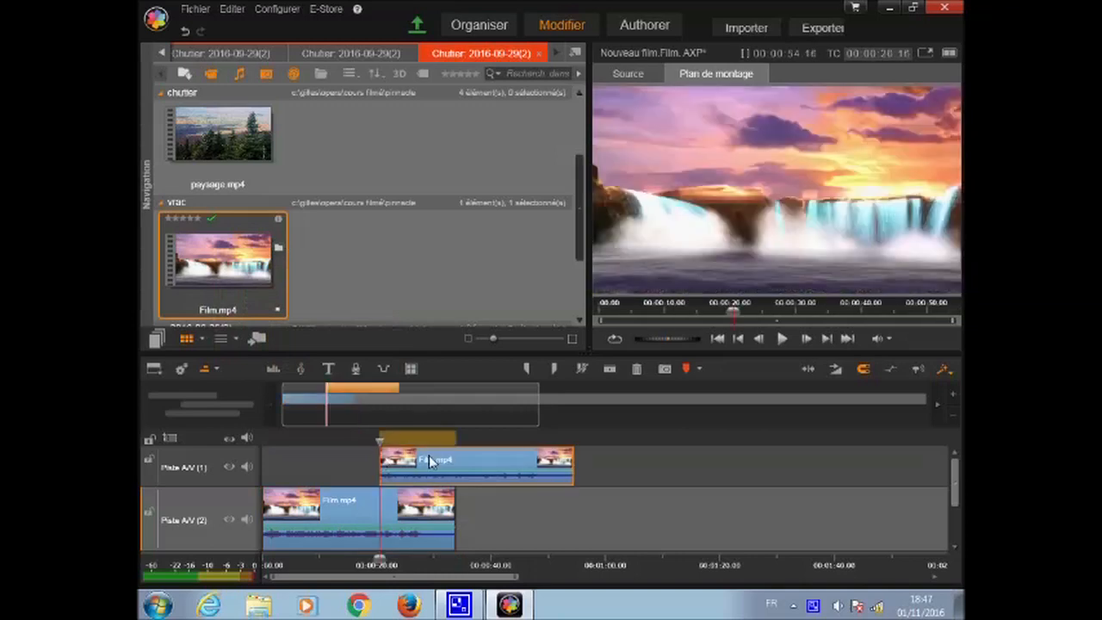
pyautogui.rightClick(515, 472)
pyautogui.click(572, 338)
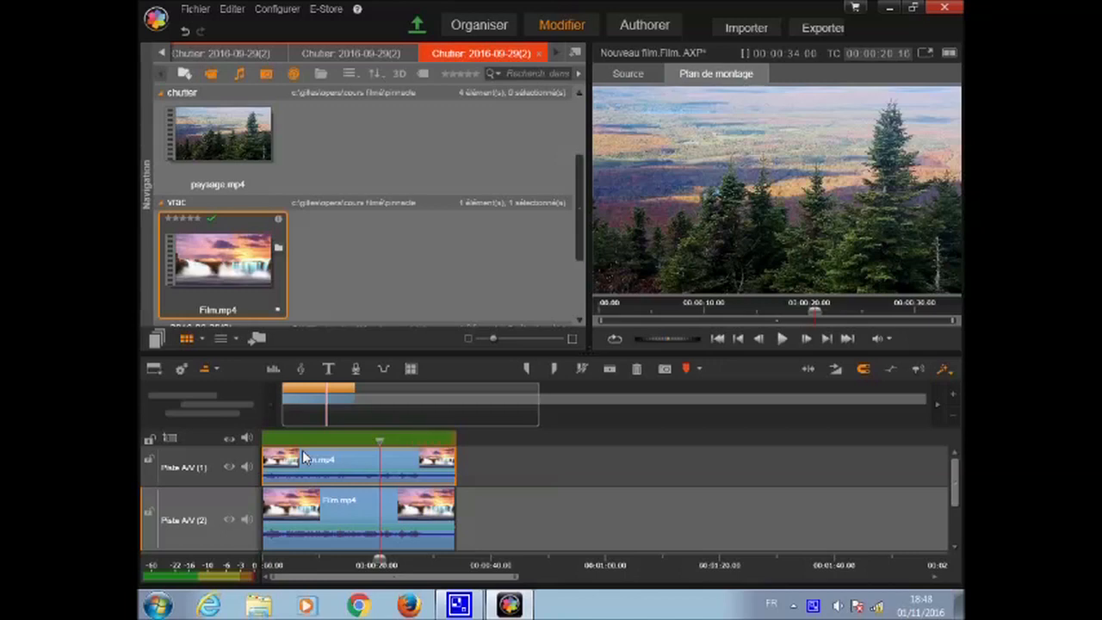
# Step: Return the playhead to the start, hide the video of Piste A/V (1) and mute the audio of Piste A/V (2)
pyautogui.click(718, 340)
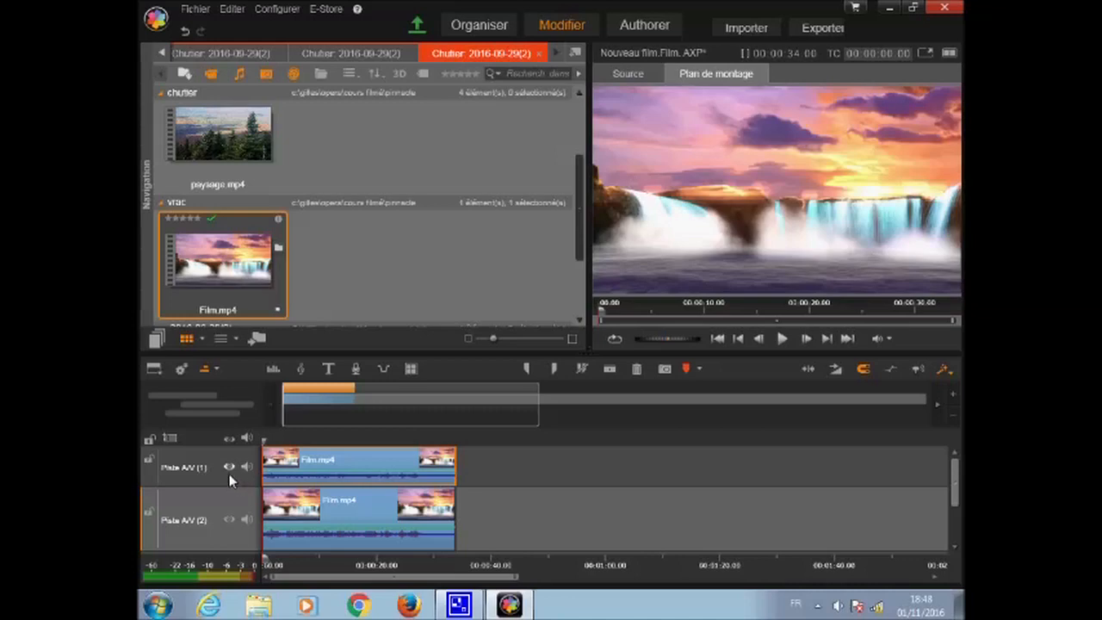
pyautogui.click(247, 519)
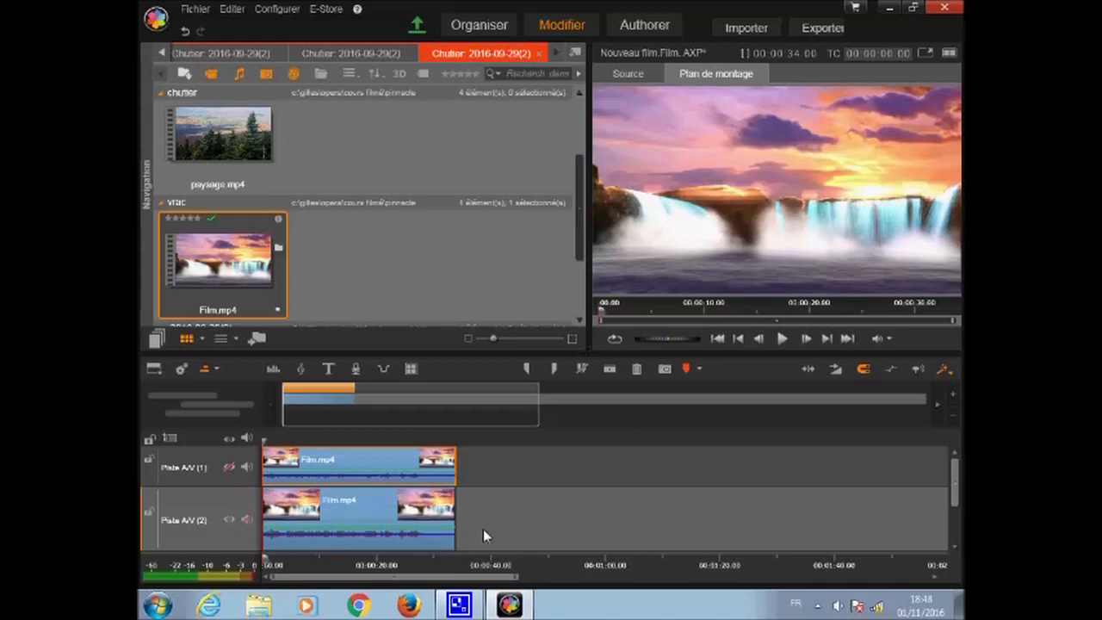